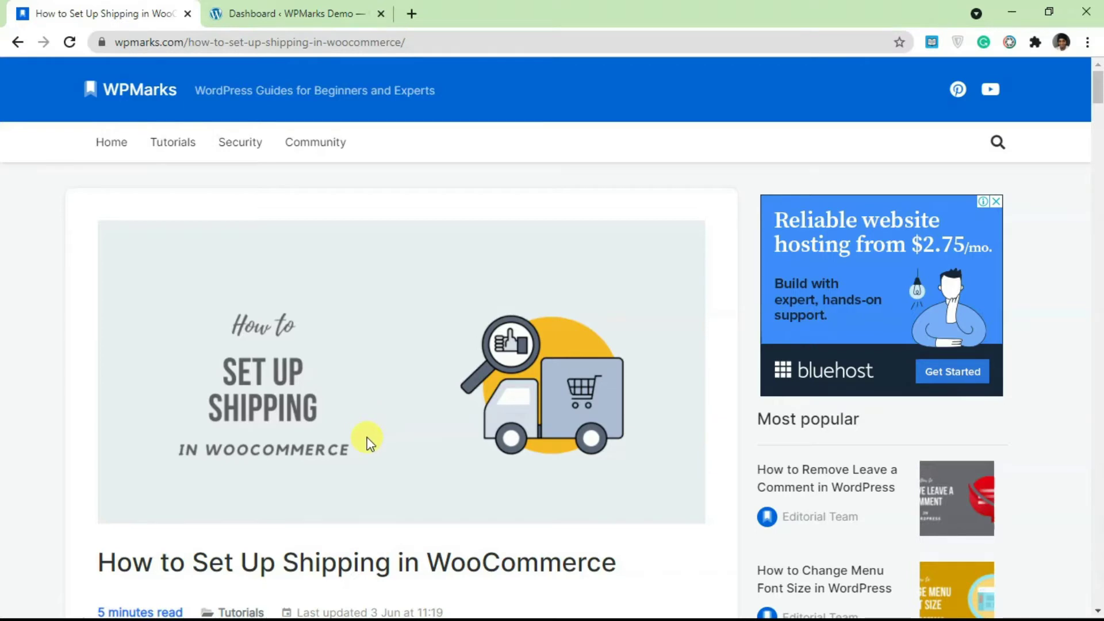
Step: Read the WooCommerce shipping article's introduction, contents list and explanation of live rates
{"action": "scroll", "coordinate": [368, 443], "scroll_direction": "down", "scroll_amount": 4}
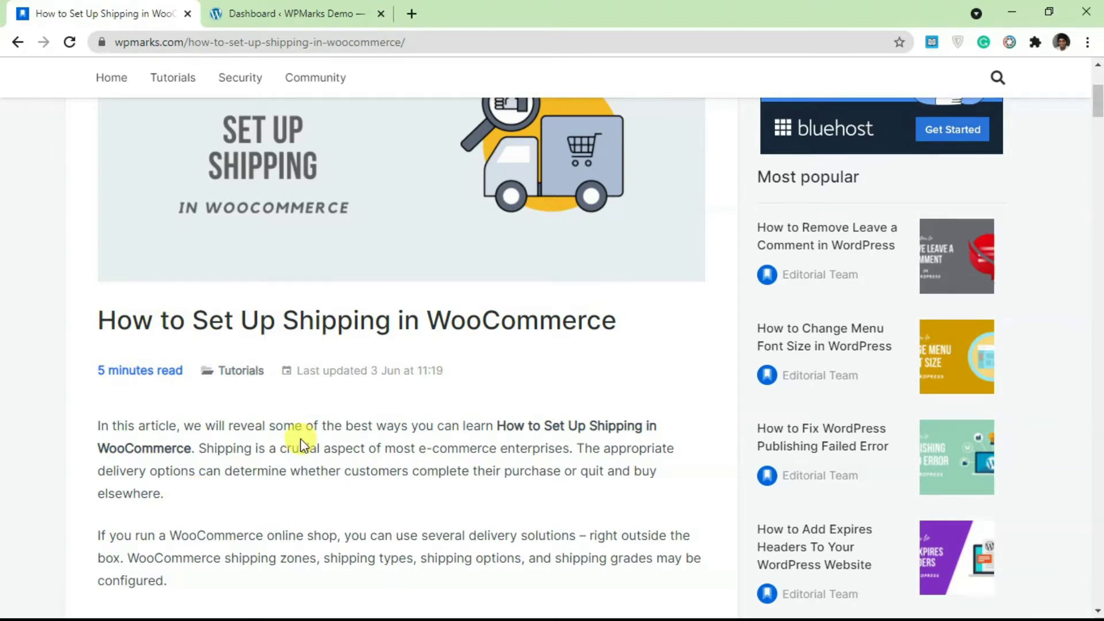
{"action": "scroll", "coordinate": [303, 445], "scroll_direction": "down", "scroll_amount": 1}
{"action": "scroll", "coordinate": [300, 439], "scroll_direction": "down", "scroll_amount": 1}
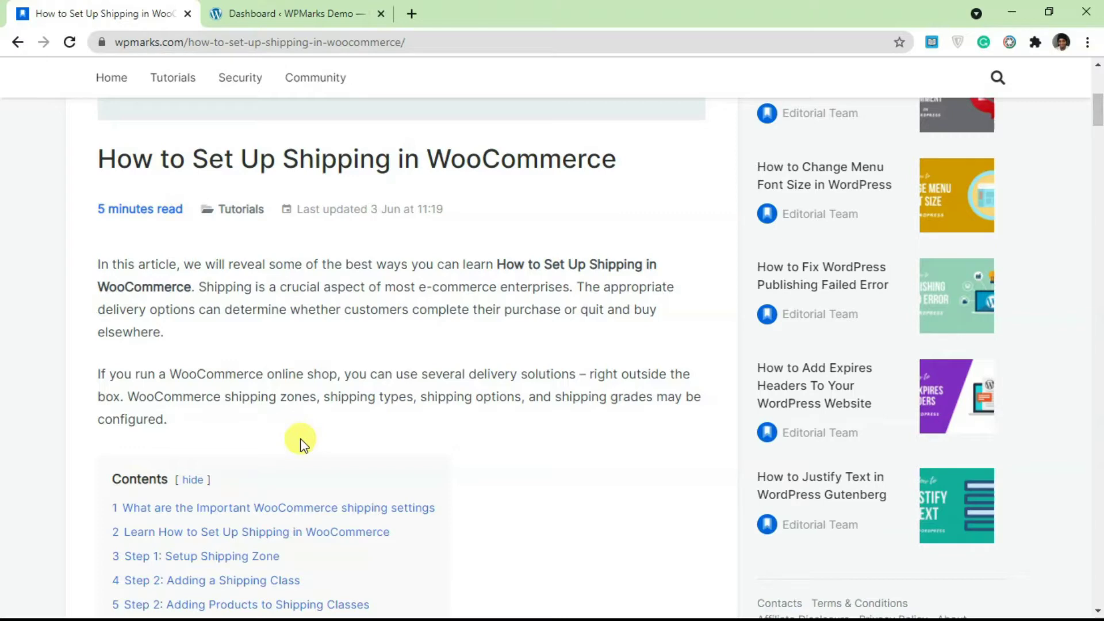
{"action": "scroll", "coordinate": [302, 441], "scroll_direction": "down", "scroll_amount": 6}
{"action": "scroll", "coordinate": [302, 446], "scroll_direction": "down", "scroll_amount": 1}
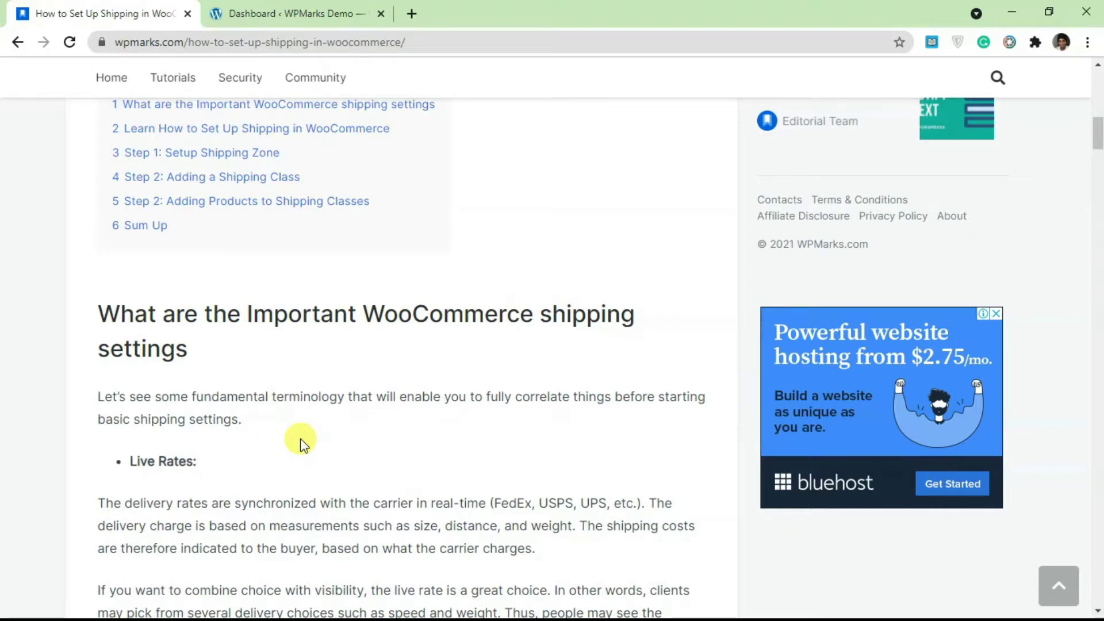
{"action": "scroll", "coordinate": [300, 440], "scroll_direction": "down", "scroll_amount": 1}
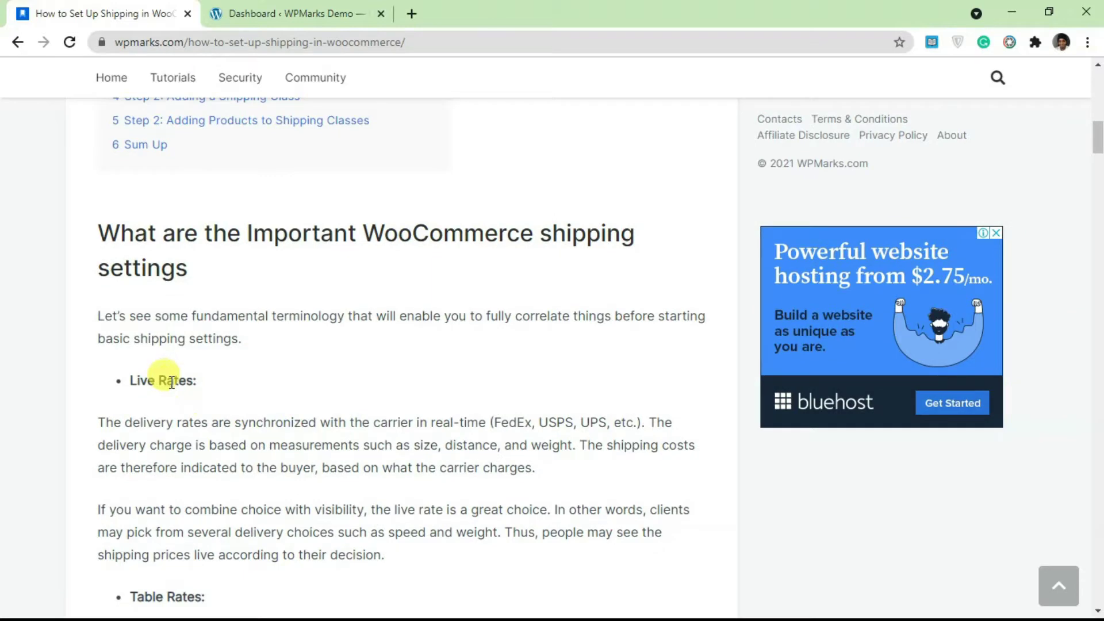
{"action": "scroll", "coordinate": [149, 429], "scroll_direction": "down", "scroll_amount": 1}
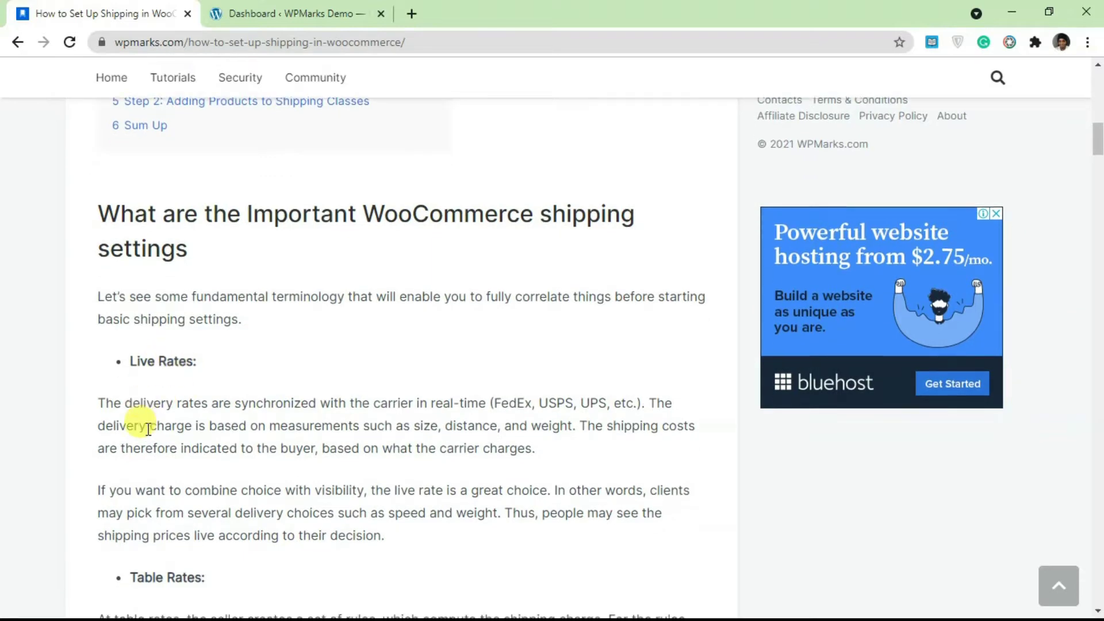
{"action": "scroll", "coordinate": [148, 428], "scroll_direction": "down", "scroll_amount": 1}
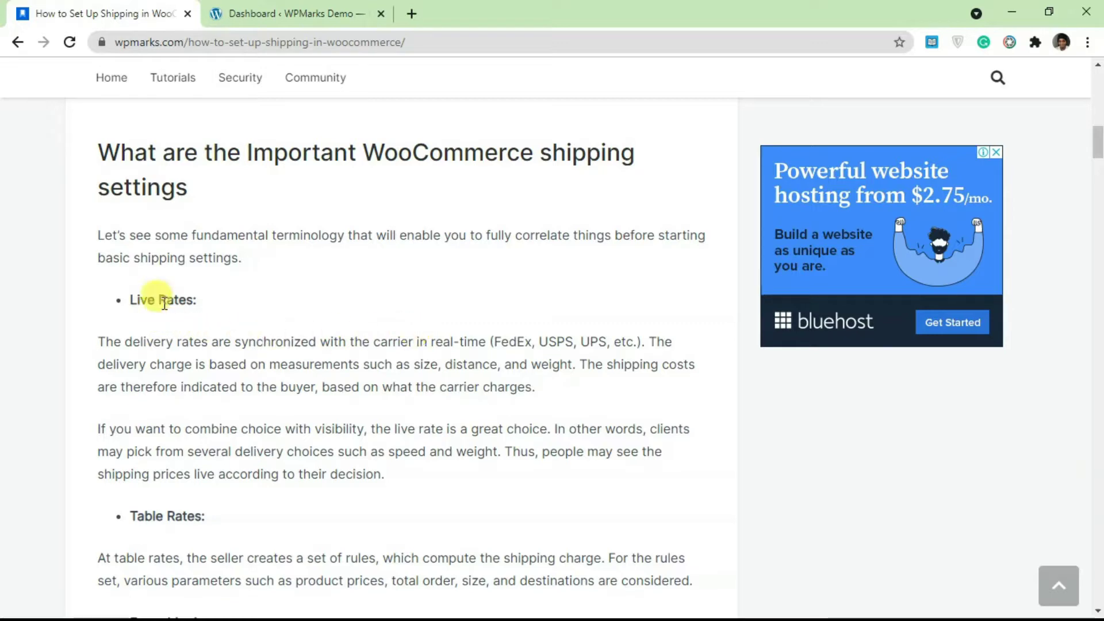
Step: Read the article's explanations of table rates, free shipping, local pickup and shipping zones, plus the Step 1 shipping zone instructions
{"action": "scroll", "coordinate": [162, 301], "scroll_direction": "down", "scroll_amount": 3}
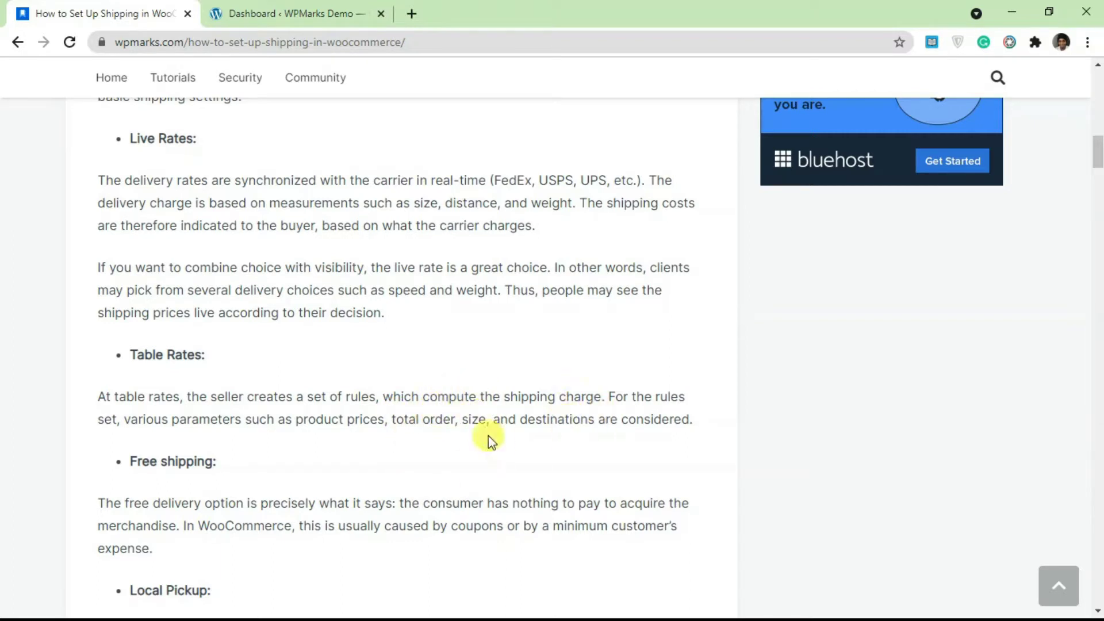
{"action": "scroll", "coordinate": [347, 421], "scroll_direction": "down", "scroll_amount": 2}
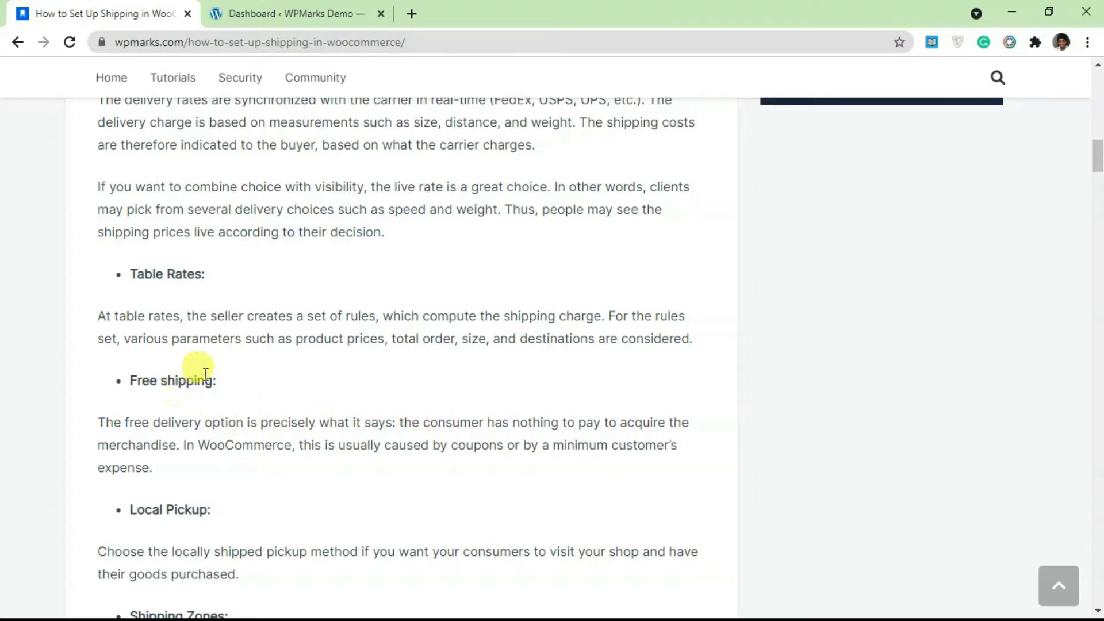
{"action": "scroll", "coordinate": [177, 410], "scroll_direction": "down", "scroll_amount": 1}
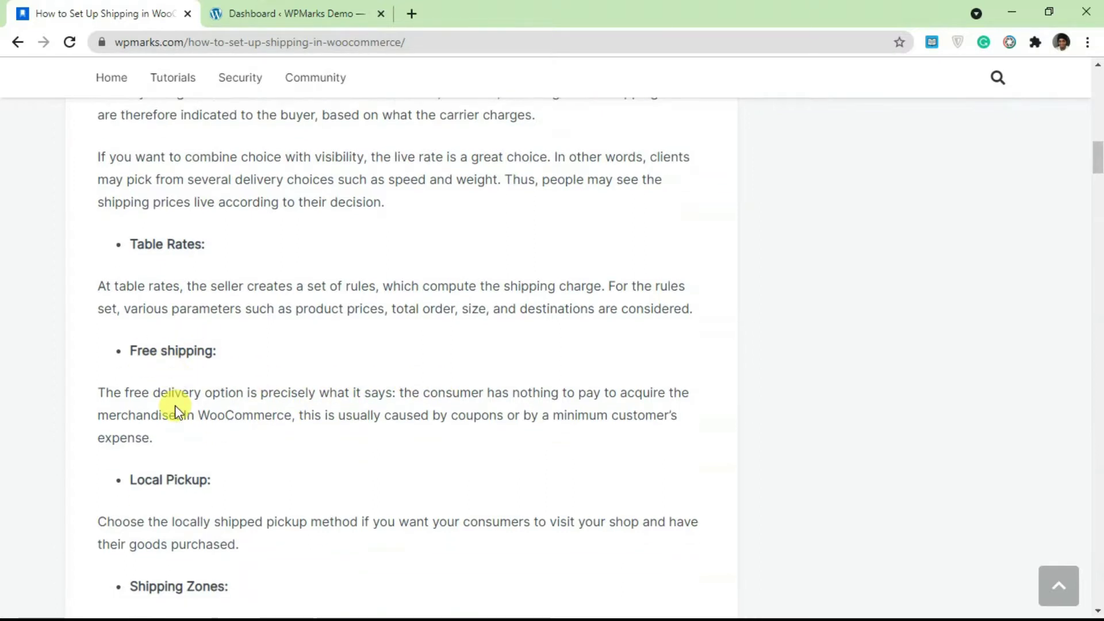
{"action": "scroll", "coordinate": [154, 426], "scroll_direction": "down", "scroll_amount": 1}
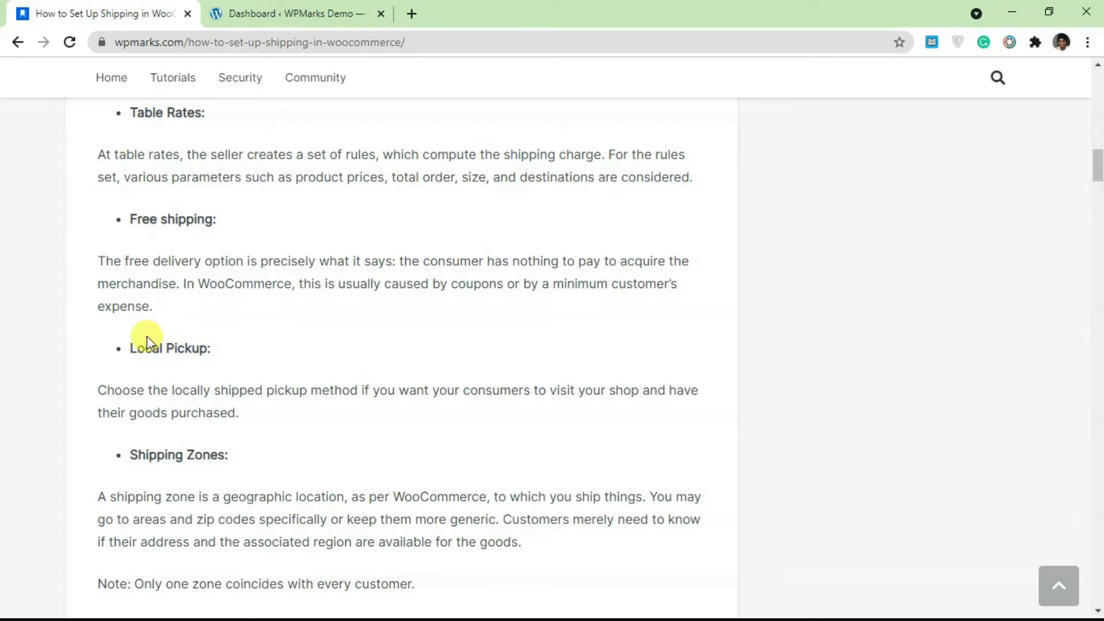
{"action": "scroll", "coordinate": [155, 402], "scroll_direction": "down", "scroll_amount": 1}
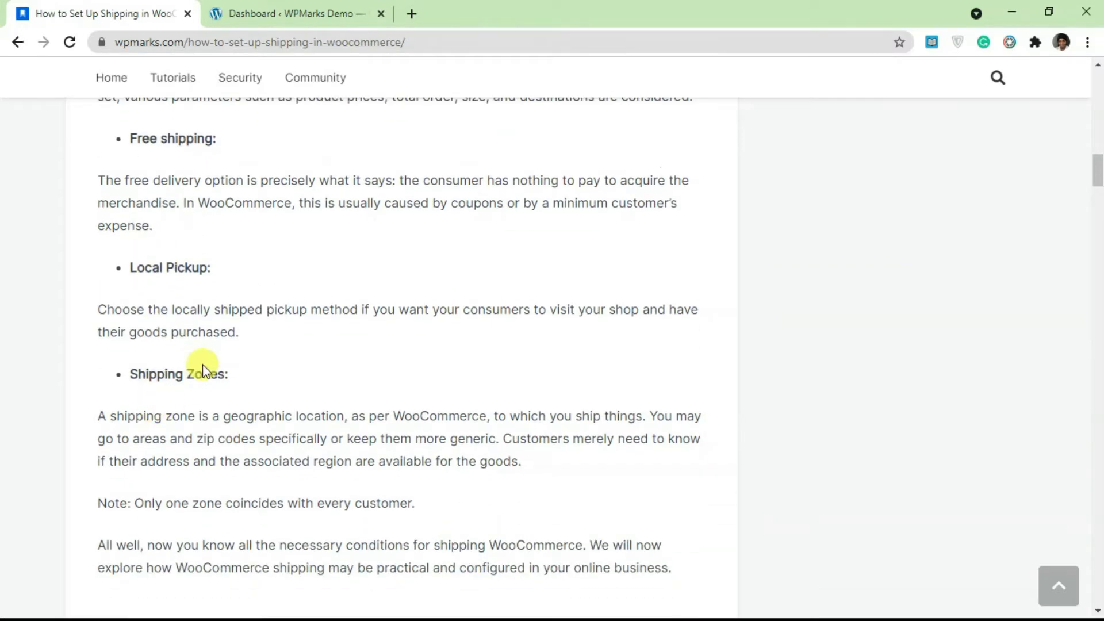
{"action": "scroll", "coordinate": [201, 365], "scroll_direction": "up", "scroll_amount": 1}
{"action": "scroll", "coordinate": [203, 368], "scroll_direction": "down", "scroll_amount": 2}
{"action": "scroll", "coordinate": [202, 370], "scroll_direction": "down", "scroll_amount": 2}
{"action": "scroll", "coordinate": [212, 279], "scroll_direction": "up", "scroll_amount": 4}
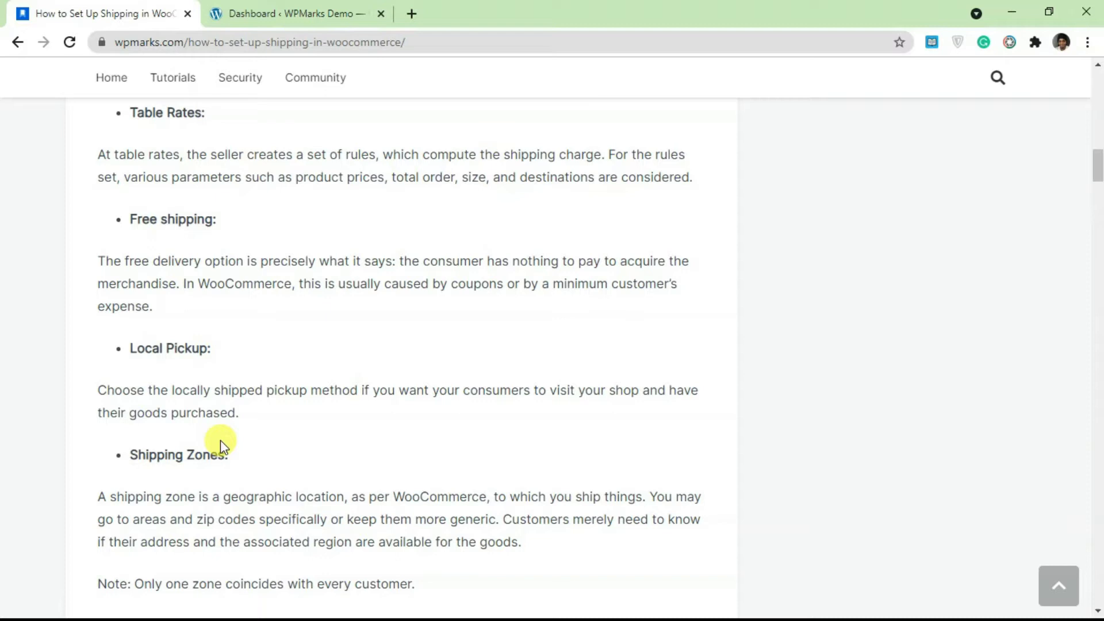
{"action": "scroll", "coordinate": [219, 440], "scroll_direction": "down", "scroll_amount": 1}
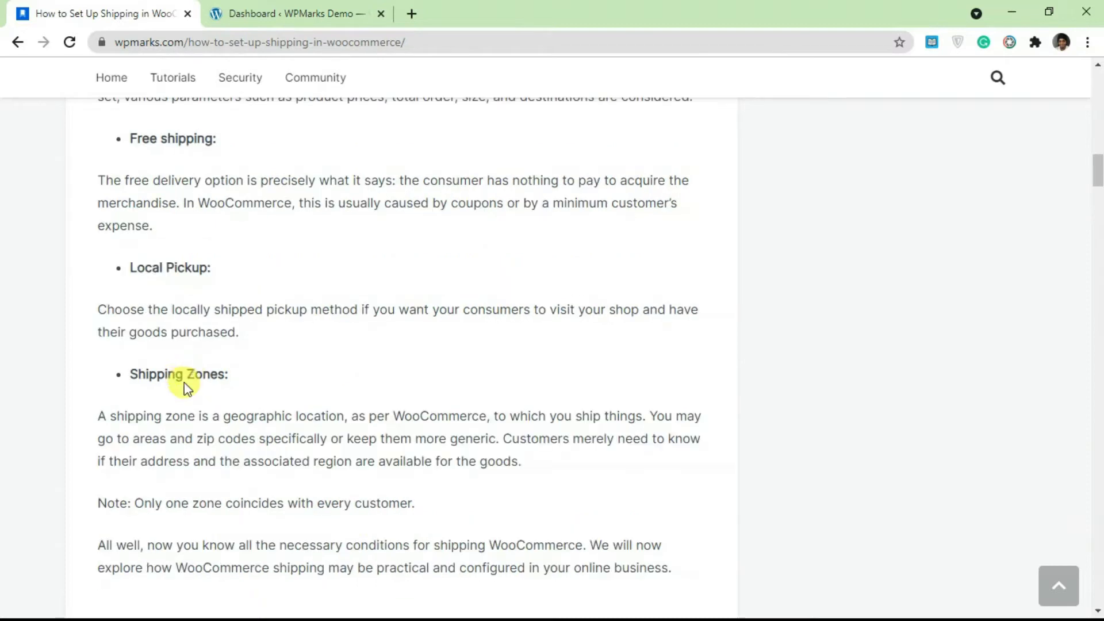
{"action": "scroll", "coordinate": [174, 381], "scroll_direction": "down", "scroll_amount": 1}
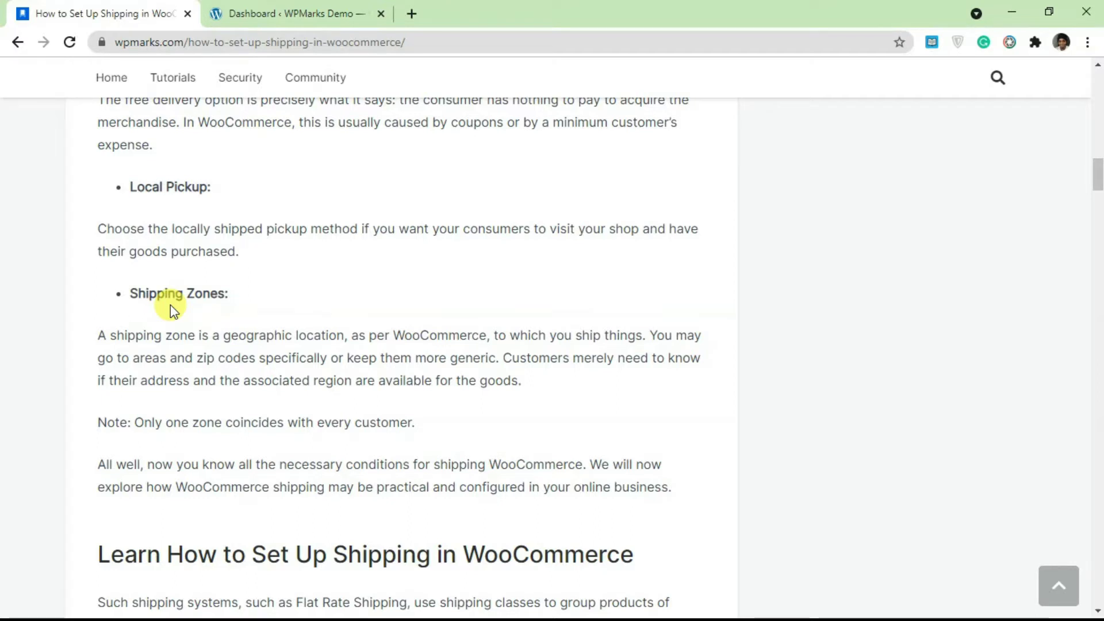
{"action": "scroll", "coordinate": [184, 279], "scroll_direction": "down", "scroll_amount": 3}
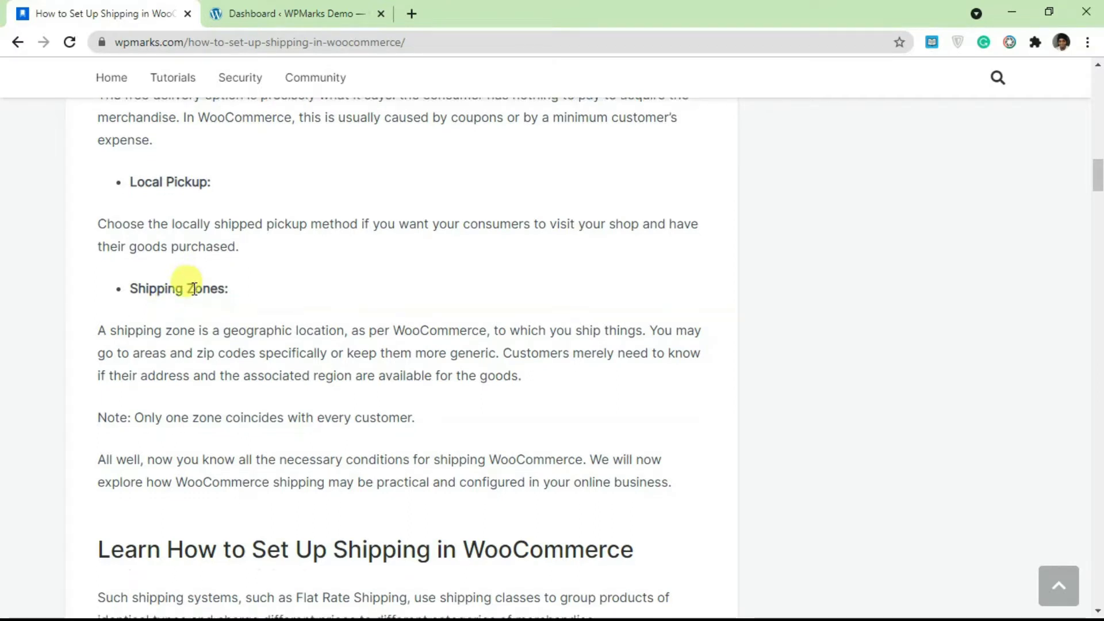
{"action": "scroll", "coordinate": [195, 219], "scroll_direction": "up", "scroll_amount": 5}
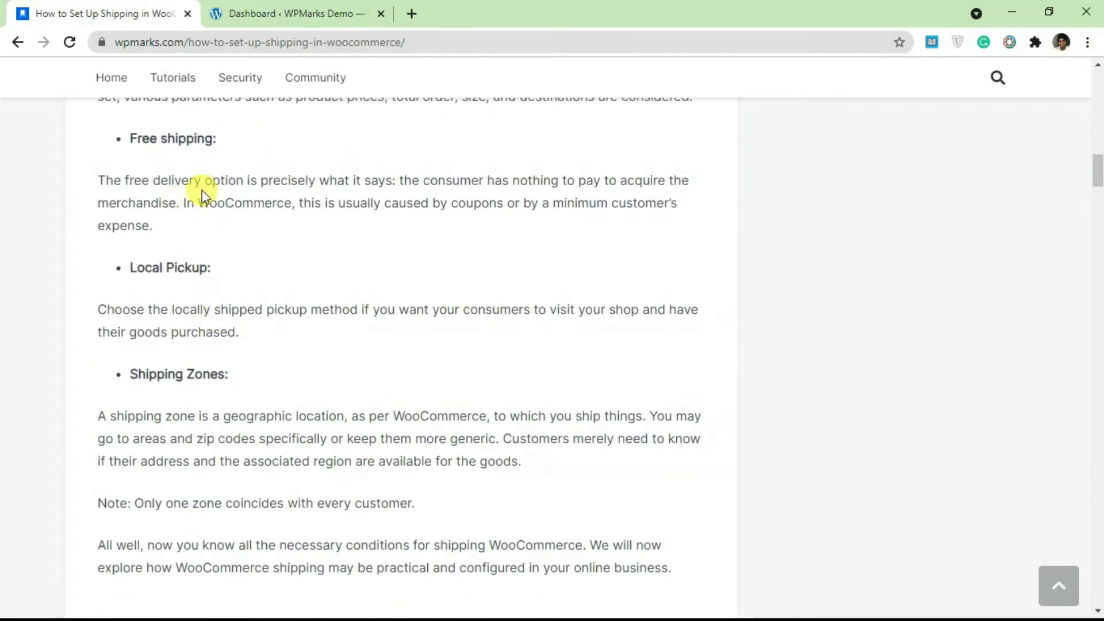
{"action": "scroll", "coordinate": [195, 187], "scroll_direction": "down", "scroll_amount": 6}
{"action": "scroll", "coordinate": [213, 179], "scroll_direction": "up", "scroll_amount": 2}
{"action": "scroll", "coordinate": [216, 183], "scroll_direction": "down", "scroll_amount": 6}
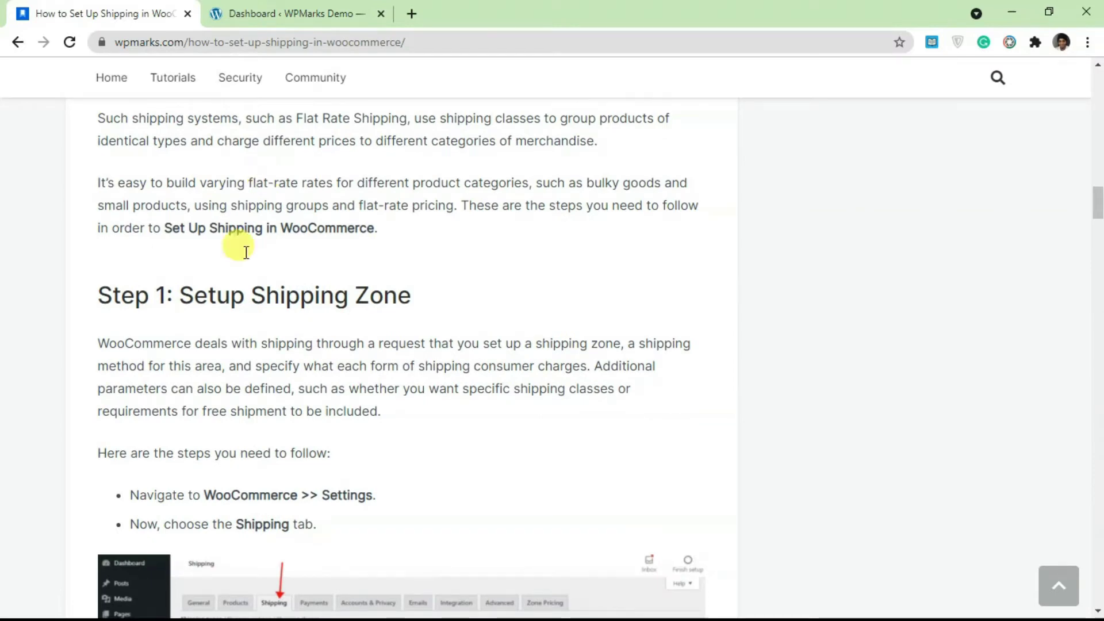
{"action": "scroll", "coordinate": [307, 296], "scroll_direction": "down", "scroll_amount": 1}
{"action": "scroll", "coordinate": [312, 300], "scroll_direction": "down", "scroll_amount": 1}
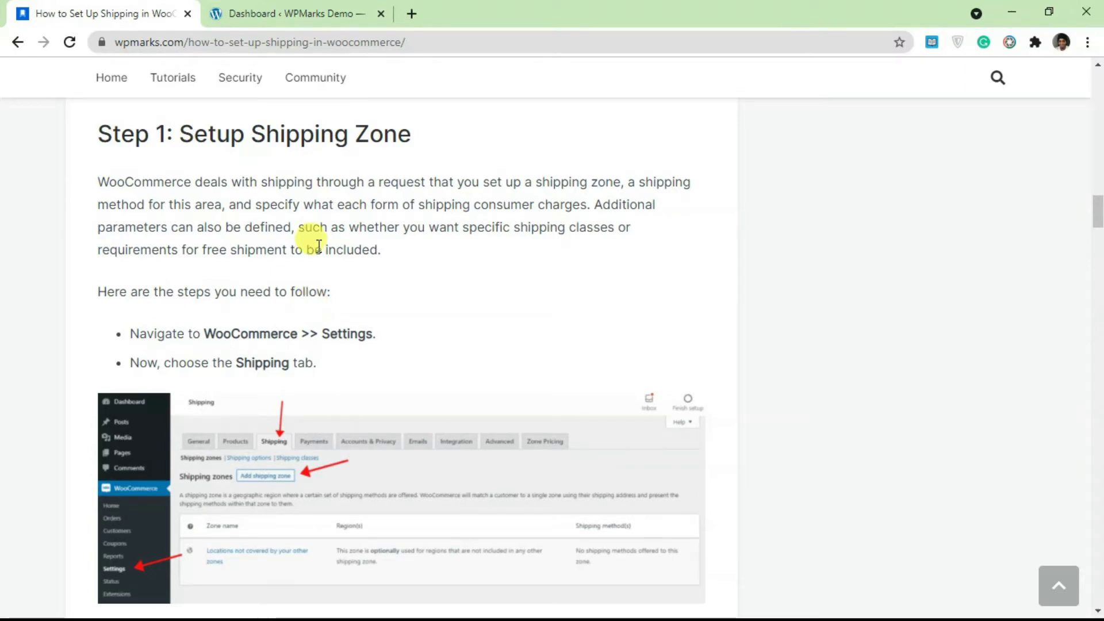
Step: Switch to the WordPress dashboard of the demo site and open the Shipping section of the WooCommerce settings
{"action": "left_click", "coordinate": [308, 8]}
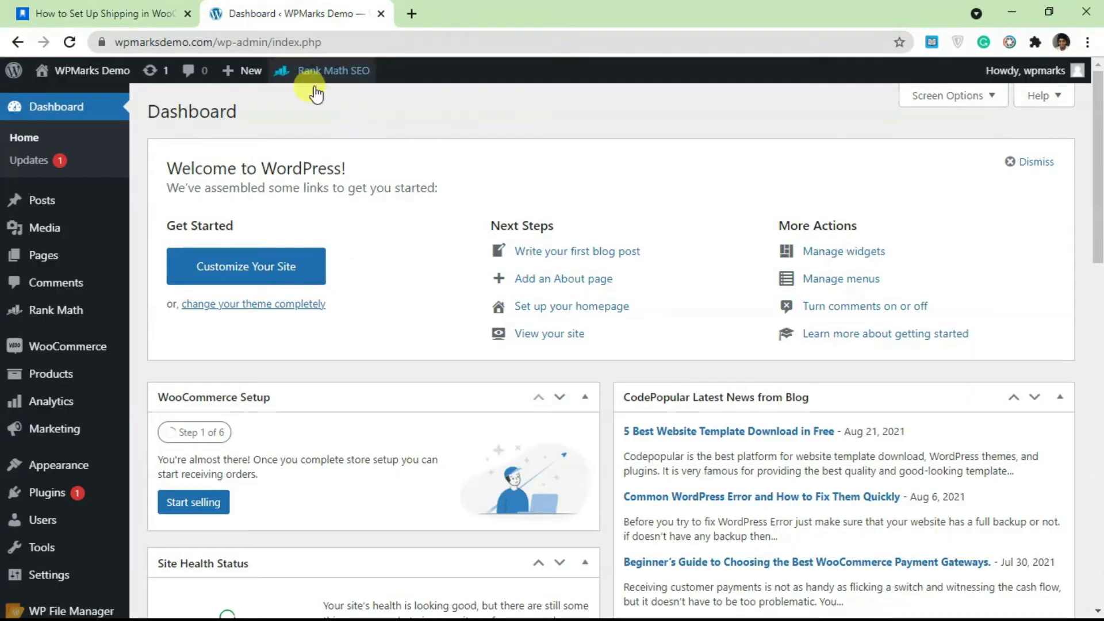
{"action": "scroll", "coordinate": [446, 171], "scroll_direction": "down", "scroll_amount": 7}
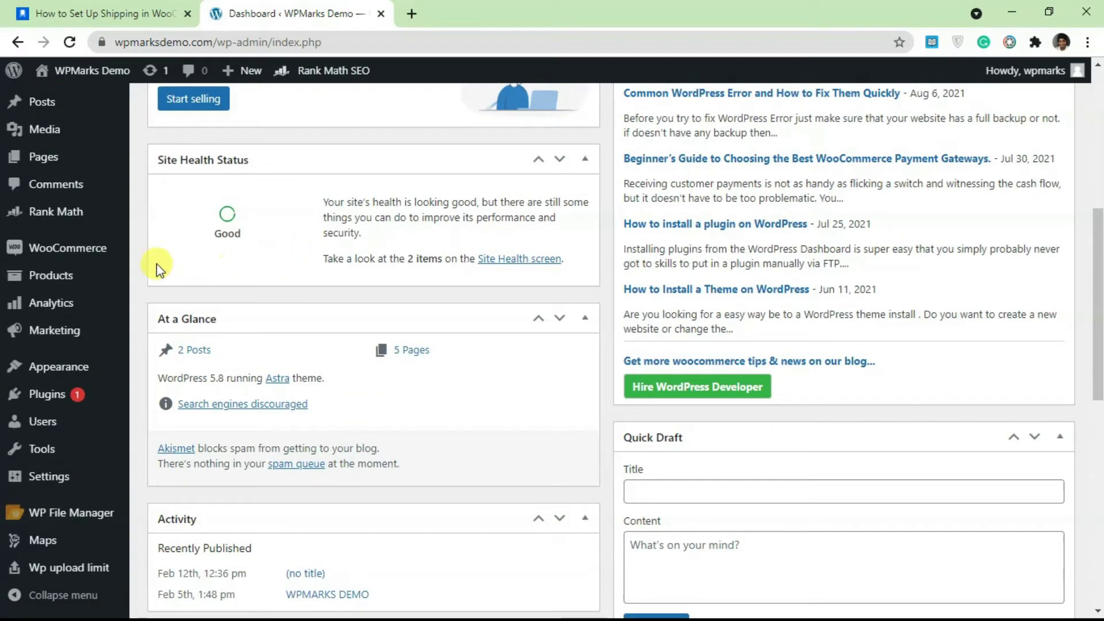
{"action": "mouse_move", "coordinate": [70, 253]}
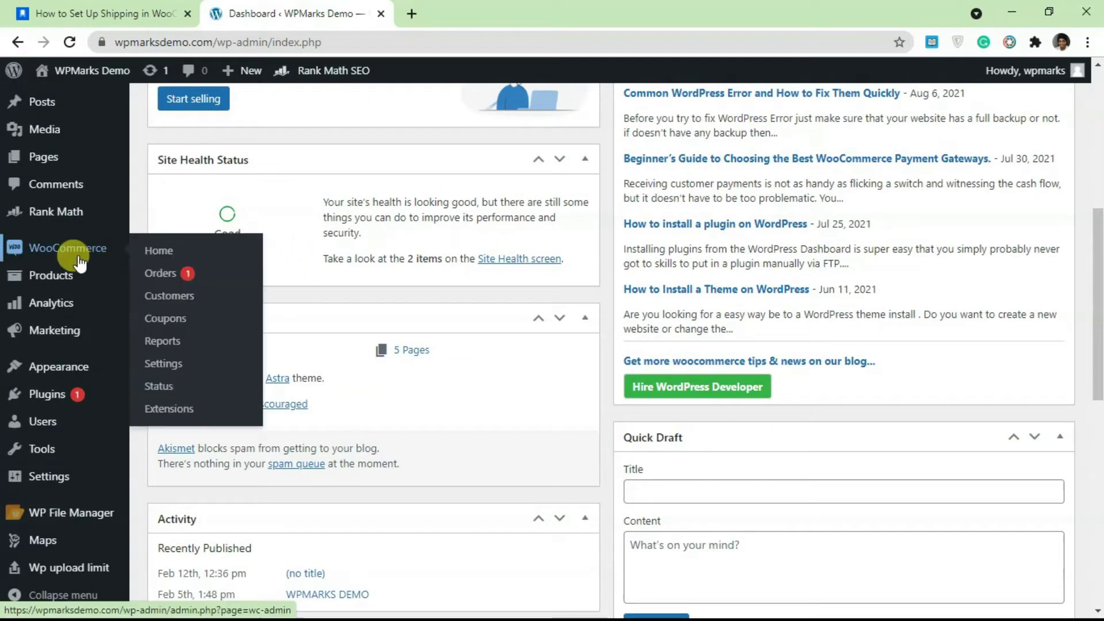
{"action": "left_click", "coordinate": [167, 366]}
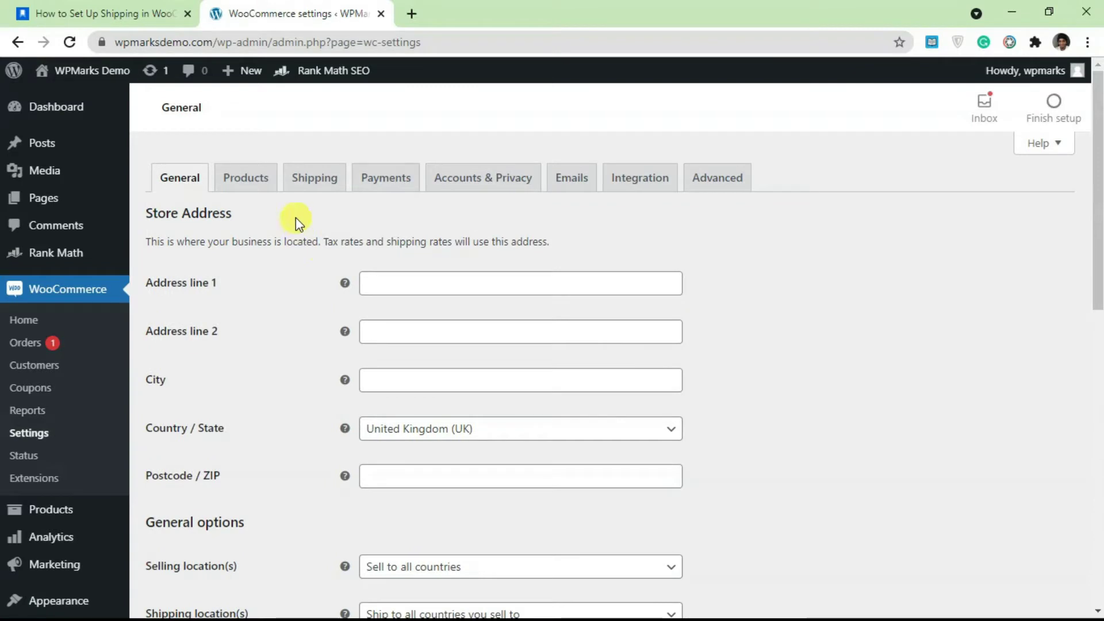
{"action": "left_click", "coordinate": [297, 185]}
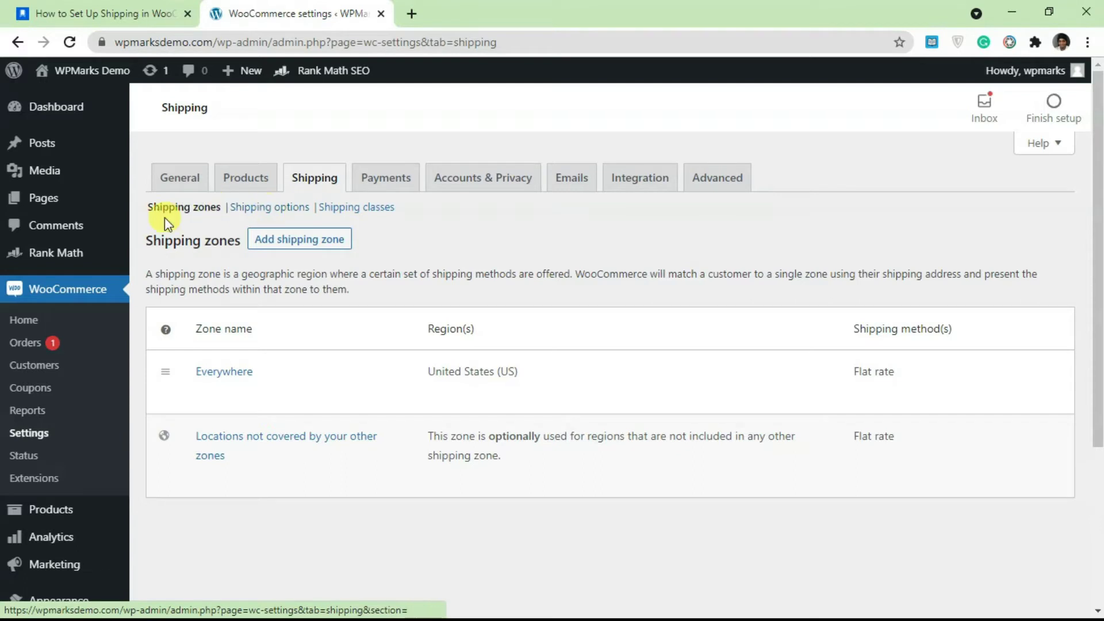
Step: Review the existing shipping zones and delete the "Everywhere" zone
{"action": "scroll", "coordinate": [206, 292], "scroll_direction": "down", "scroll_amount": 2}
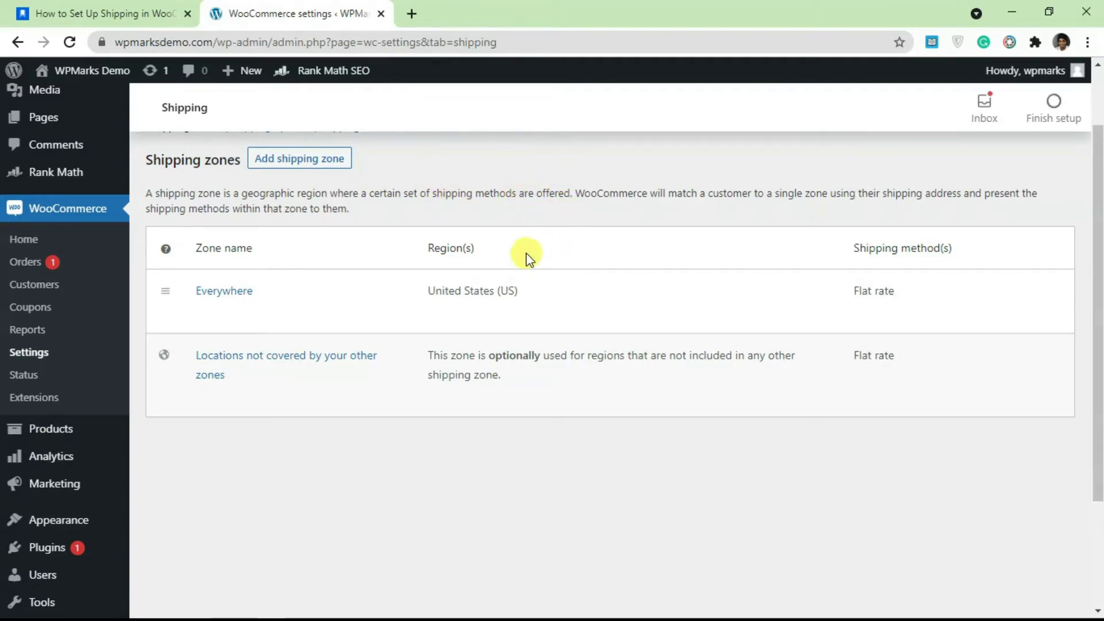
{"action": "scroll", "coordinate": [525, 257], "scroll_direction": "down", "scroll_amount": 2}
{"action": "scroll", "coordinate": [500, 247], "scroll_direction": "up", "scroll_amount": 2}
{"action": "scroll", "coordinate": [472, 270], "scroll_direction": "down", "scroll_amount": 2}
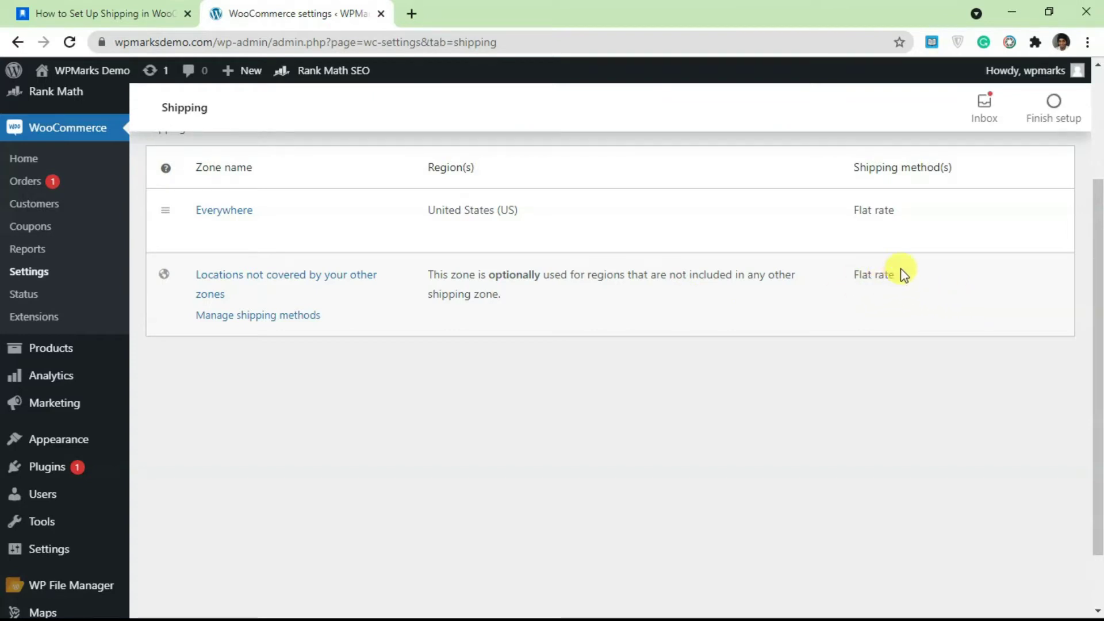
{"action": "mouse_move", "coordinate": [271, 247]}
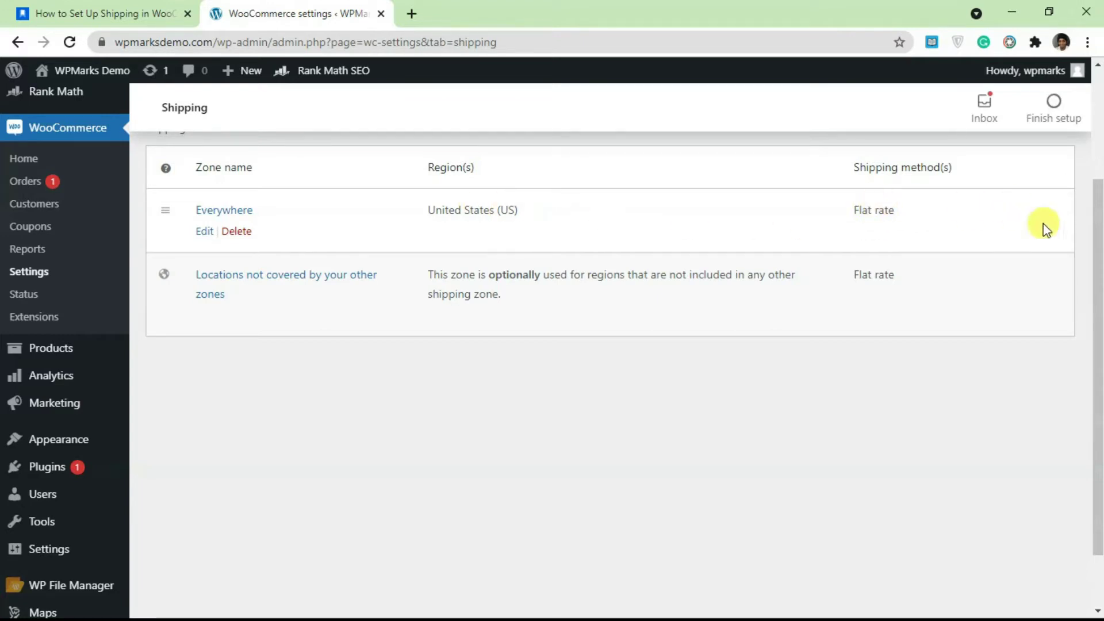
{"action": "scroll", "coordinate": [1098, 266], "scroll_direction": "up", "scroll_amount": 1}
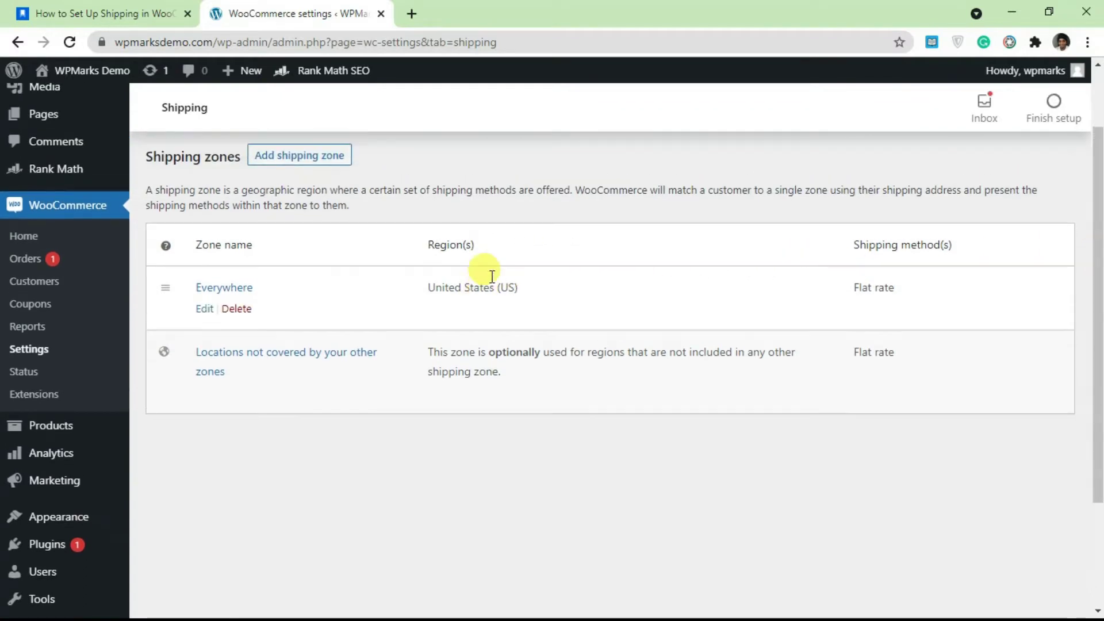
{"action": "scroll", "coordinate": [485, 274], "scroll_direction": "up", "scroll_amount": 2}
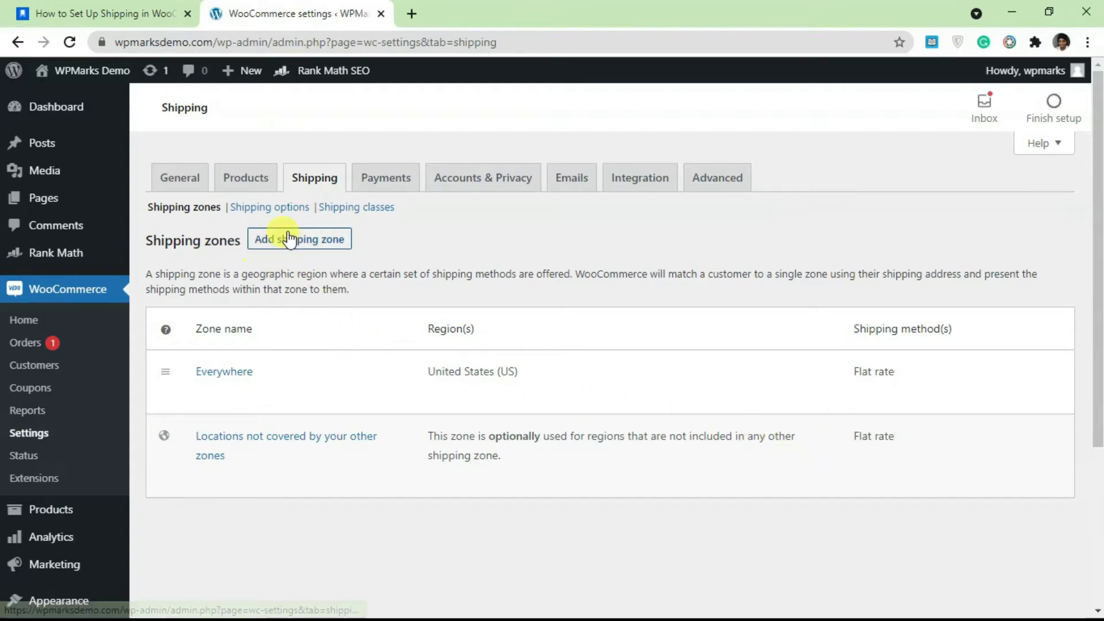
{"action": "left_click", "coordinate": [249, 398]}
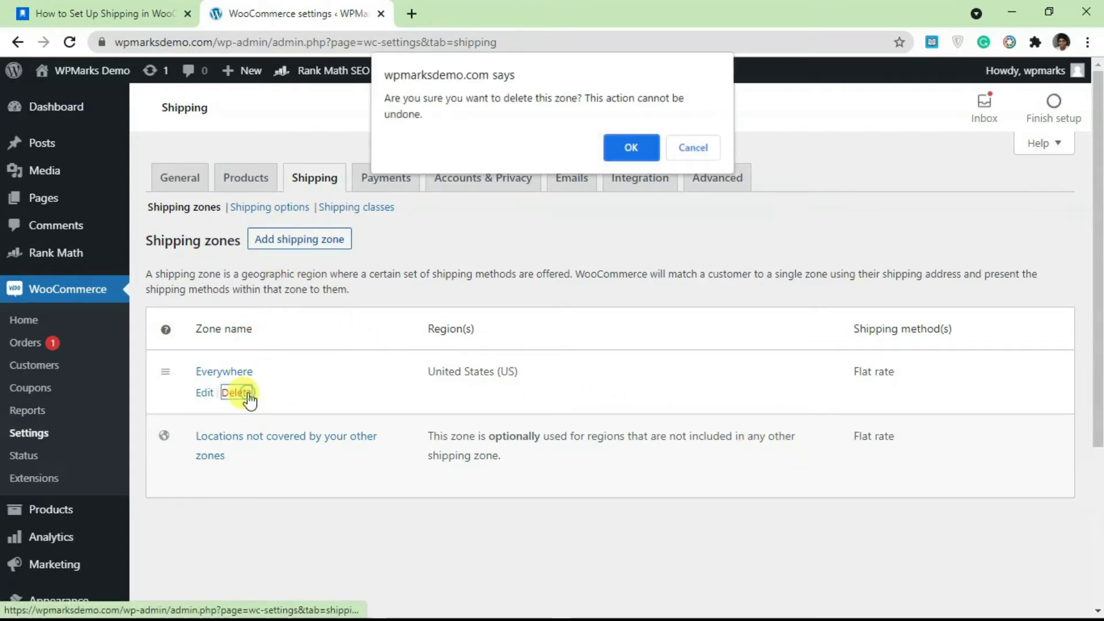
{"action": "left_click", "coordinate": [628, 150]}
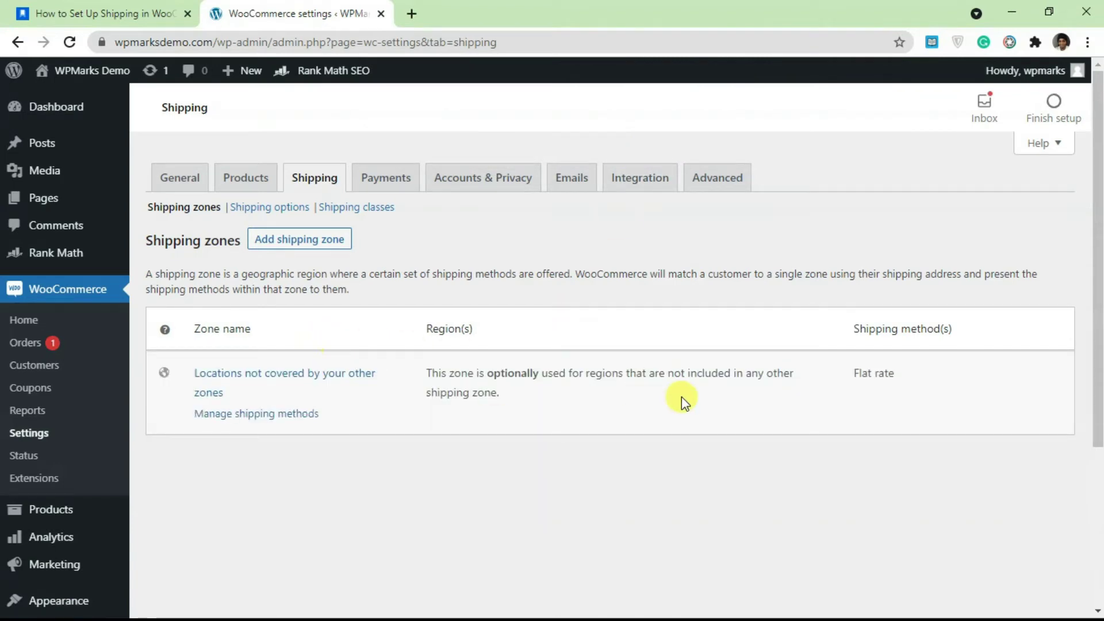
Step: Delete the Flat rate method from the "Locations not covered by your other zones" zone and save the changes
{"action": "mouse_move", "coordinate": [160, 405]}
{"action": "left_click", "coordinate": [240, 419]}
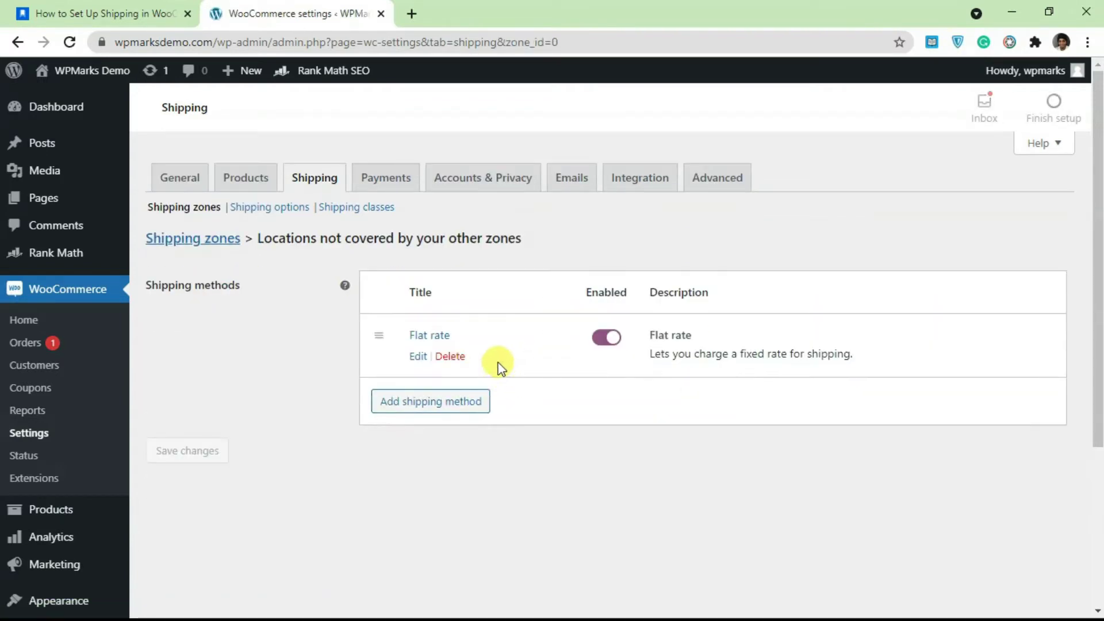
{"action": "left_click", "coordinate": [449, 356]}
{"action": "left_click", "coordinate": [208, 252]}
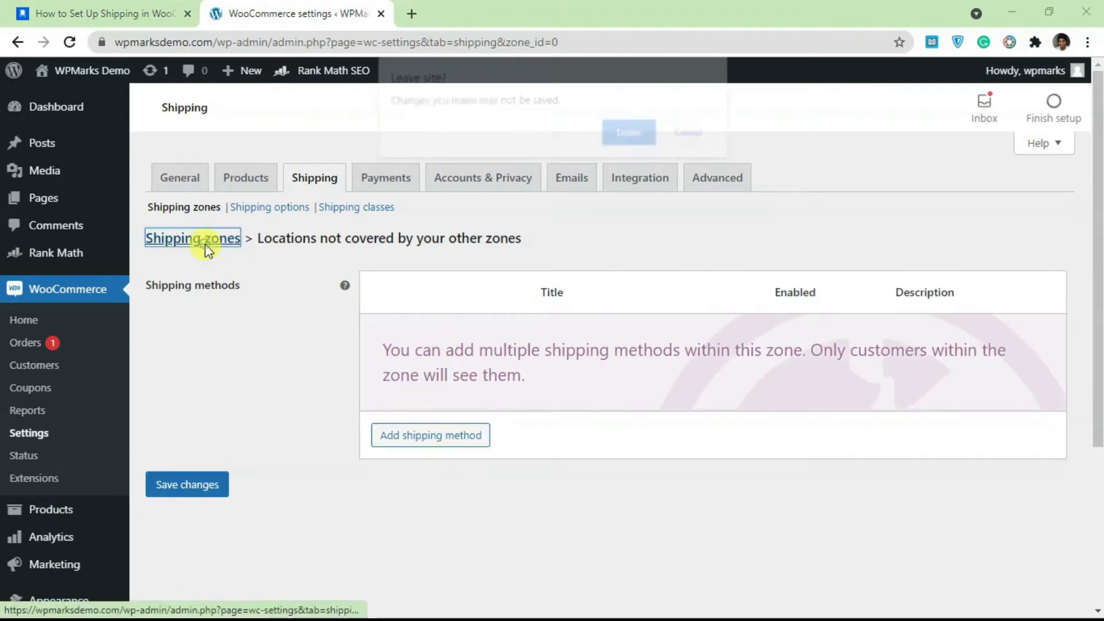
{"action": "left_click", "coordinate": [678, 128]}
{"action": "left_click", "coordinate": [218, 473]}
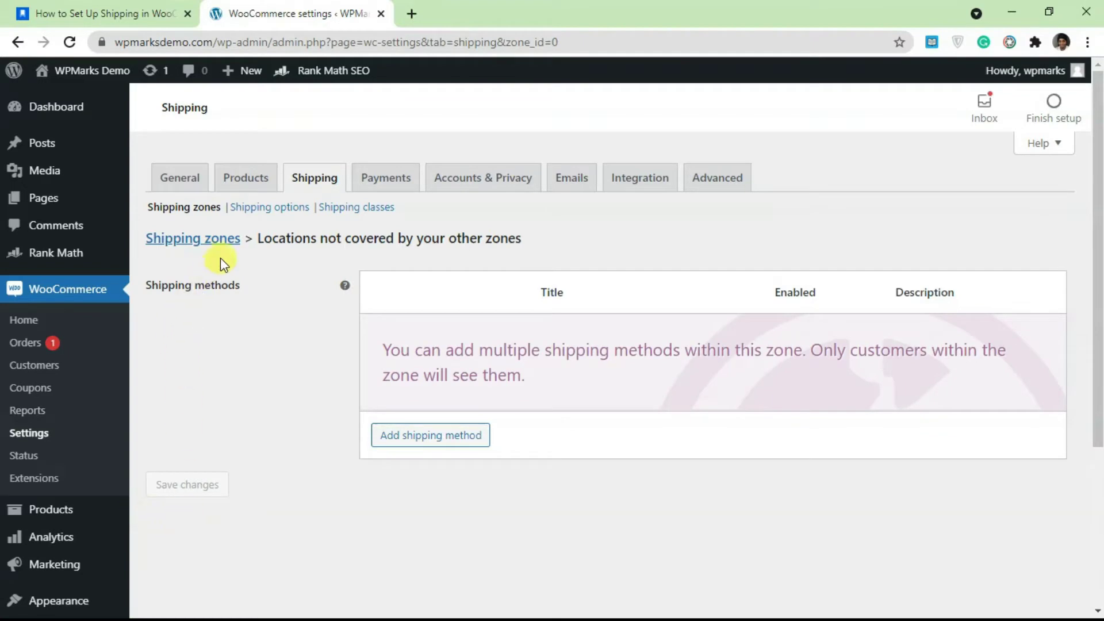
Step: Return to the shipping zones overview and examine its description and example zones
{"action": "left_click", "coordinate": [222, 240]}
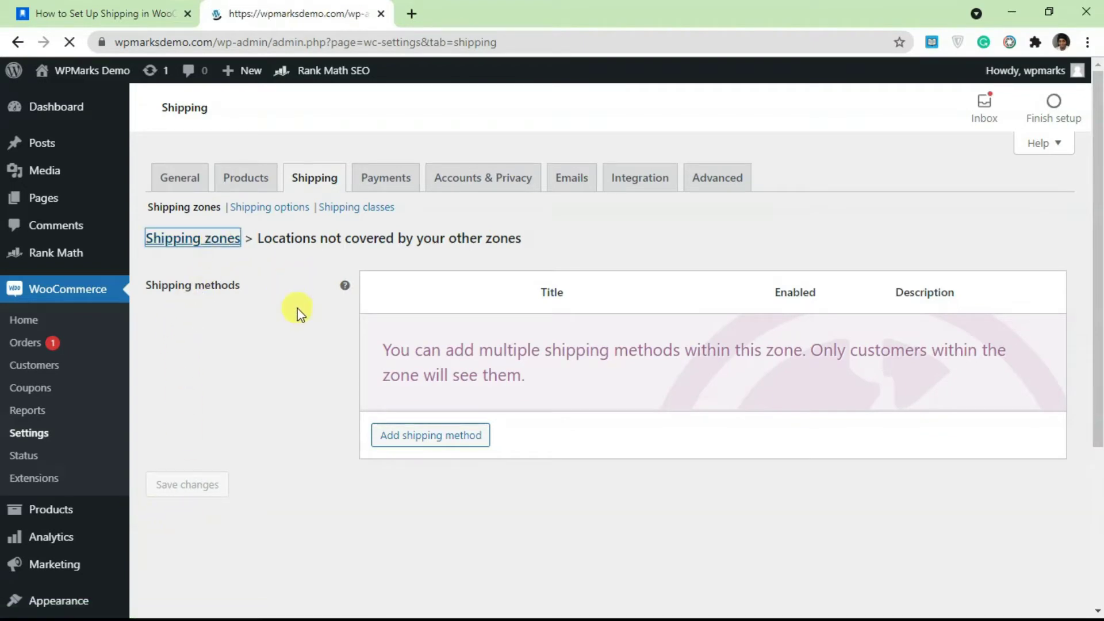
{"action": "scroll", "coordinate": [854, 399], "scroll_direction": "down", "scroll_amount": 1}
{"action": "scroll", "coordinate": [635, 401], "scroll_direction": "down", "scroll_amount": 7}
{"action": "scroll", "coordinate": [667, 330], "scroll_direction": "up", "scroll_amount": 4}
{"action": "scroll", "coordinate": [667, 330], "scroll_direction": "up", "scroll_amount": 2}
{"action": "scroll", "coordinate": [667, 328], "scroll_direction": "down", "scroll_amount": 6}
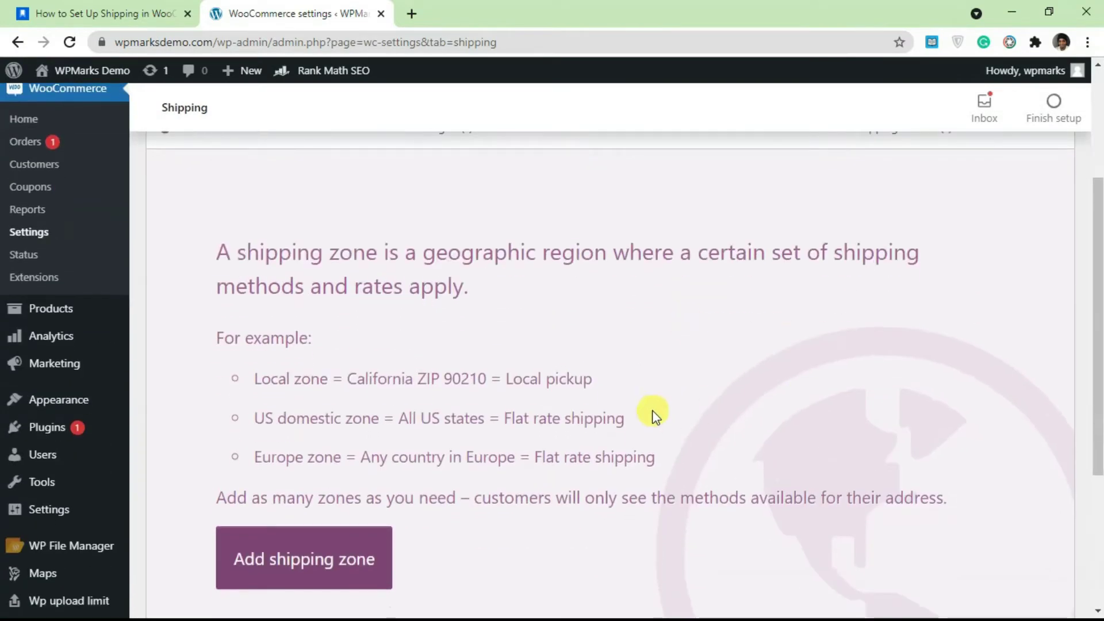
Step: Examine the shipping methods entry of the "Locations not covered by your other zones" row in the zones overview
{"action": "mouse_move", "coordinate": [867, 447]}
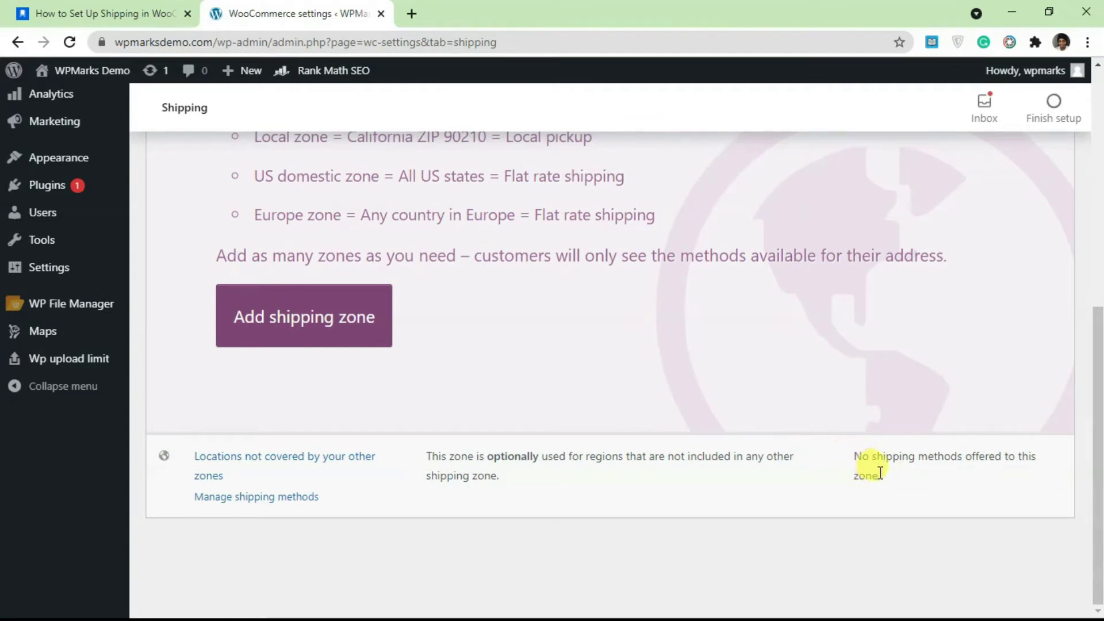
{"action": "left_click_drag", "start_coordinate": [885, 477], "coordinate": [838, 464]}
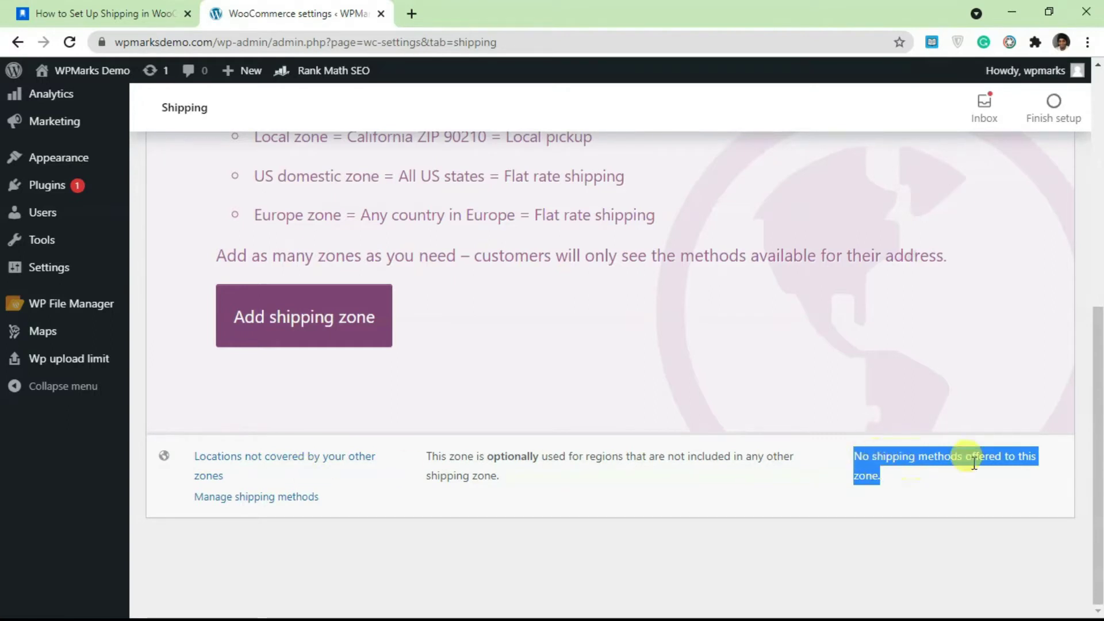
{"action": "left_click", "coordinate": [892, 482]}
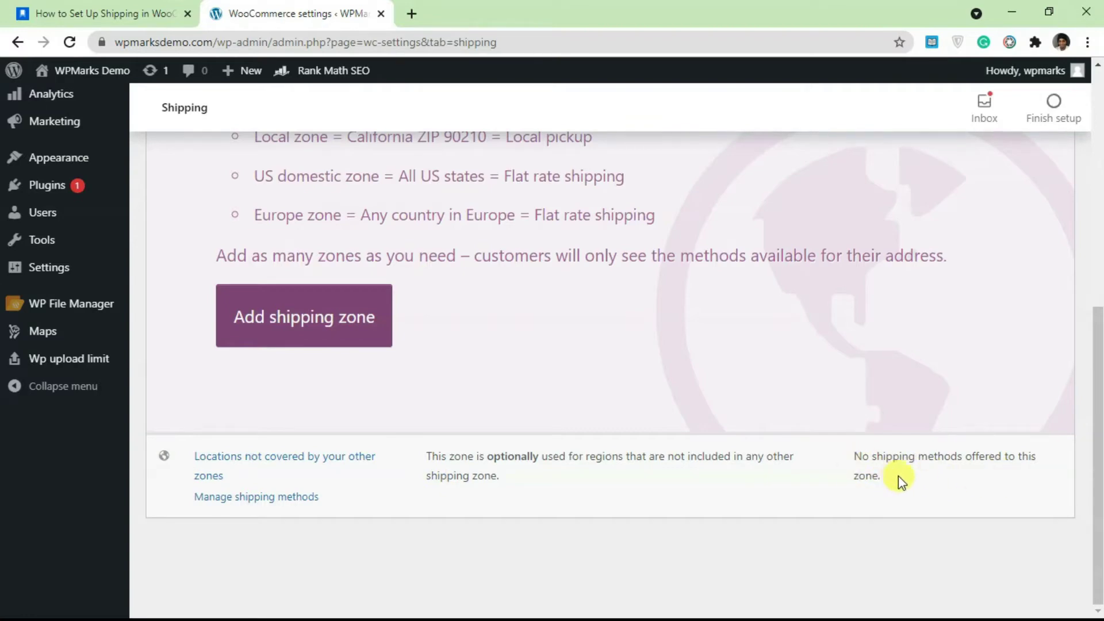
{"action": "scroll", "coordinate": [877, 478], "scroll_direction": "up", "scroll_amount": 1}
{"action": "scroll", "coordinate": [507, 467], "scroll_direction": "up", "scroll_amount": 4}
{"action": "scroll", "coordinate": [523, 459], "scroll_direction": "down", "scroll_amount": 5}
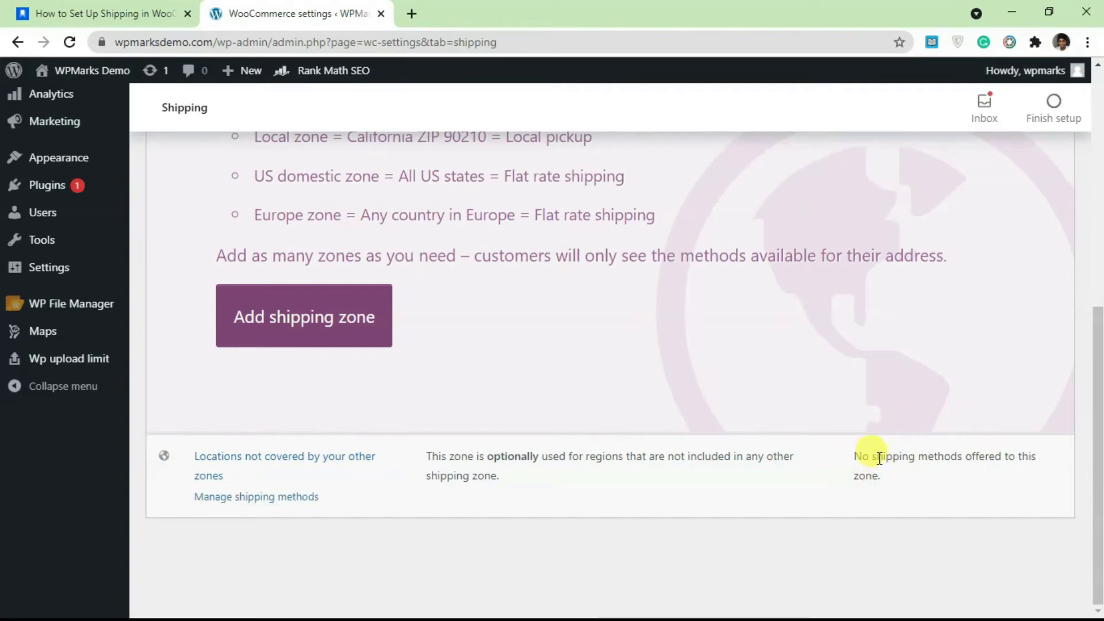
{"action": "scroll", "coordinate": [459, 475], "scroll_direction": "up", "scroll_amount": 4}
{"action": "scroll", "coordinate": [575, 500], "scroll_direction": "down", "scroll_amount": 4}
{"action": "scroll", "coordinate": [692, 520], "scroll_direction": "up", "scroll_amount": 3}
Step: Add a new shipping zone and name it "United States"
{"action": "left_click", "coordinate": [330, 468]}
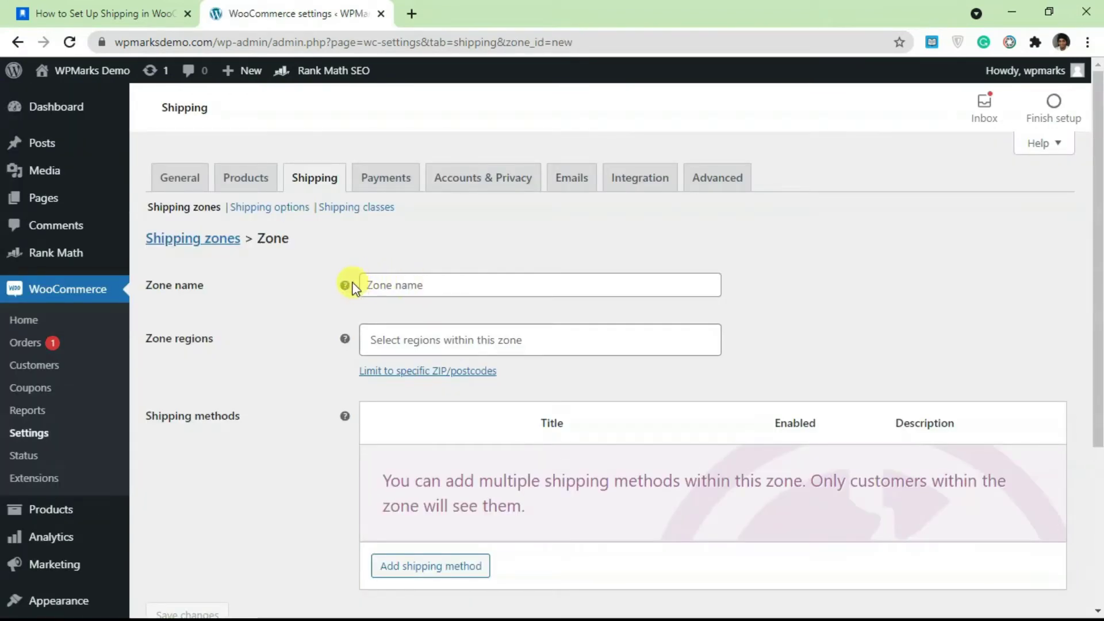
{"action": "mouse_move", "coordinate": [344, 286]}
{"action": "left_click", "coordinate": [414, 286]}
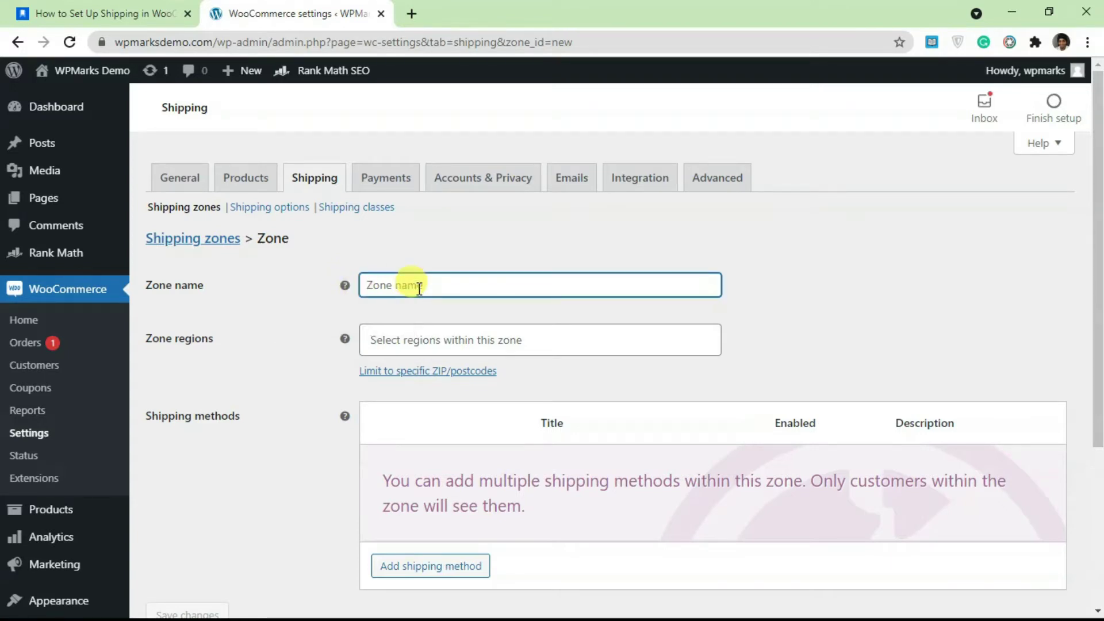
{"action": "type", "text": "United States"}
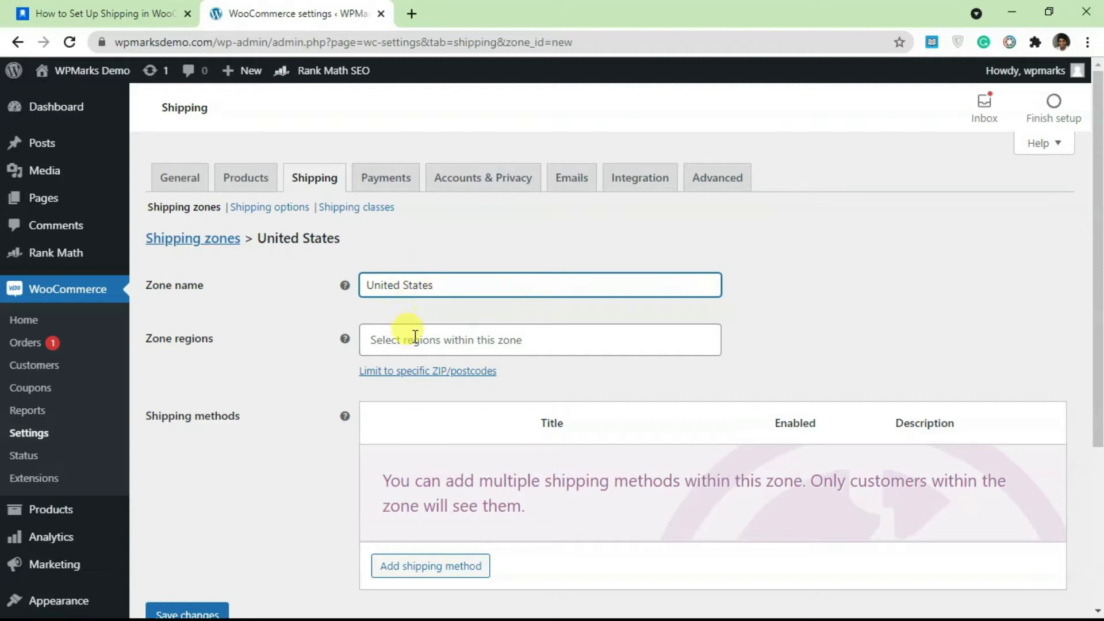
Step: Find the United States entries in the zone regions and add the whole country, United States (US), to the zone
{"action": "left_click", "coordinate": [415, 338]}
{"action": "type", "text": "un"}
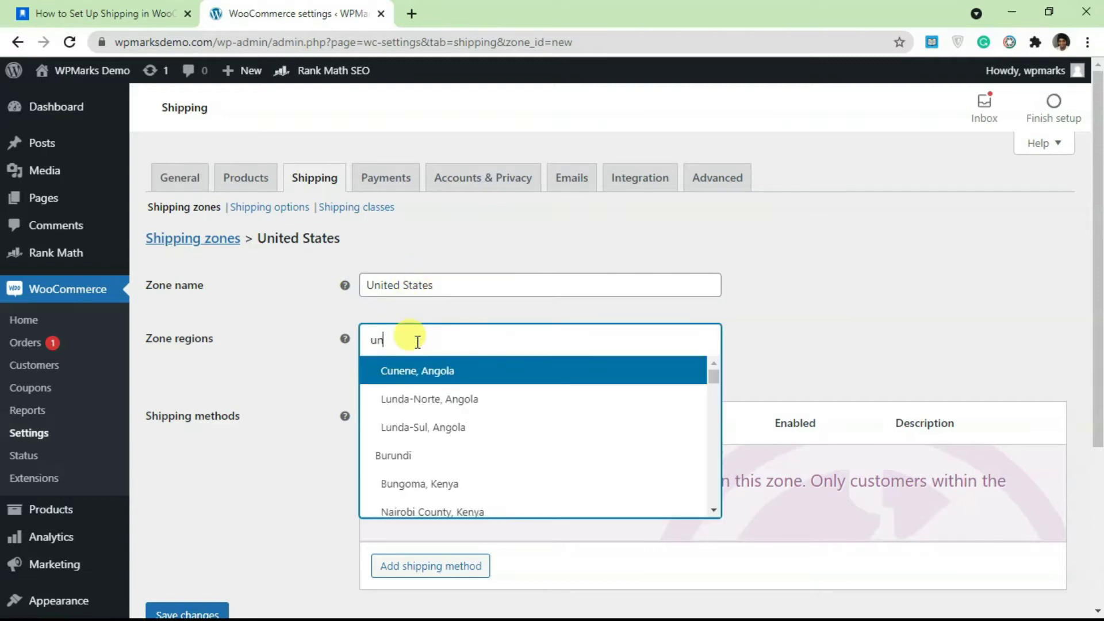
{"action": "type", "text": "ited state"}
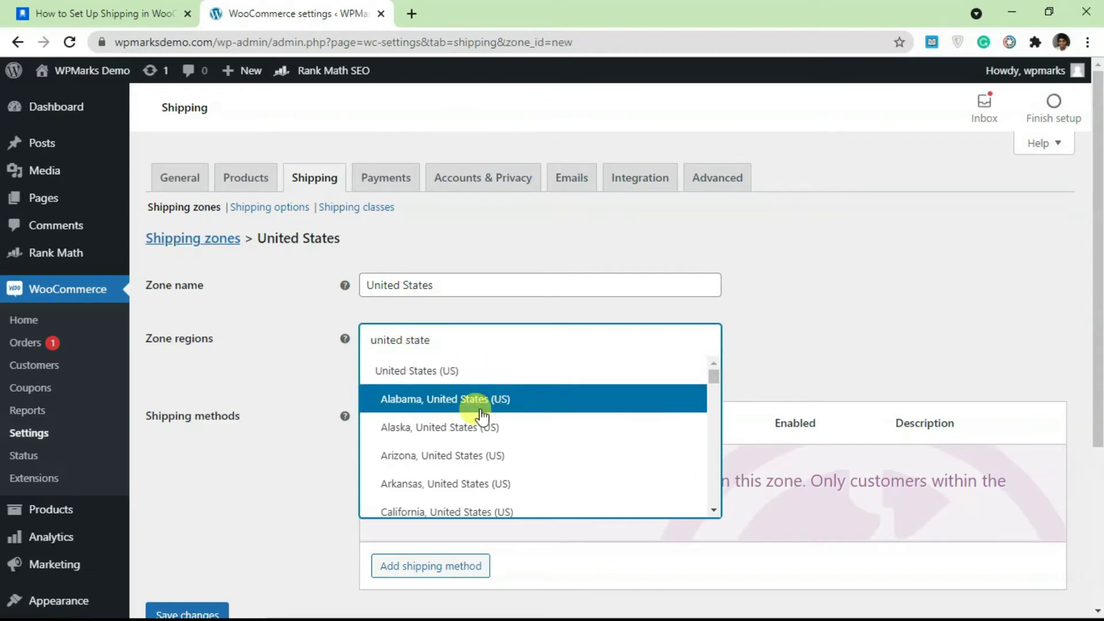
{"action": "scroll", "coordinate": [480, 454], "scroll_direction": "down", "scroll_amount": 3}
{"action": "scroll", "coordinate": [477, 463], "scroll_direction": "down", "scroll_amount": 2}
{"action": "scroll", "coordinate": [476, 460], "scroll_direction": "up", "scroll_amount": 3}
{"action": "scroll", "coordinate": [476, 459], "scroll_direction": "down", "scroll_amount": 1}
{"action": "scroll", "coordinate": [468, 457], "scroll_direction": "up", "scroll_amount": 3}
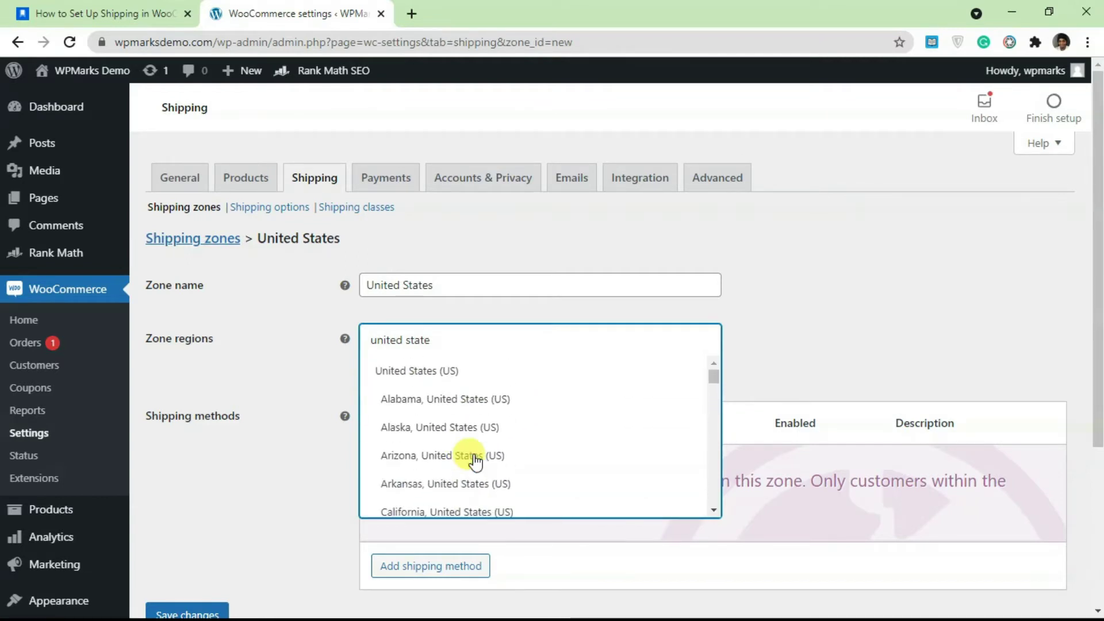
{"action": "left_click", "coordinate": [444, 371]}
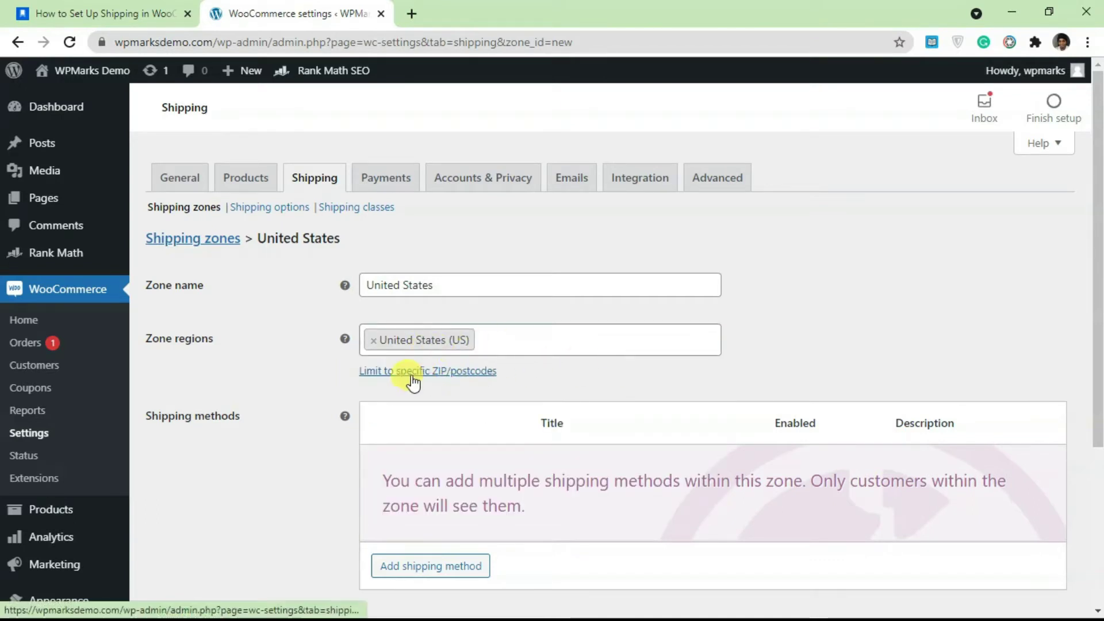
Step: Open the ZIP/postcode limit for the United States zone and review its format notes, leaving it empty
{"action": "left_click", "coordinate": [444, 378]}
{"action": "left_click", "coordinate": [438, 372]}
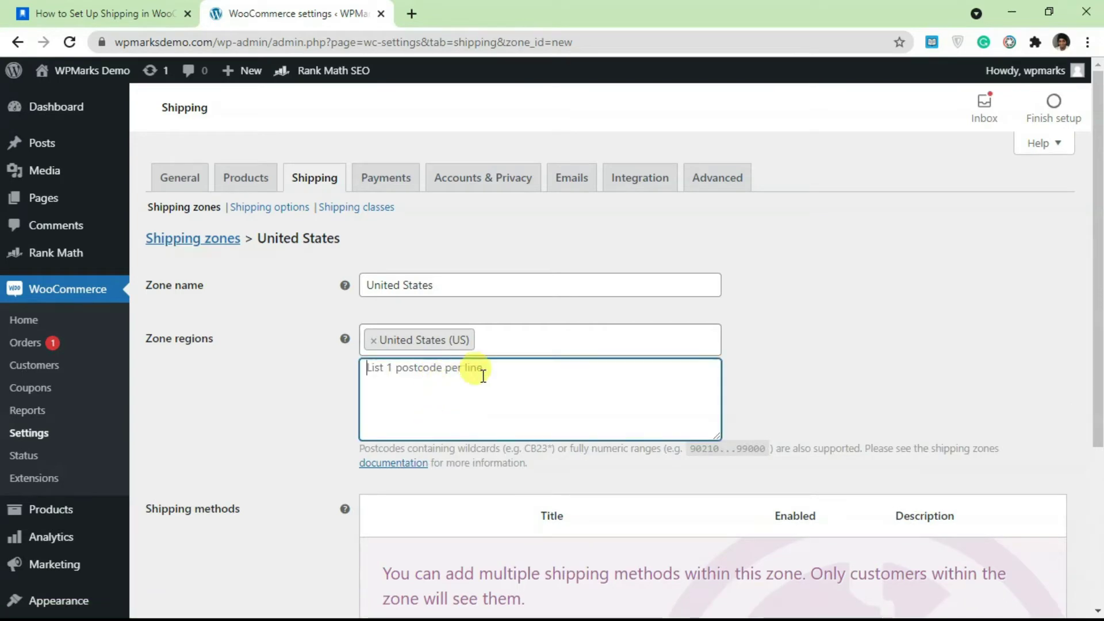
{"action": "scroll", "coordinate": [670, 382], "scroll_direction": "down", "scroll_amount": 2}
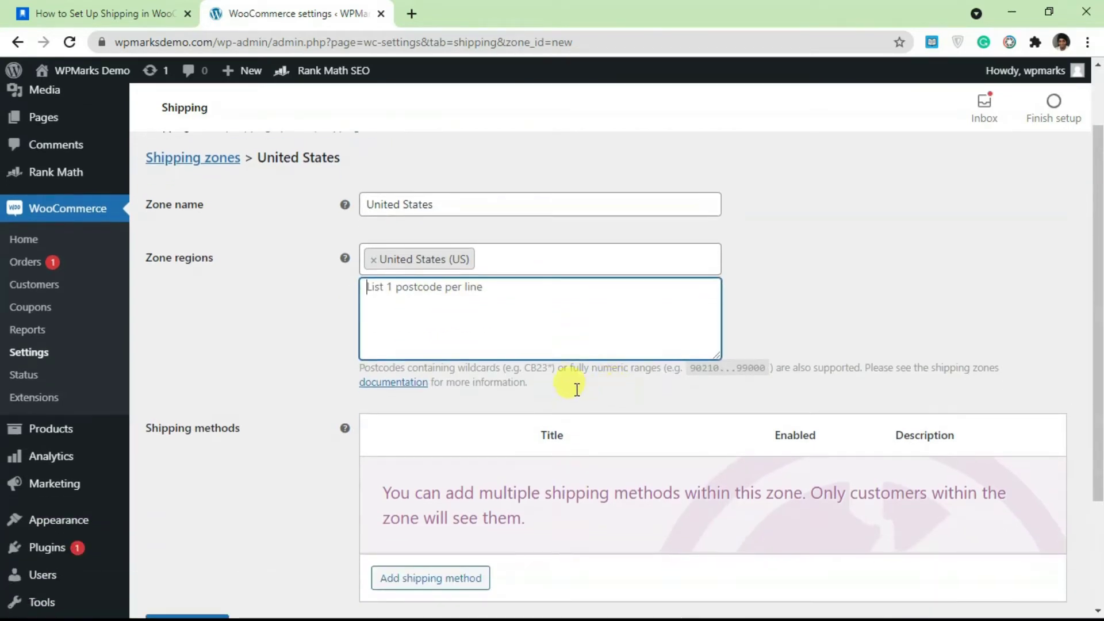
{"action": "left_click", "coordinate": [770, 312]}
{"action": "scroll", "coordinate": [455, 322], "scroll_direction": "down", "scroll_amount": 3}
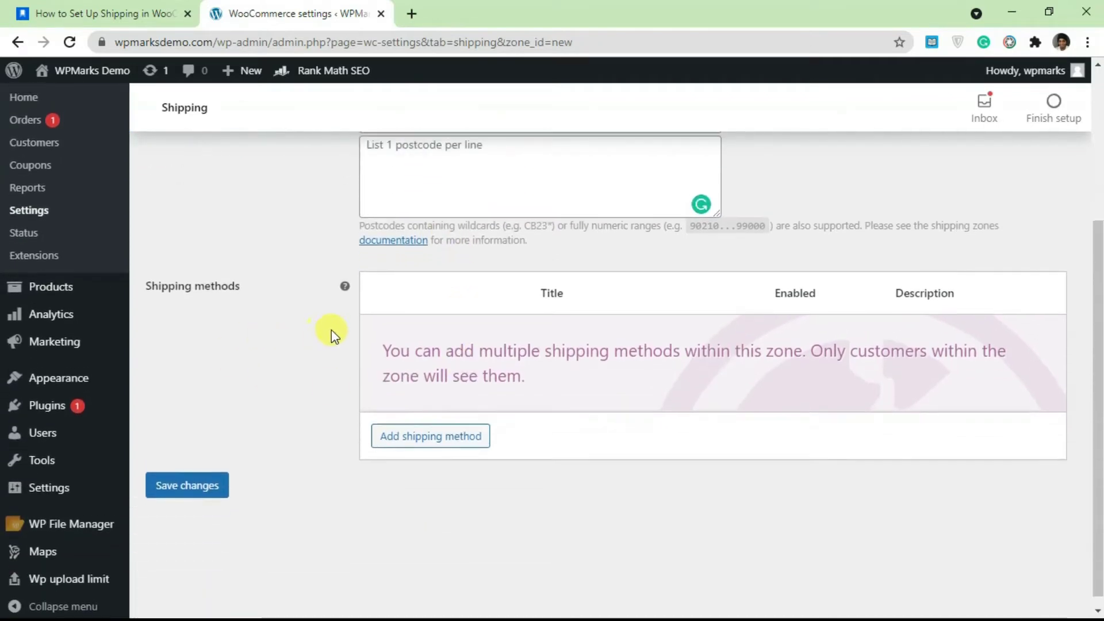
{"action": "scroll", "coordinate": [356, 325], "scroll_direction": "up", "scroll_amount": 5}
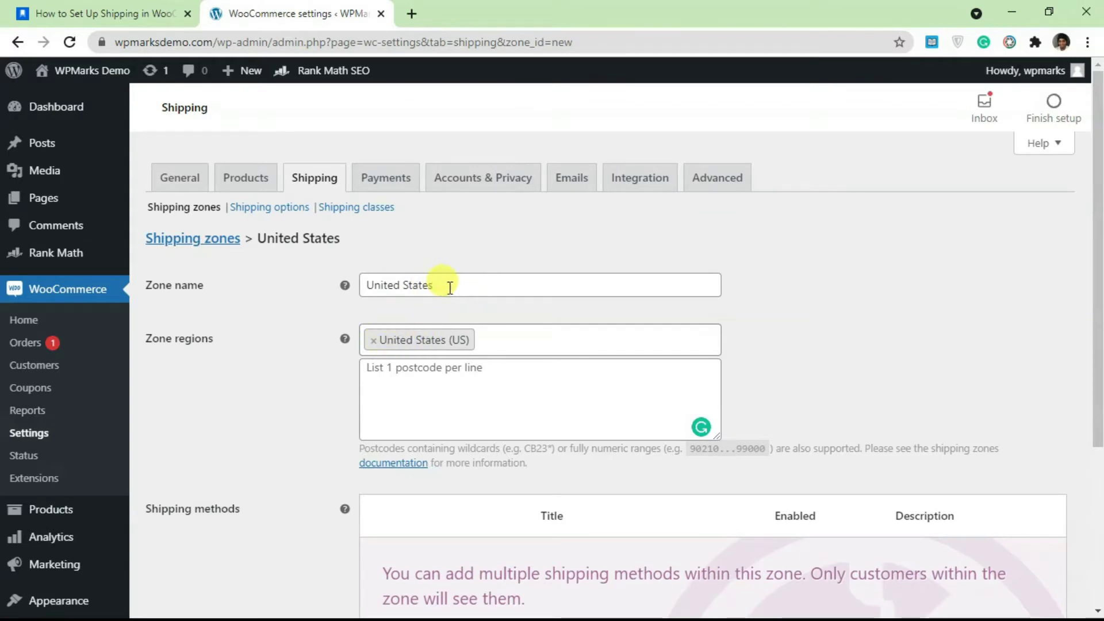
Step: Add the Flat rate shipping method to the United States zone
{"action": "scroll", "coordinate": [347, 372], "scroll_direction": "down", "scroll_amount": 3}
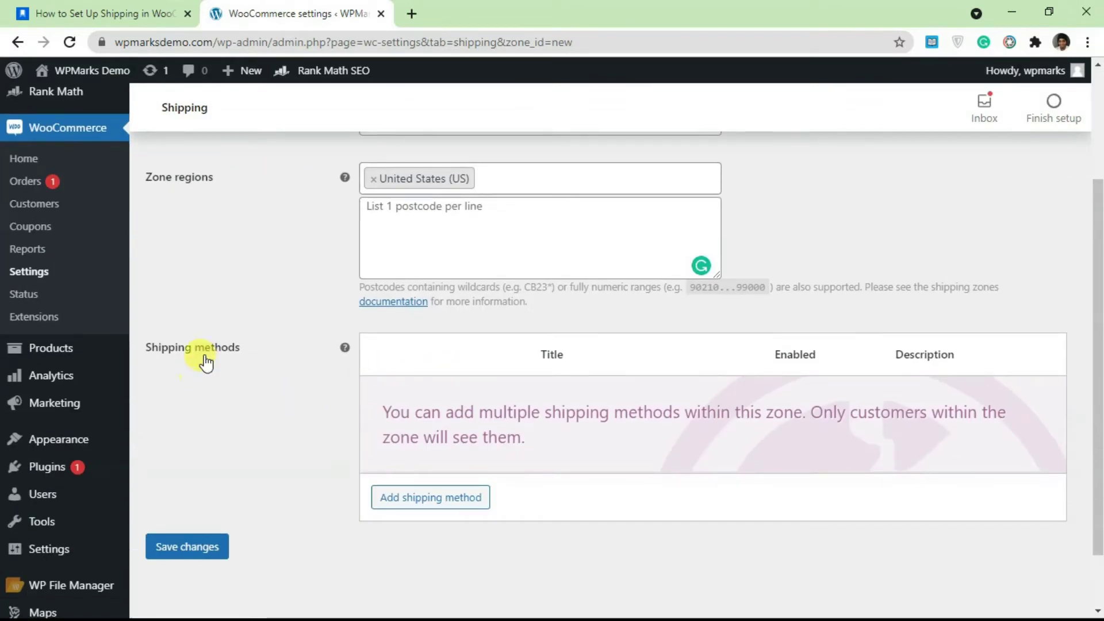
{"action": "scroll", "coordinate": [337, 461], "scroll_direction": "down", "scroll_amount": 2}
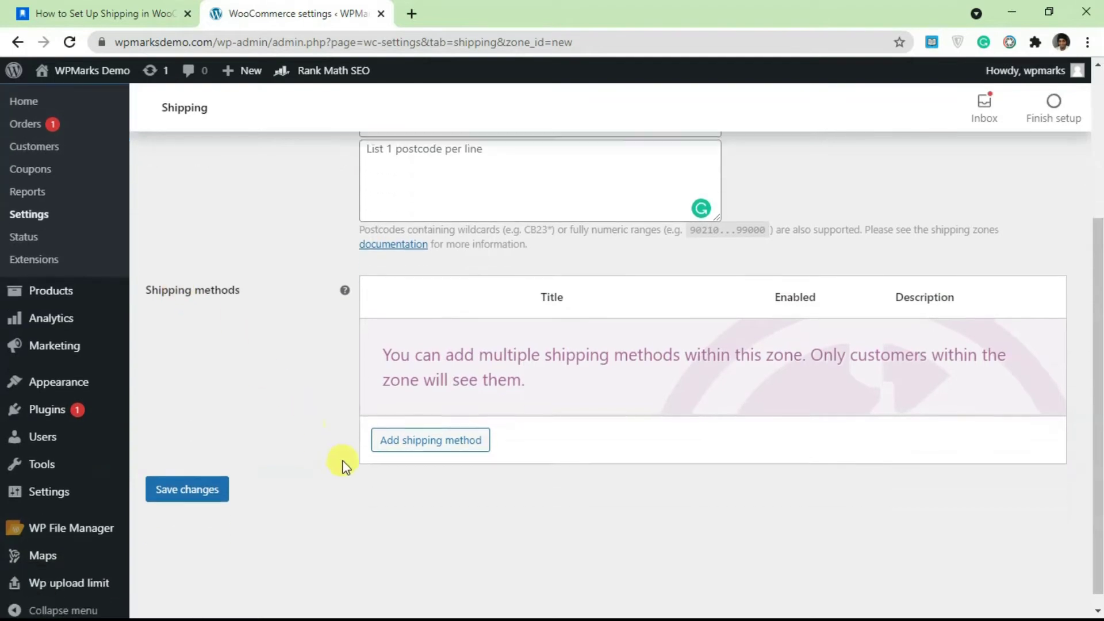
{"action": "left_click", "coordinate": [415, 427]}
{"action": "left_click", "coordinate": [404, 348]}
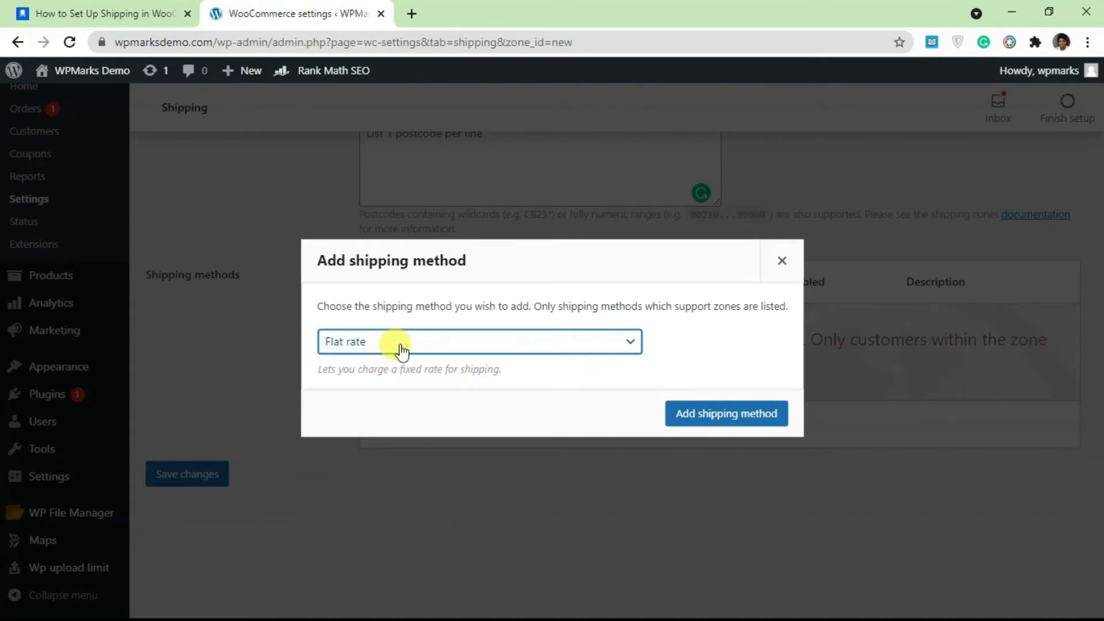
{"action": "left_click", "coordinate": [726, 411]}
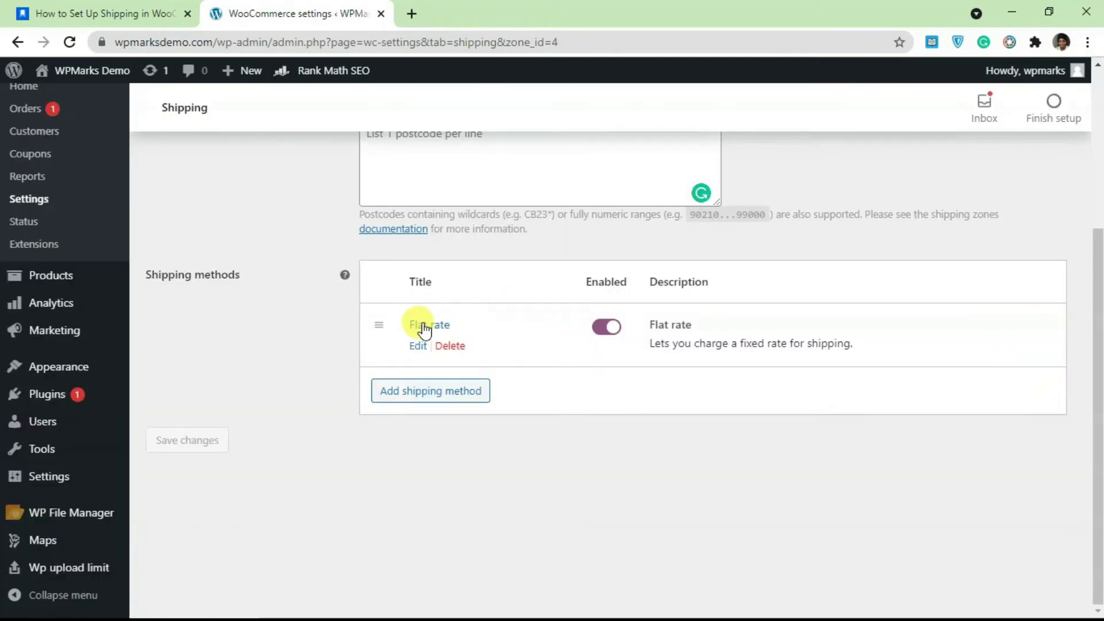
Step: Open the Flat rate method's settings, check its method title and set the tax status to None
{"action": "left_click", "coordinate": [419, 343]}
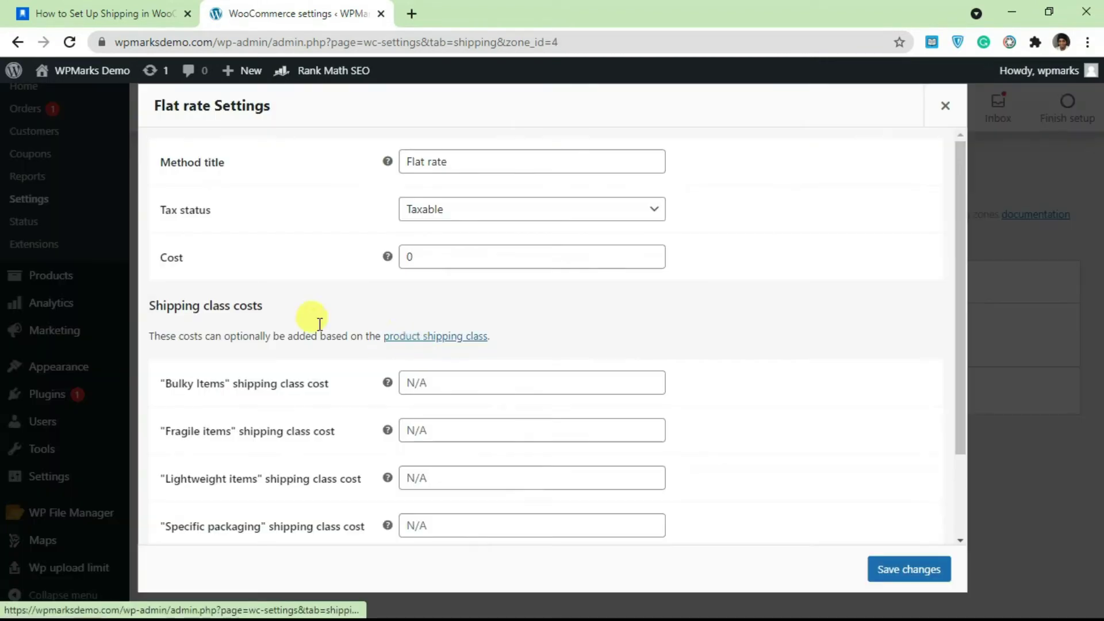
{"action": "left_click", "coordinate": [426, 161]}
{"action": "double_click", "coordinate": [426, 161]}
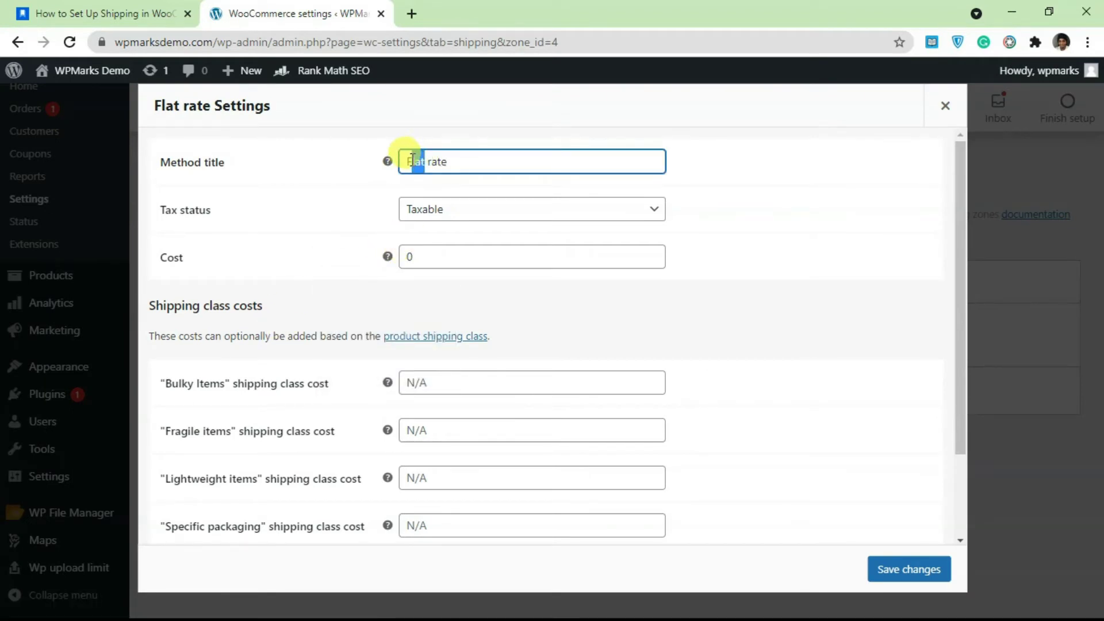
{"action": "left_click", "coordinate": [437, 162]}
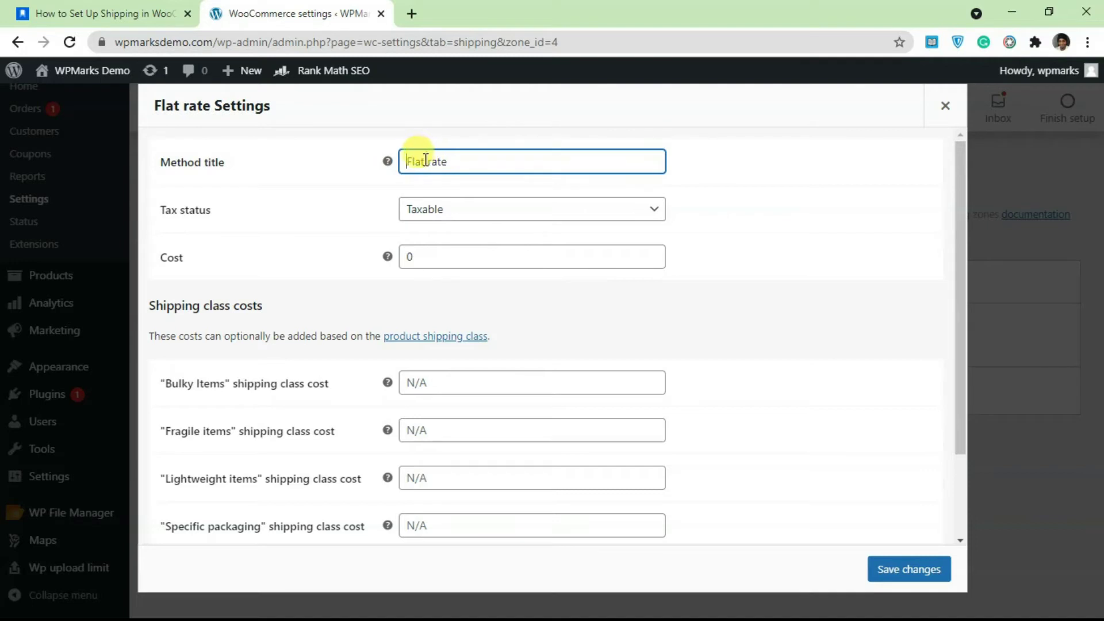
{"action": "key", "text": "Home"}
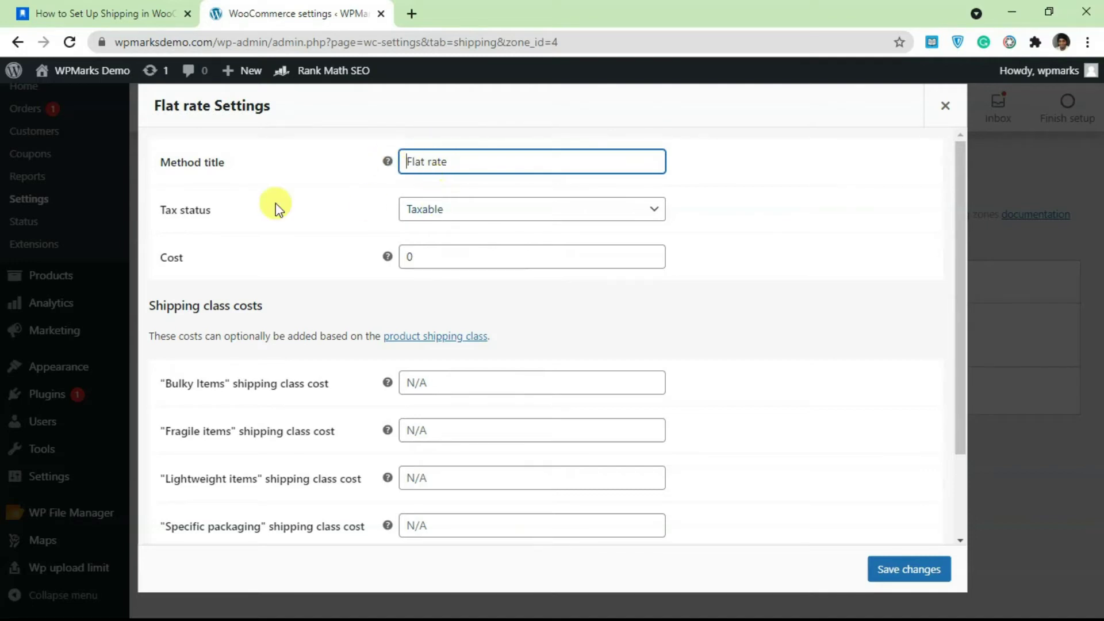
{"action": "left_click", "coordinate": [429, 212]}
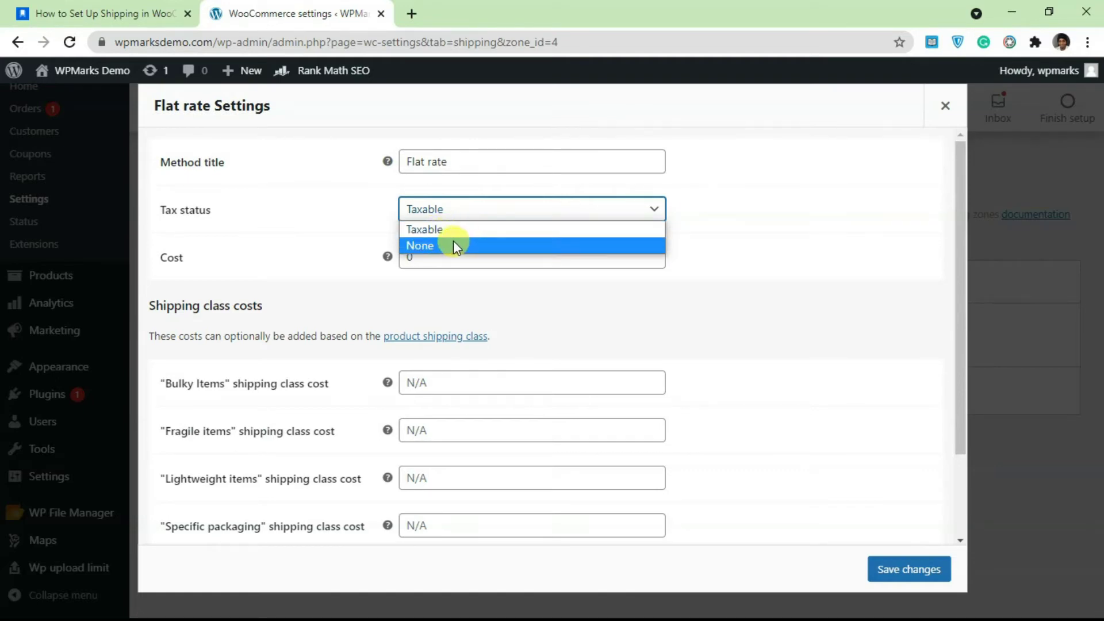
{"action": "left_click", "coordinate": [437, 246]}
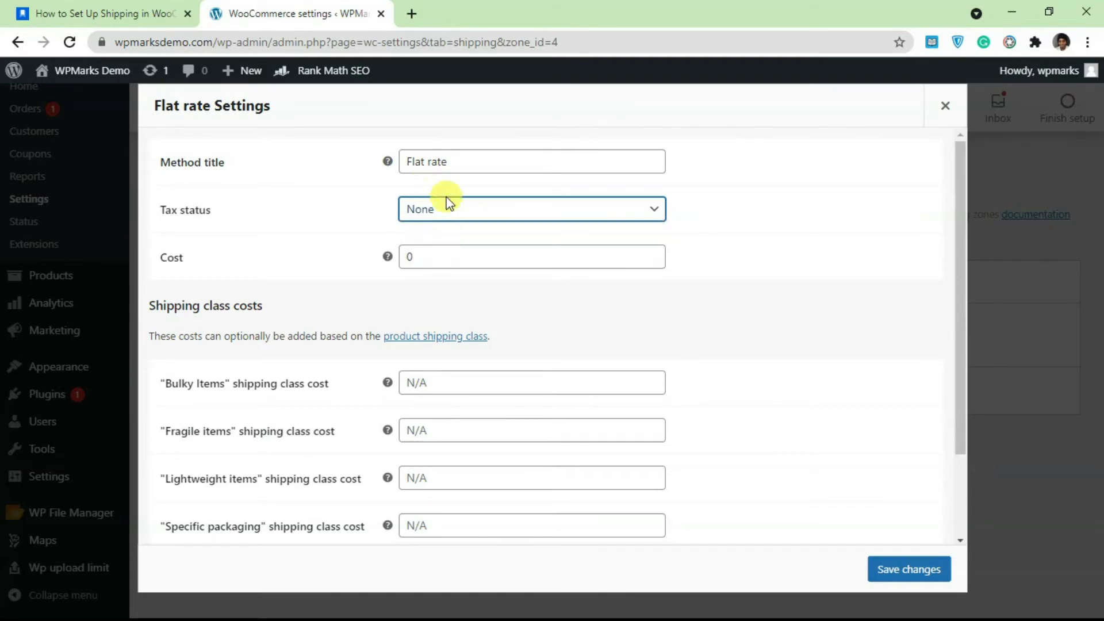
Step: Set the Flat rate method's cost to 50
{"action": "double_click", "coordinate": [448, 256]}
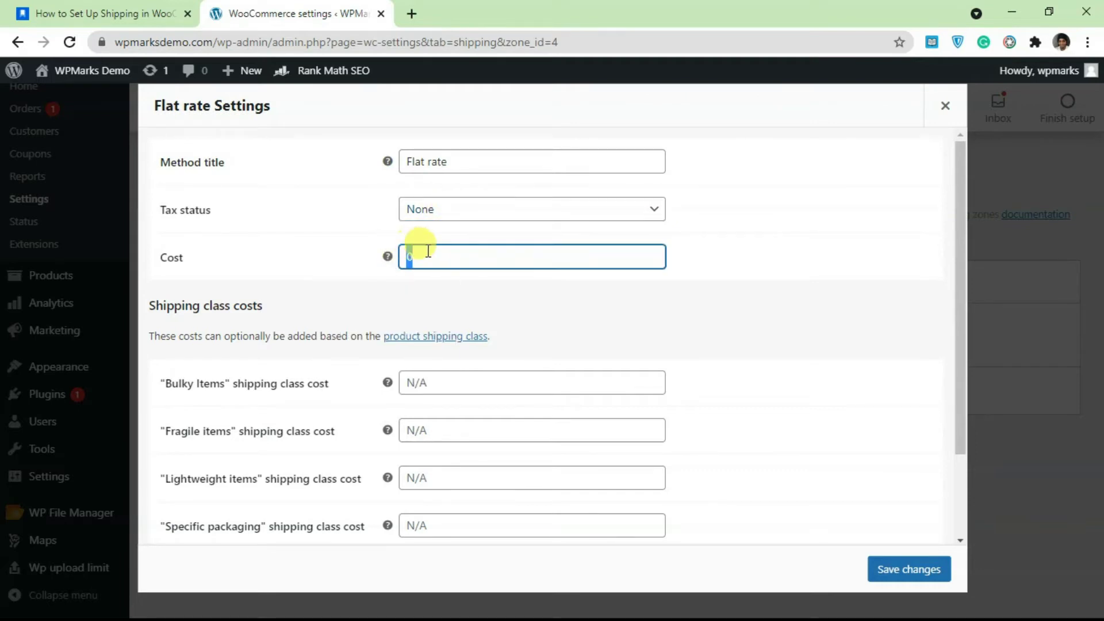
{"action": "type", "text": "5"}
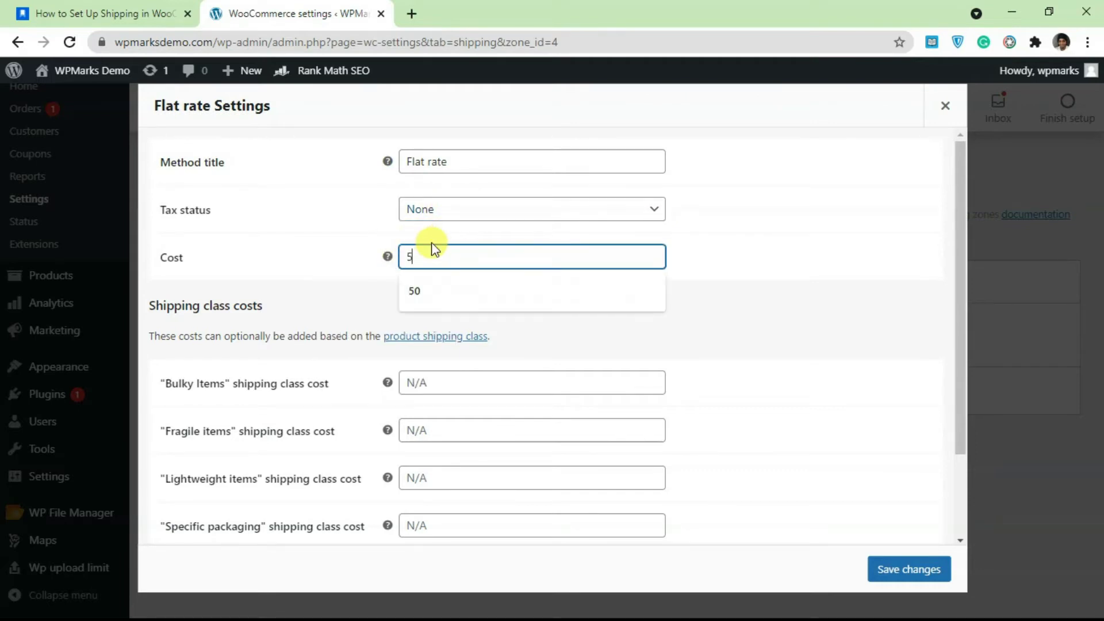
{"action": "type", "text": "0"}
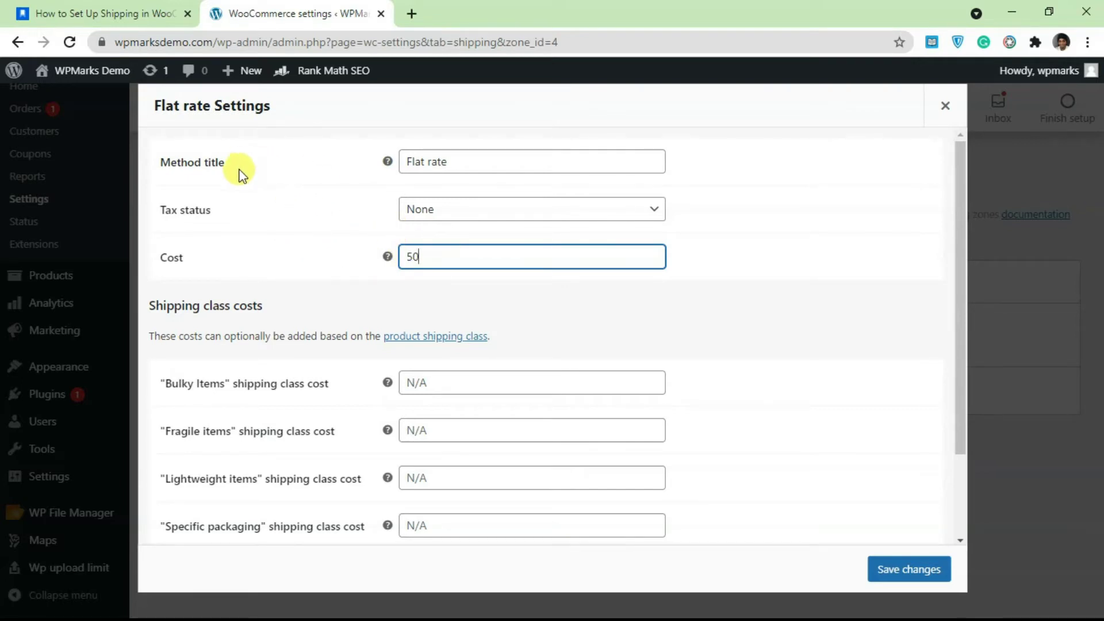
{"action": "left_click_drag", "start_coordinate": [418, 255], "coordinate": [409, 254]}
{"action": "left_click", "coordinate": [410, 254]}
Step: Replace the Flat rate cost with the per-item formula 10 * [qty] and review its two parts
{"action": "mouse_move", "coordinate": [387, 256]}
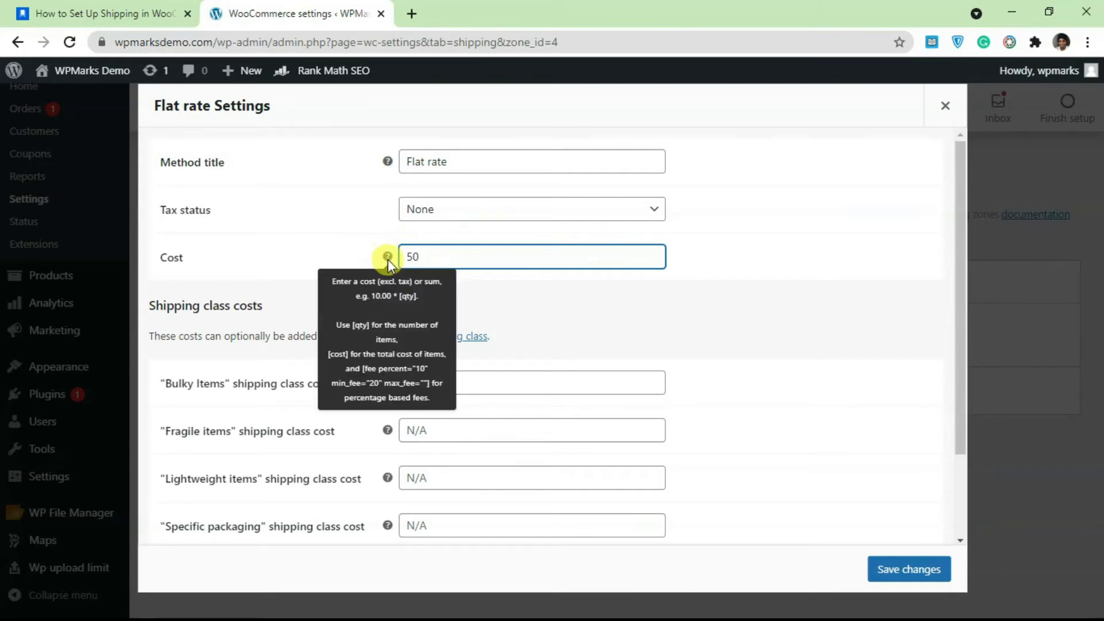
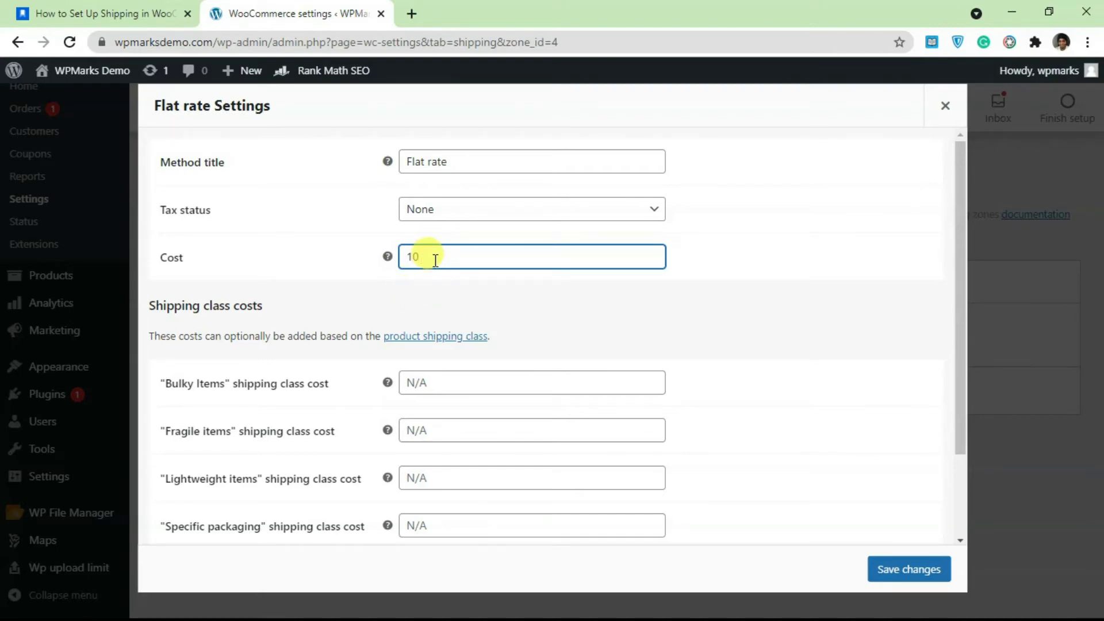
{"action": "type", "text": "[qty"}
{"action": "left_click", "coordinate": [446, 287]}
{"action": "left_click_drag", "start_coordinate": [454, 257], "coordinate": [434, 257]}
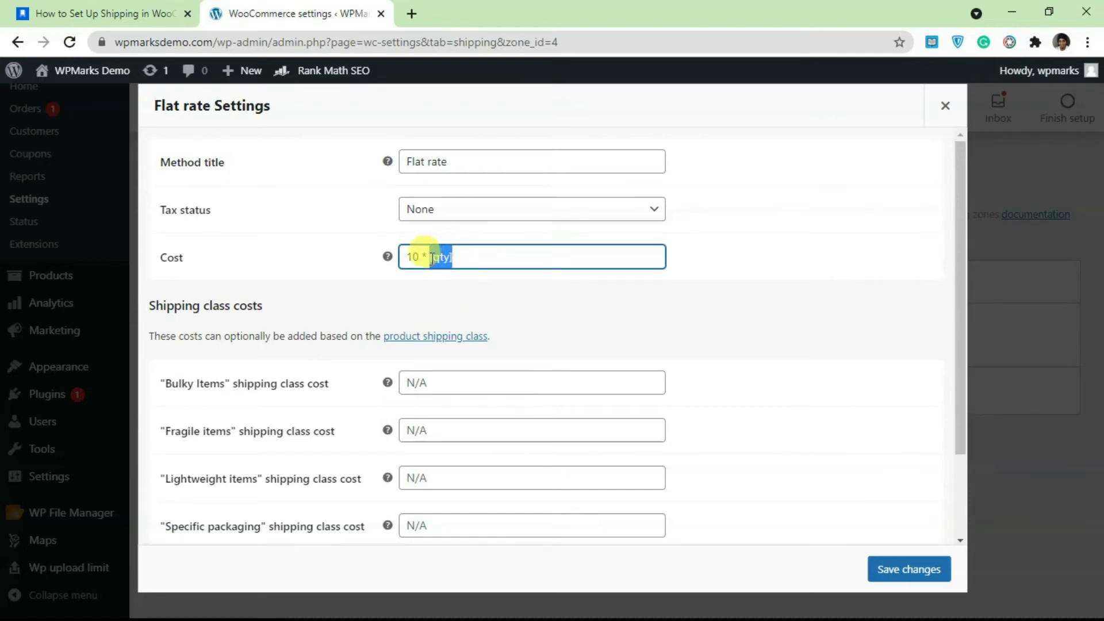
{"action": "left_click_drag", "start_coordinate": [421, 257], "coordinate": [387, 254]}
{"action": "left_click_drag", "start_coordinate": [453, 257], "coordinate": [429, 257]}
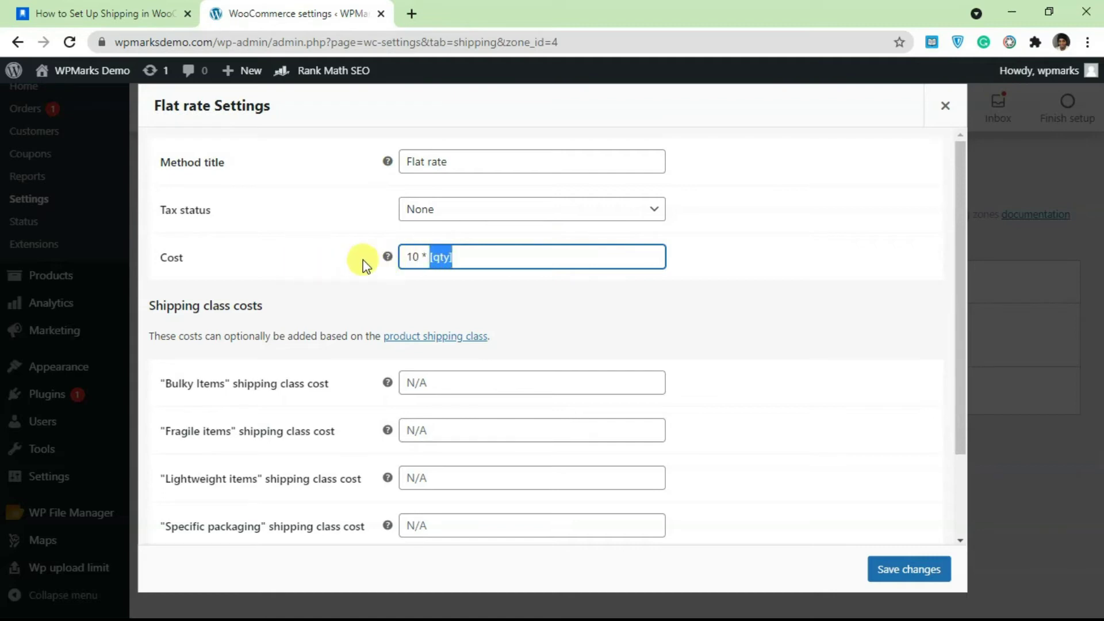
{"action": "mouse_move", "coordinate": [391, 258]}
{"action": "left_click", "coordinate": [393, 265]}
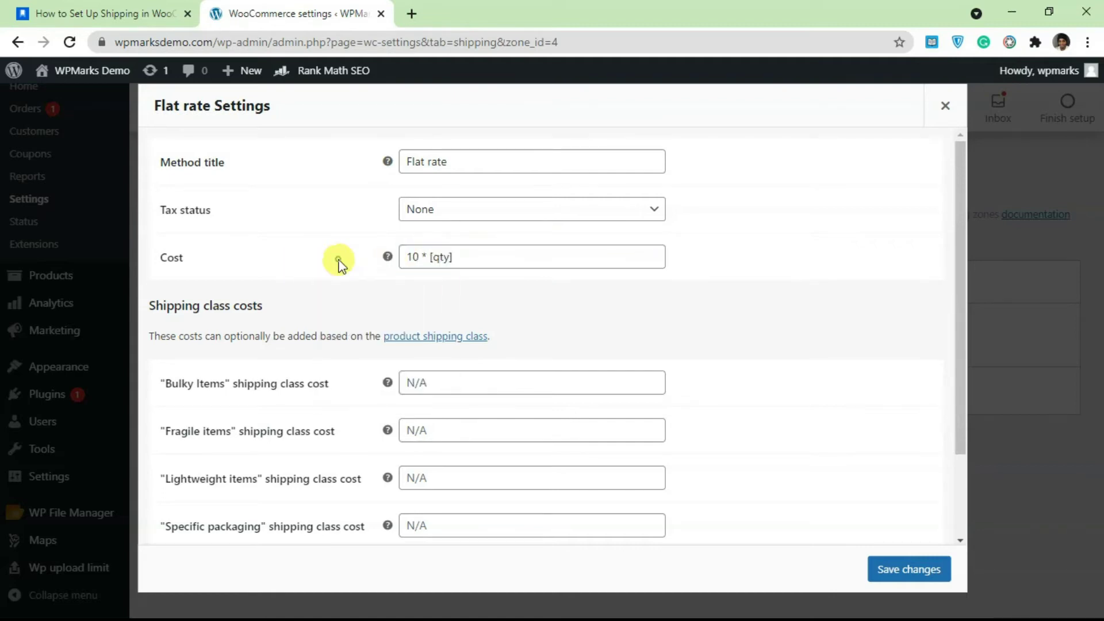
Step: Try the Flat rate cost as a plain 10 without the quantity part, and restore the formula 10 * [qty]
{"action": "left_click_drag", "start_coordinate": [422, 256], "coordinate": [463, 254]}
{"action": "key", "text": "BackSpace"}
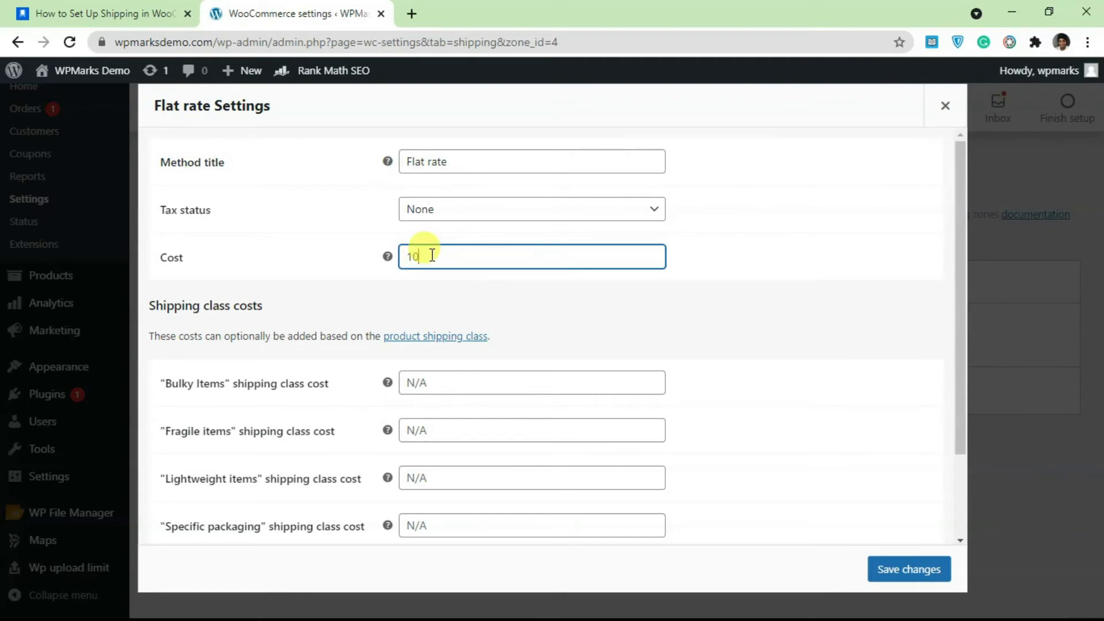
{"action": "left_click_drag", "start_coordinate": [426, 256], "coordinate": [387, 254]}
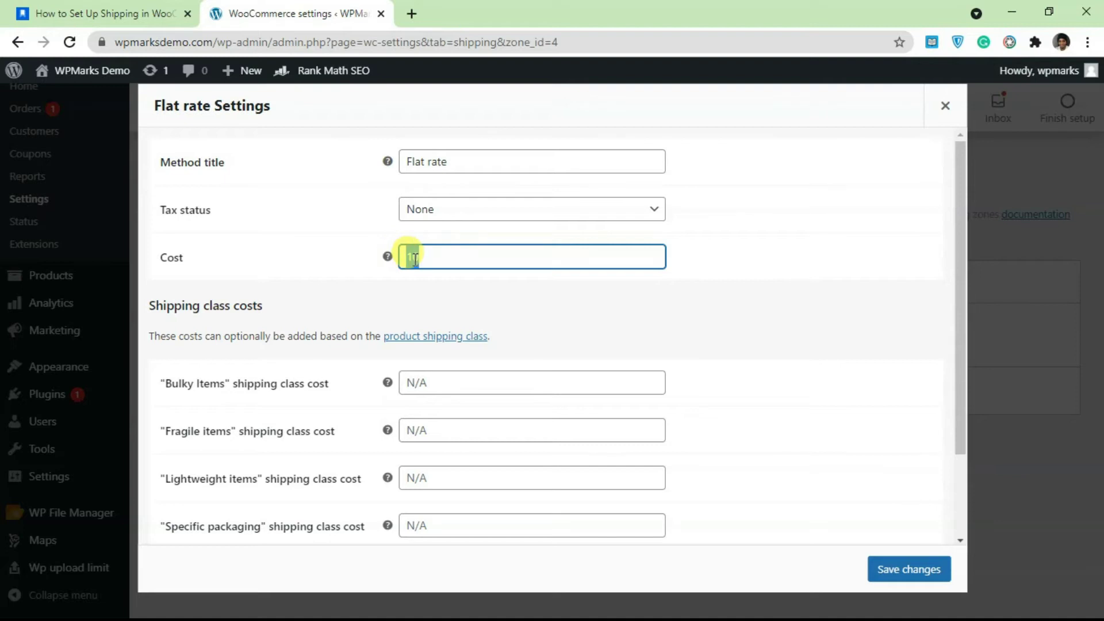
{"action": "left_click", "coordinate": [431, 255]}
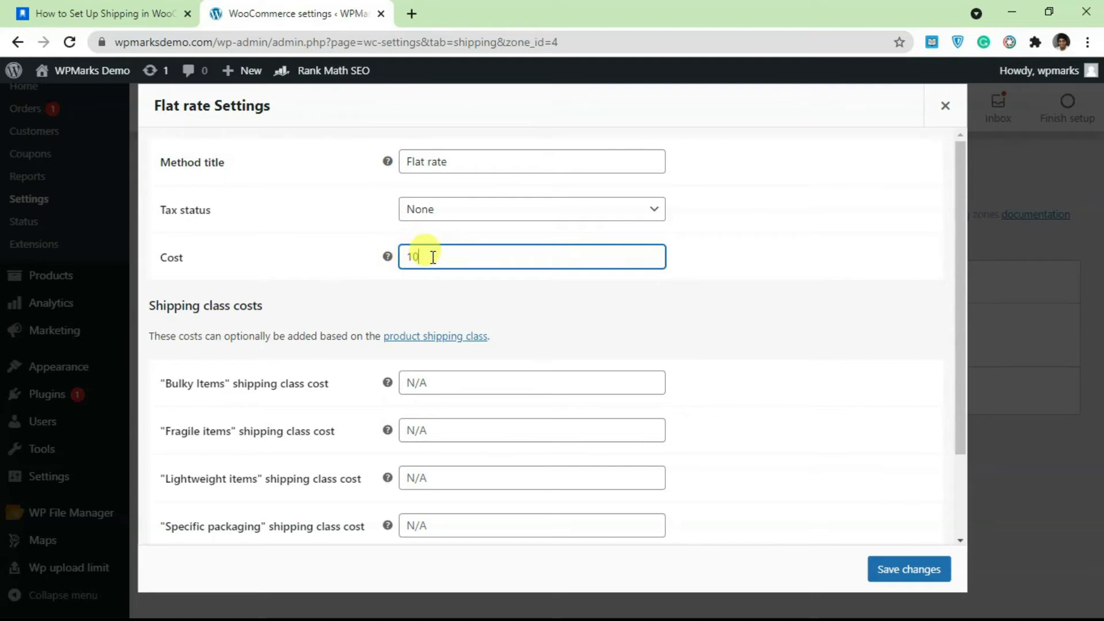
{"action": "key", "text": "ctrl+z"}
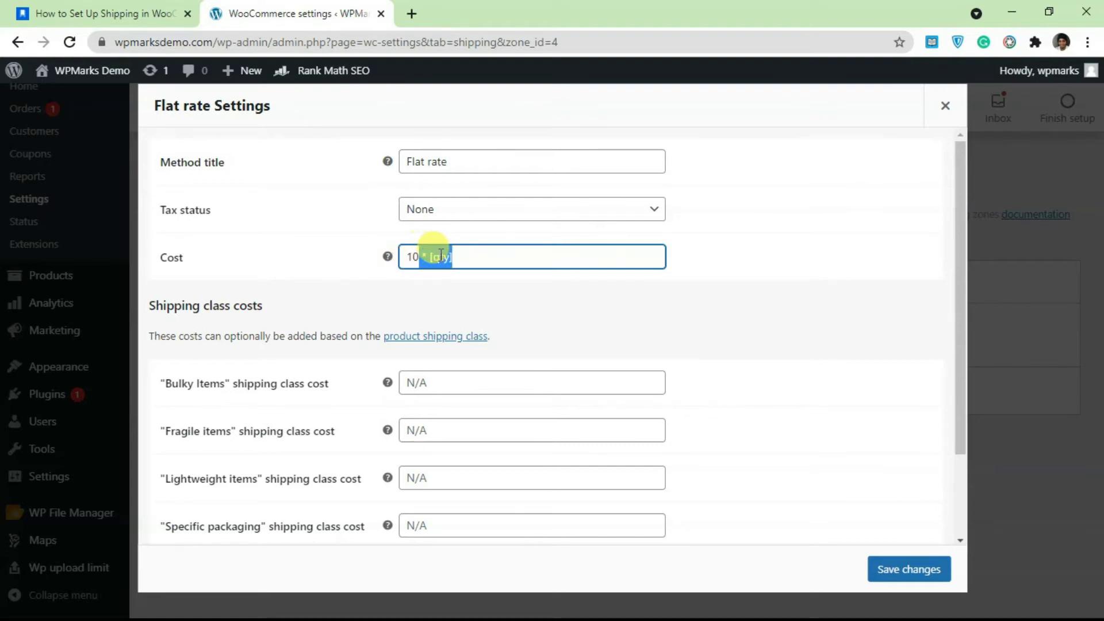
{"action": "left_click", "coordinate": [420, 256]}
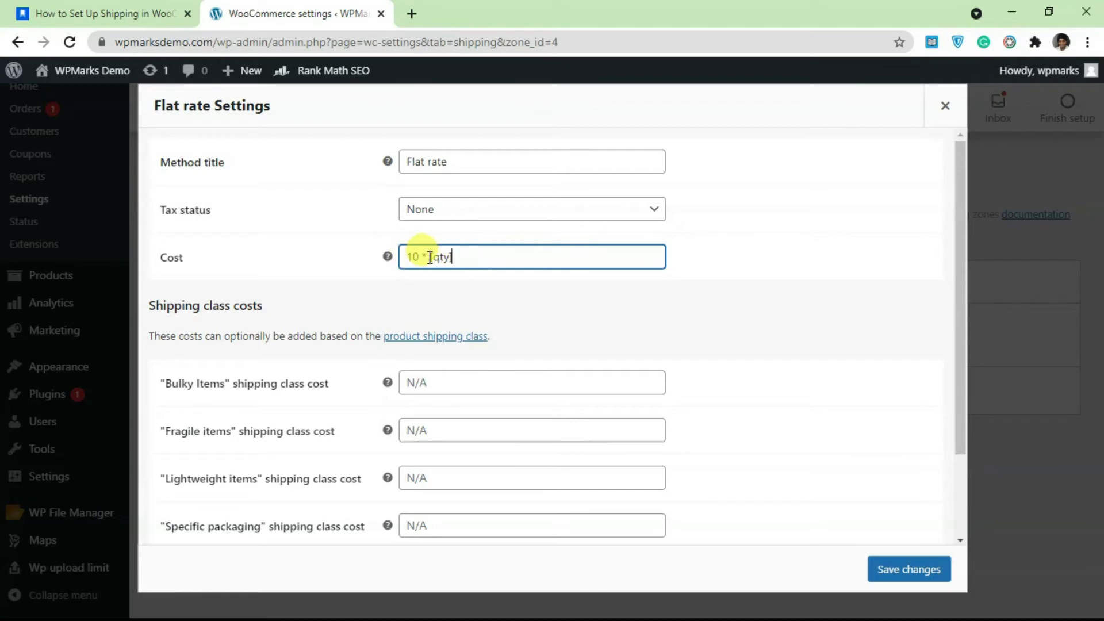
Step: Review the Cost help text and the shipping class cost fields, and save the Flat rate settings
{"action": "mouse_move", "coordinate": [387, 258]}
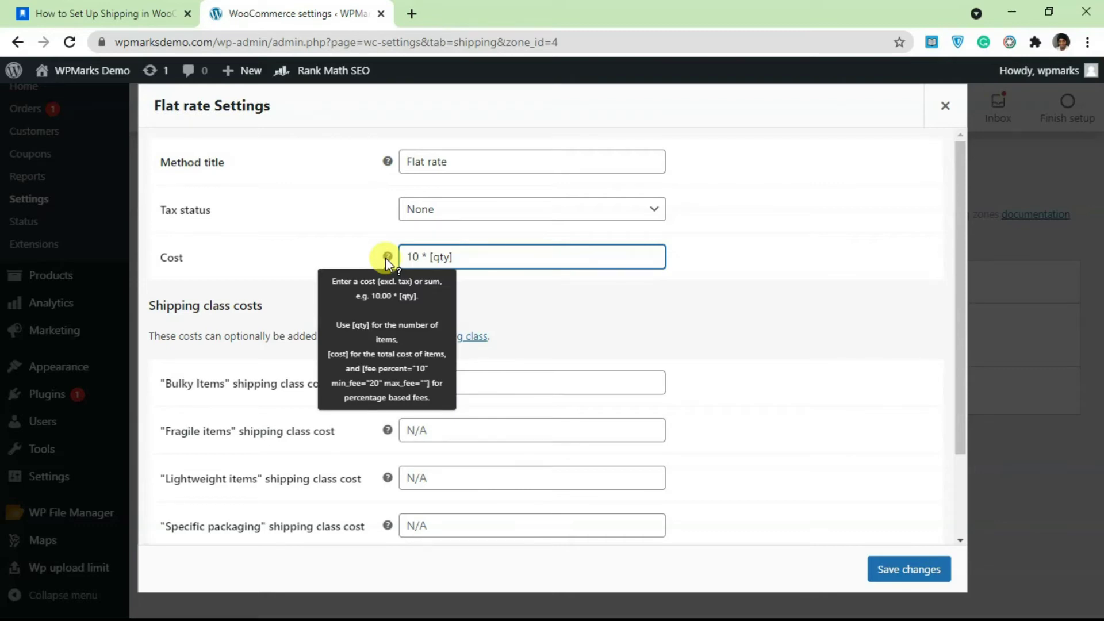
{"action": "left_click", "coordinate": [334, 253]}
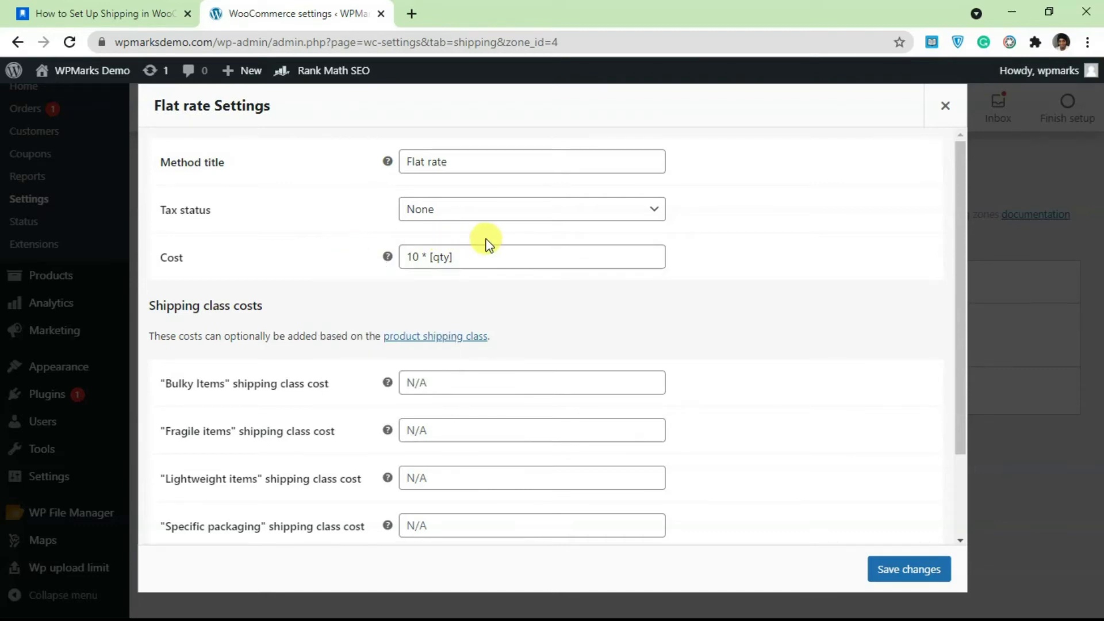
{"action": "scroll", "coordinate": [475, 479], "scroll_direction": "down", "scroll_amount": 2}
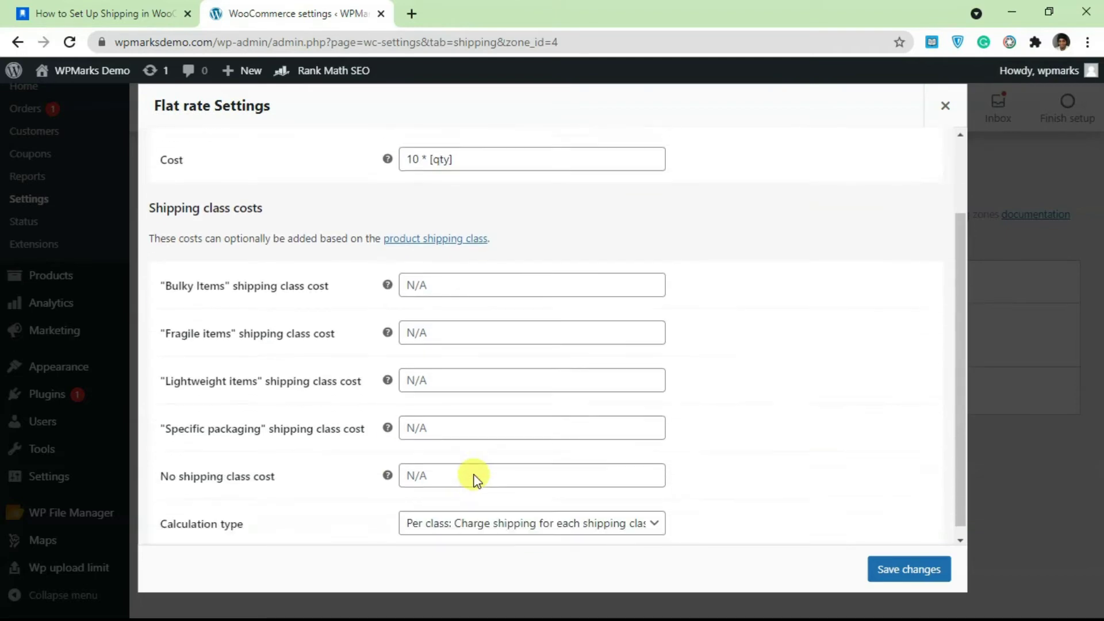
{"action": "scroll", "coordinate": [472, 475], "scroll_direction": "down", "scroll_amount": 1}
{"action": "scroll", "coordinate": [402, 488], "scroll_direction": "up", "scroll_amount": 3}
{"action": "scroll", "coordinate": [374, 426], "scroll_direction": "down", "scroll_amount": 2}
{"action": "scroll", "coordinate": [395, 406], "scroll_direction": "up", "scroll_amount": 2}
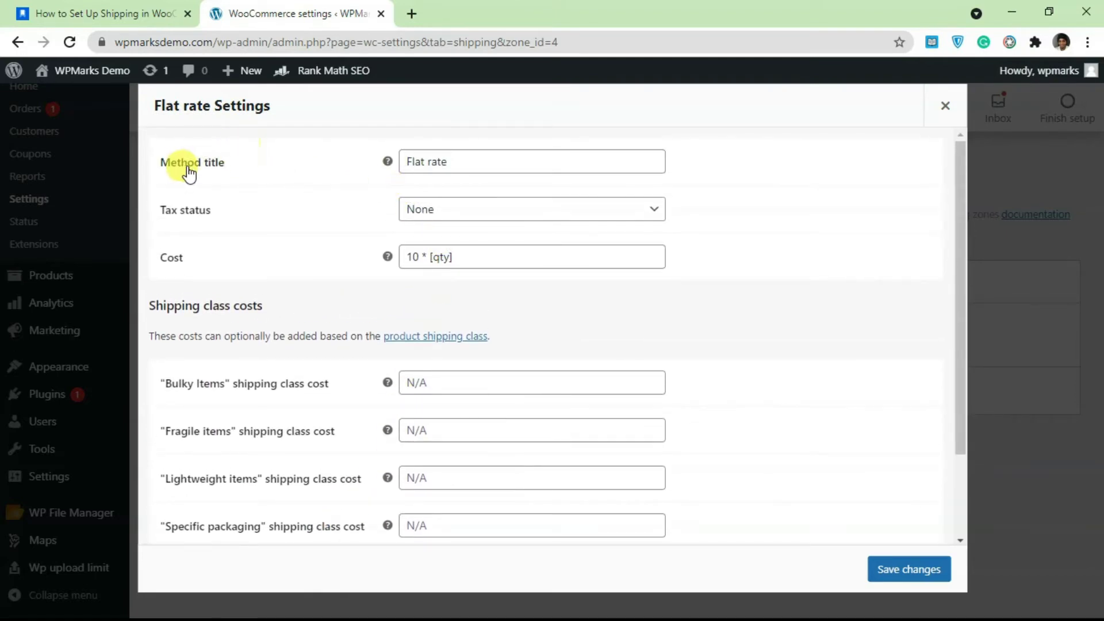
{"action": "left_click", "coordinate": [908, 569]}
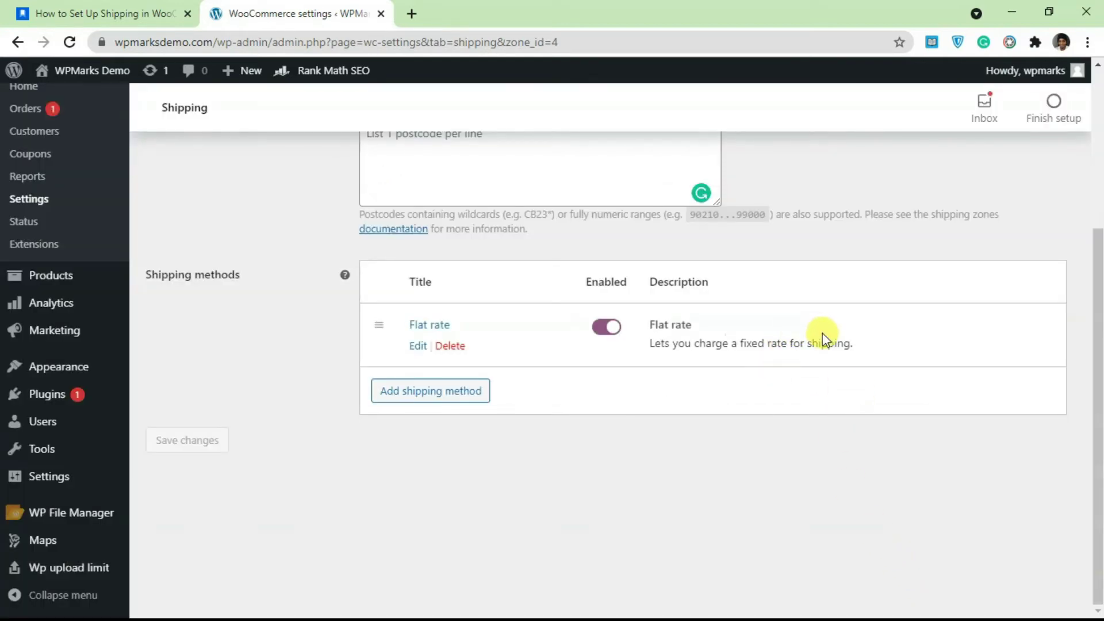
Step: Add the Free shipping method to the United States zone
{"action": "scroll", "coordinate": [525, 377], "scroll_direction": "up", "scroll_amount": 3}
{"action": "left_click", "coordinate": [458, 473]}
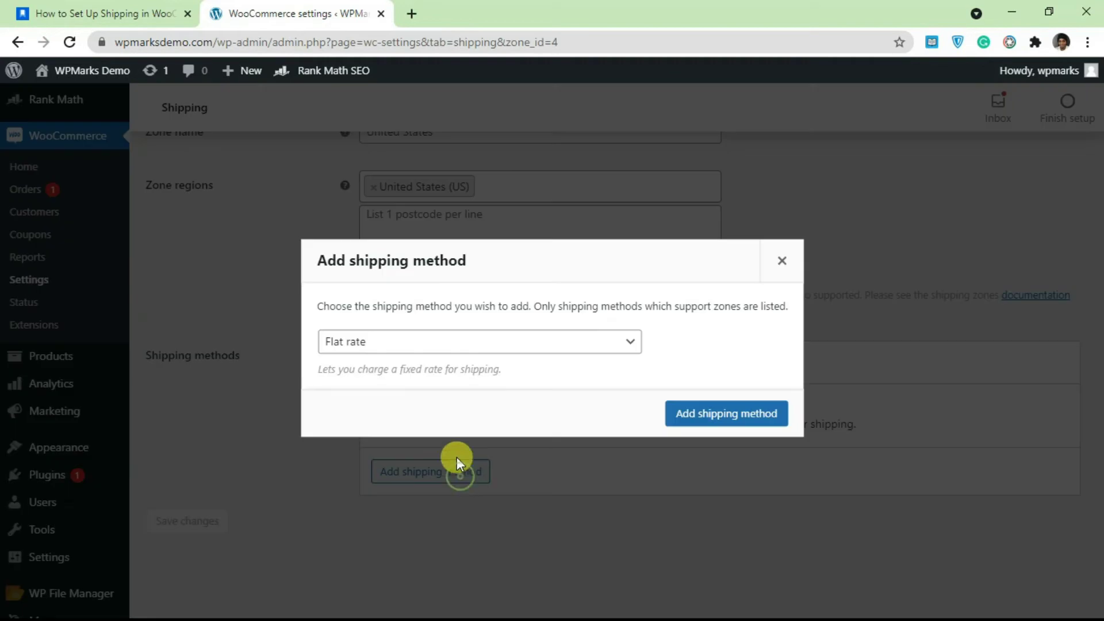
{"action": "left_click", "coordinate": [405, 343]}
{"action": "left_click", "coordinate": [401, 379]}
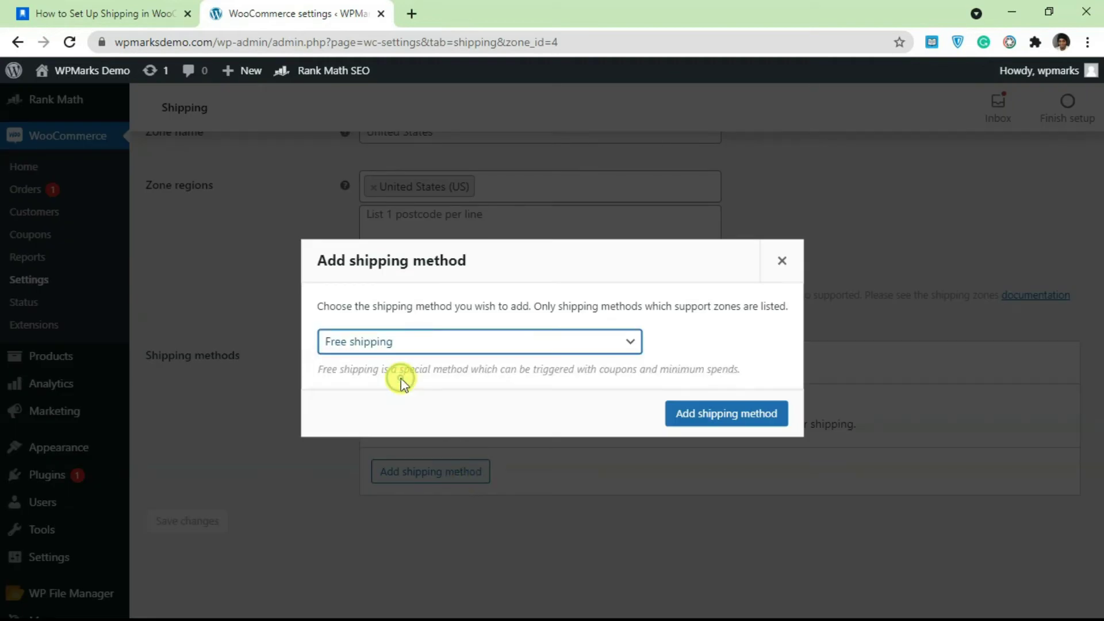
{"action": "left_click", "coordinate": [735, 415]}
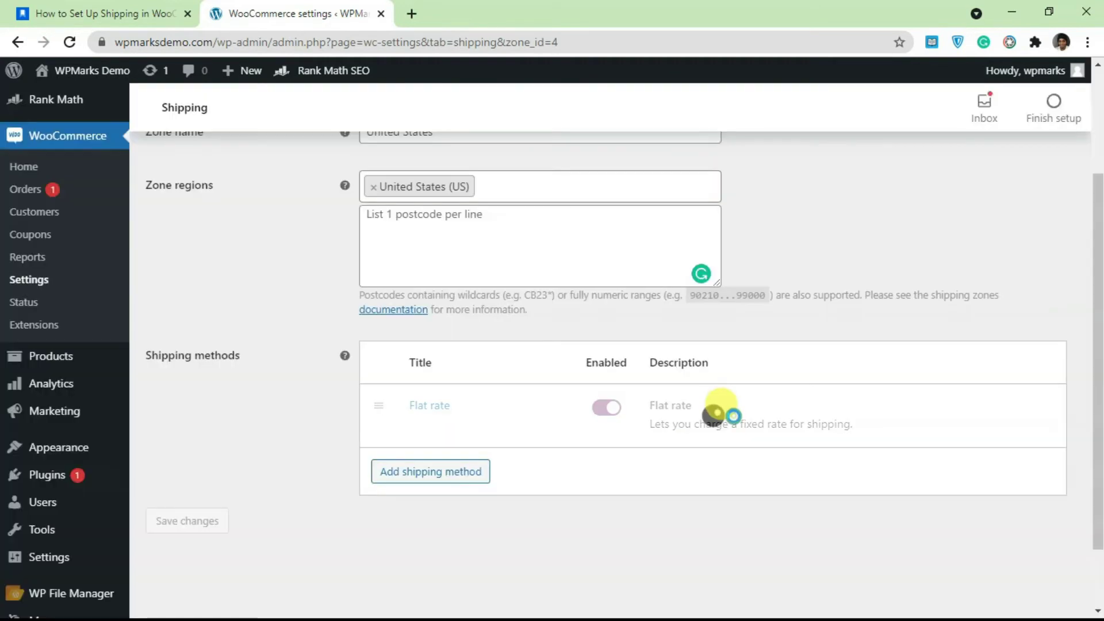
Step: Add the Local pickup method to the United States zone
{"action": "left_click", "coordinate": [420, 538]}
{"action": "left_click", "coordinate": [444, 345]}
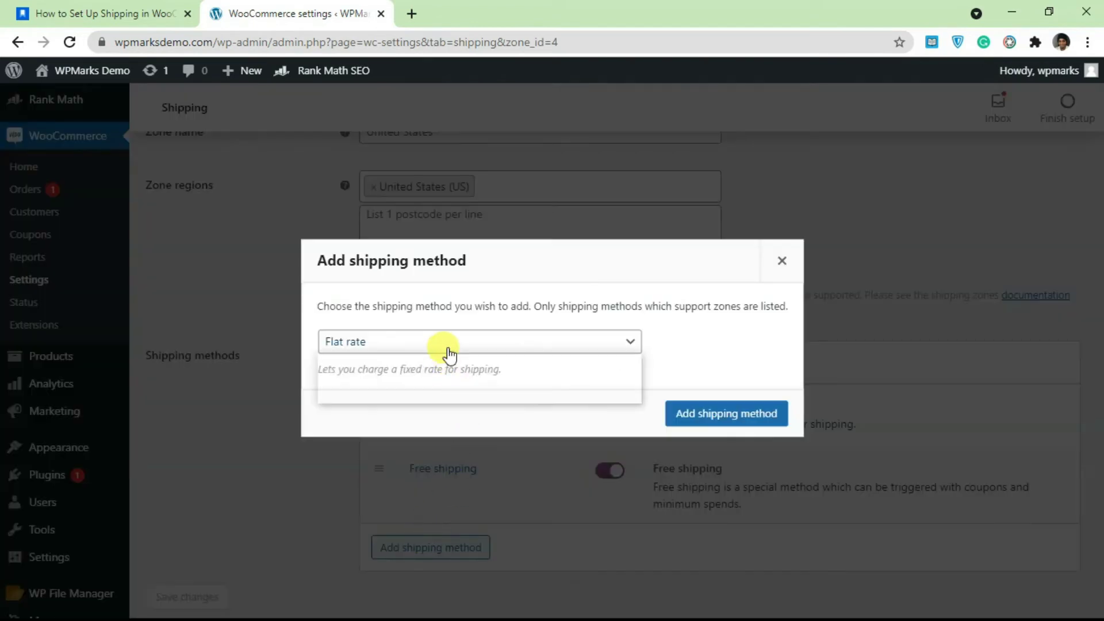
{"action": "left_click", "coordinate": [431, 394]}
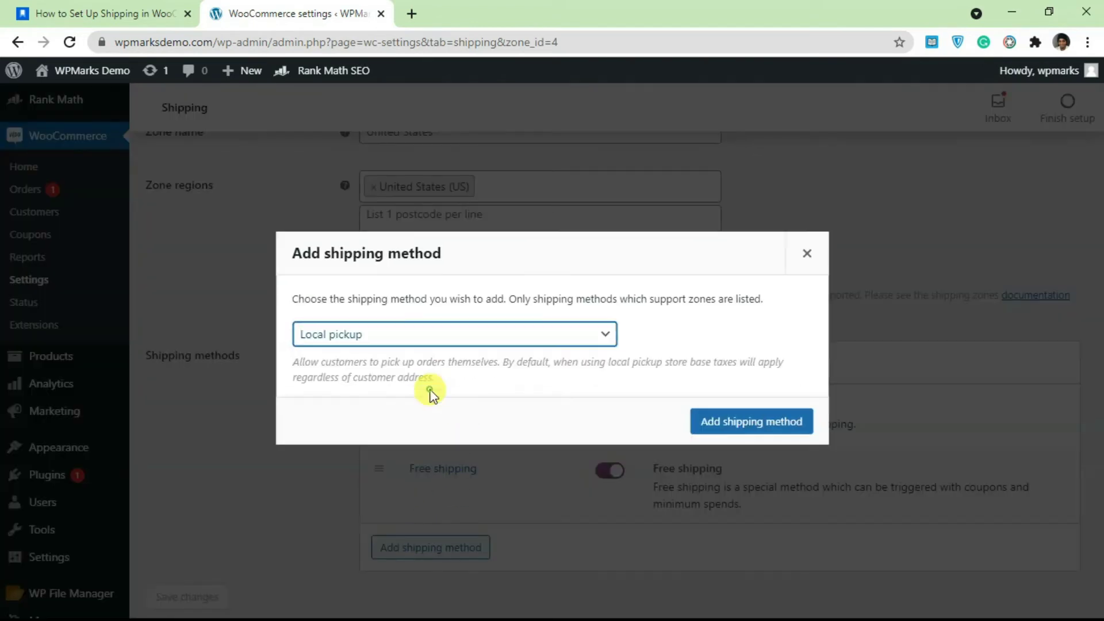
{"action": "left_click", "coordinate": [743, 411]}
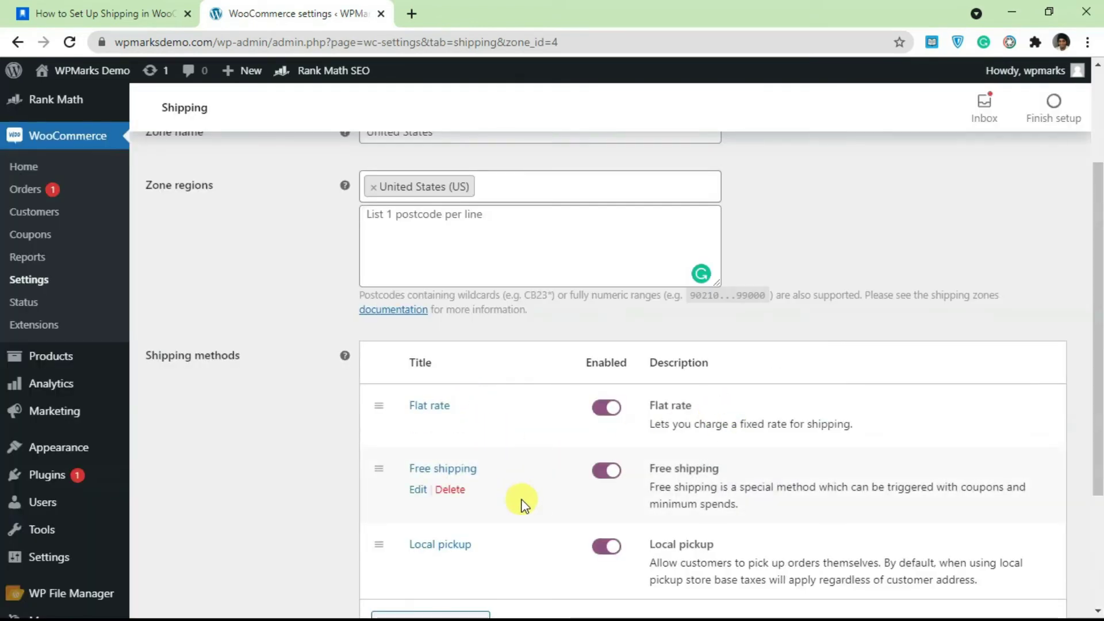
Step: Try requiring "A minimum order amount AND a coupon" with a minimum of 100 for Free shipping, and close its settings without saving
{"action": "scroll", "coordinate": [525, 544], "scroll_direction": "down", "scroll_amount": 2}
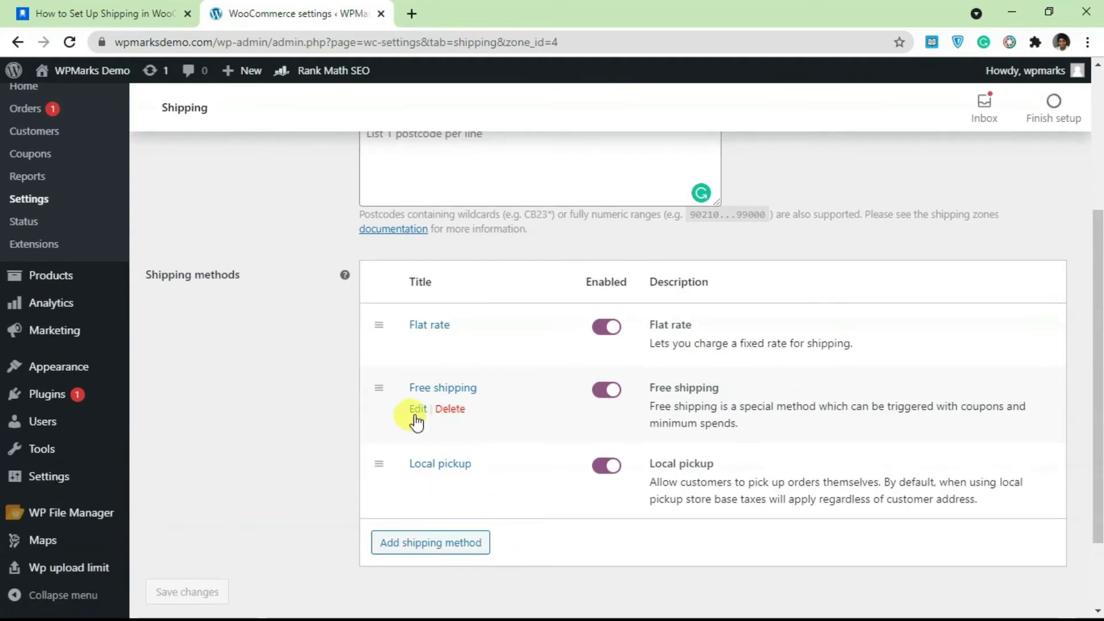
{"action": "left_click", "coordinate": [426, 411]}
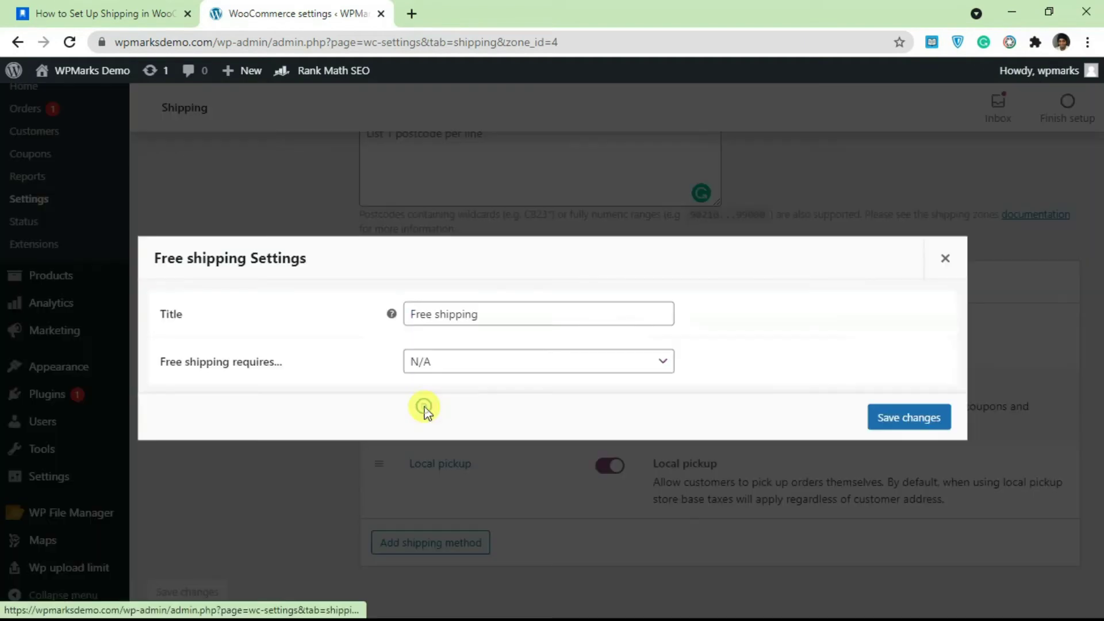
{"action": "left_click", "coordinate": [457, 367]}
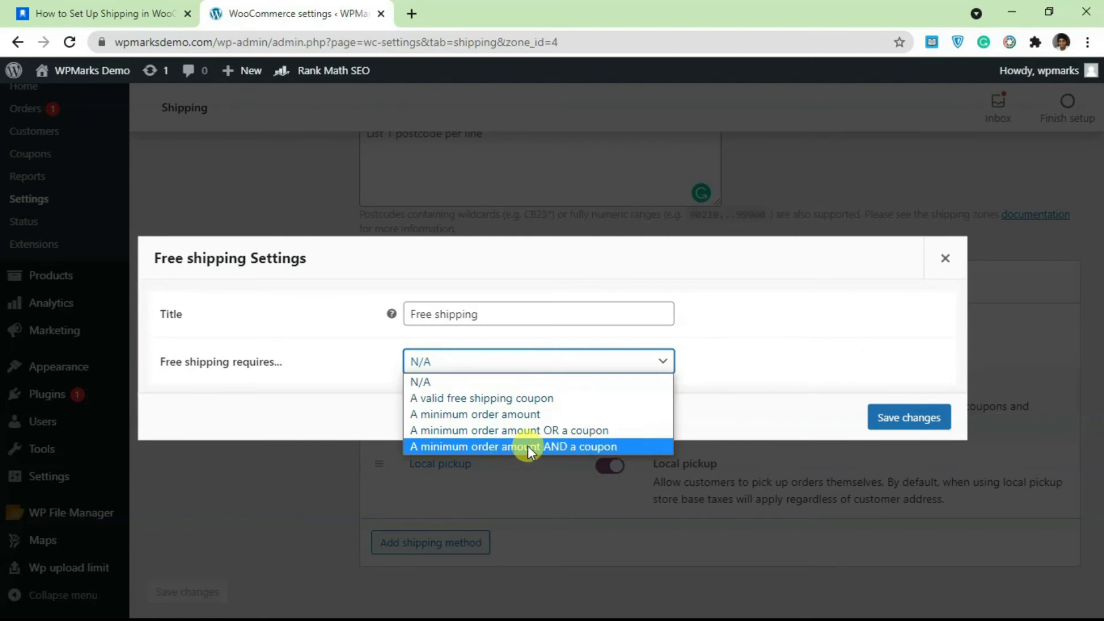
{"action": "left_click", "coordinate": [497, 447]}
{"action": "double_click", "coordinate": [420, 368]}
{"action": "mouse_move", "coordinate": [389, 361]}
{"action": "type", "text": "100"}
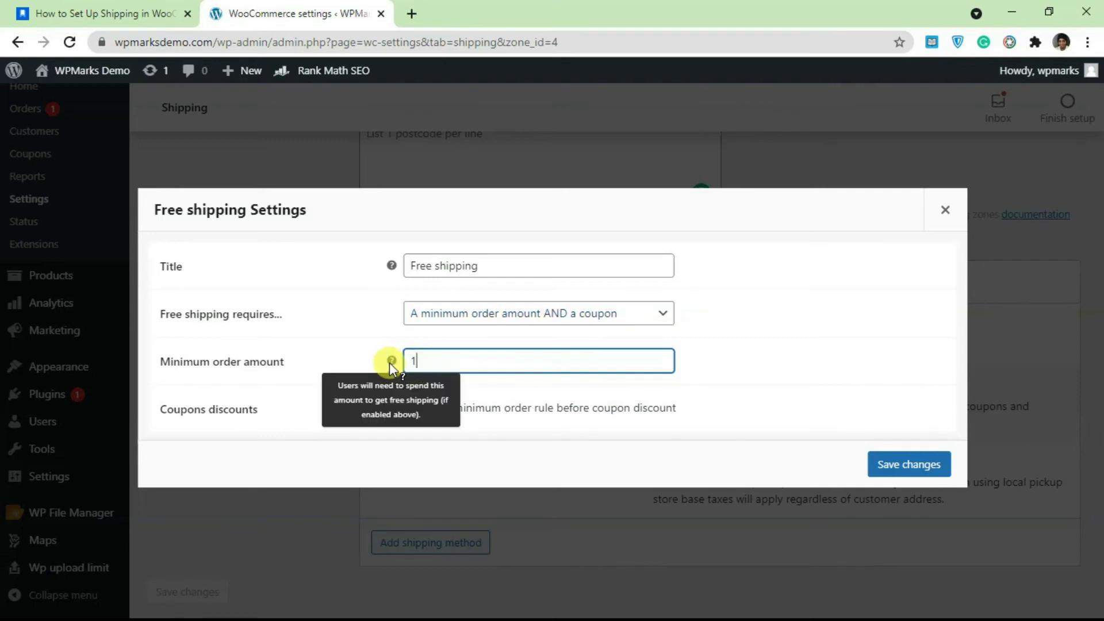
{"action": "double_click", "coordinate": [423, 361]}
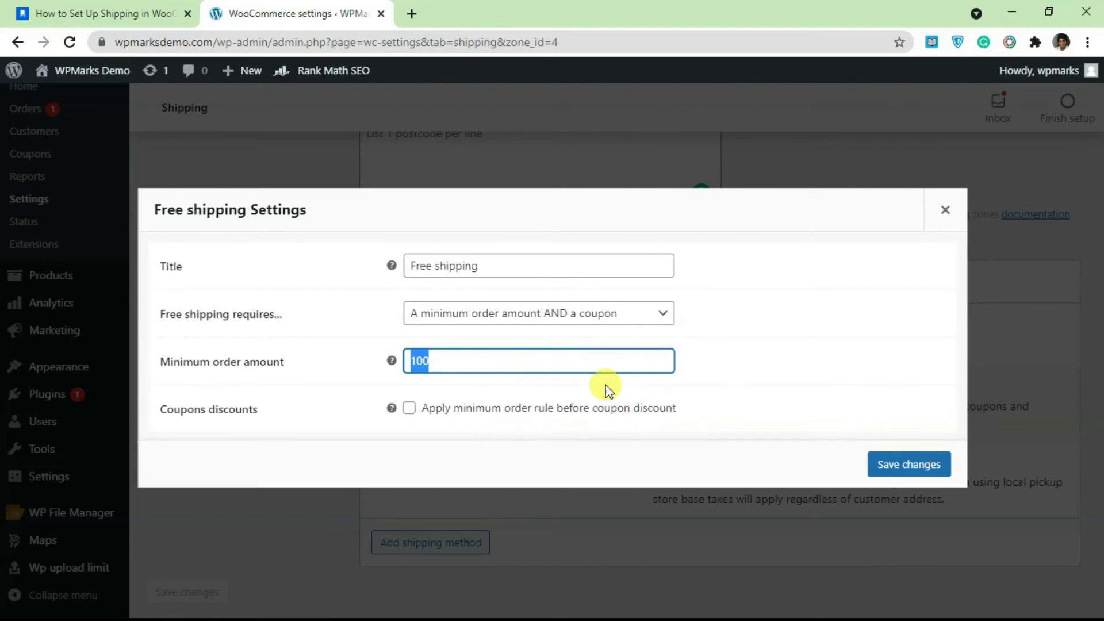
{"action": "left_click", "coordinate": [944, 210]}
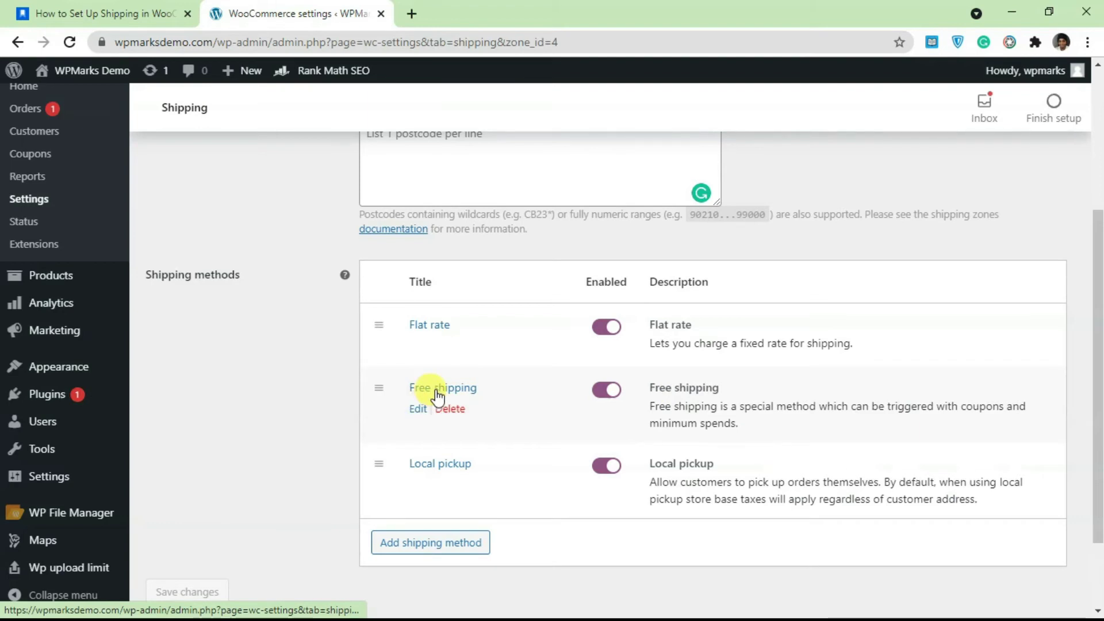
Step: Review the United States zone's name, region and list of shipping methods
{"action": "scroll", "coordinate": [488, 381], "scroll_direction": "down", "scroll_amount": 2}
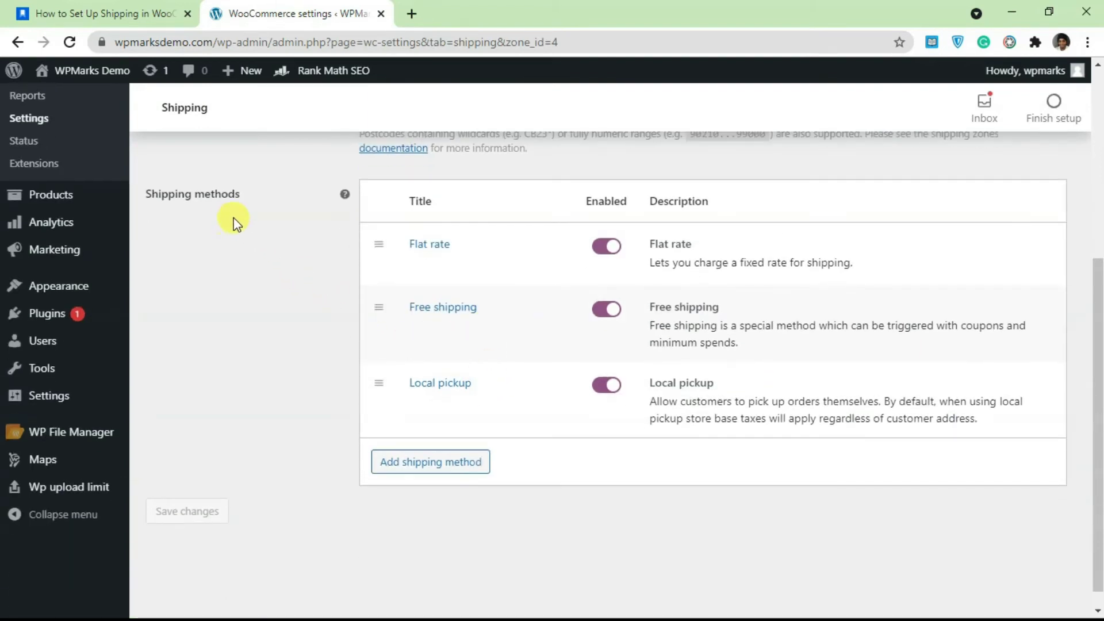
{"action": "scroll", "coordinate": [500, 356], "scroll_direction": "down", "scroll_amount": 1}
{"action": "scroll", "coordinate": [495, 322], "scroll_direction": "up", "scroll_amount": 2}
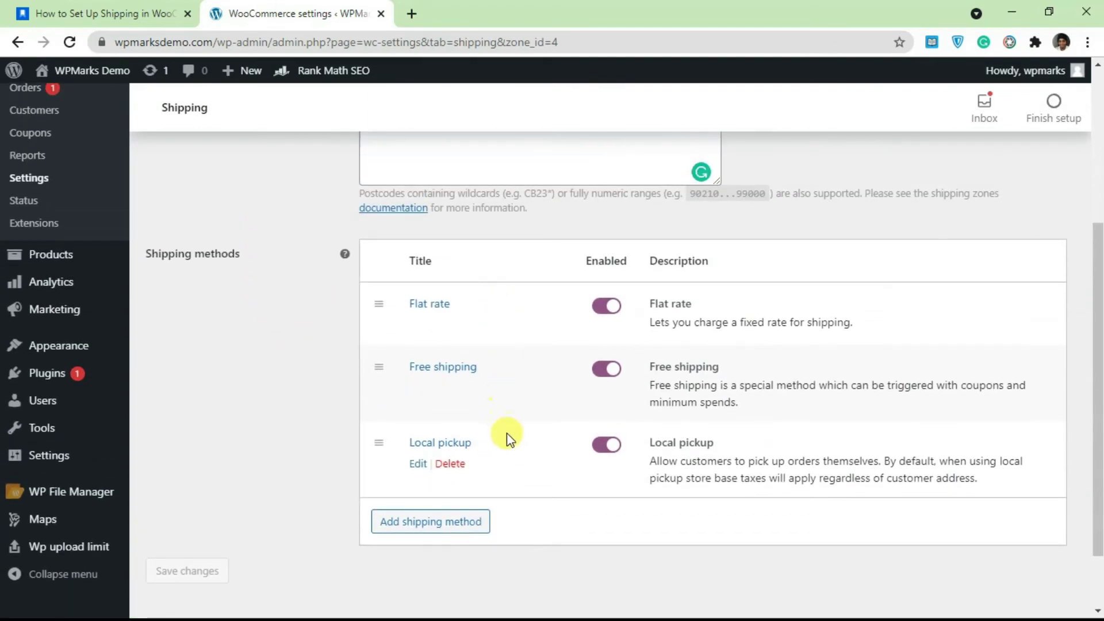
{"action": "scroll", "coordinate": [507, 434], "scroll_direction": "up", "scroll_amount": 5}
{"action": "scroll", "coordinate": [506, 433], "scroll_direction": "down", "scroll_amount": 2}
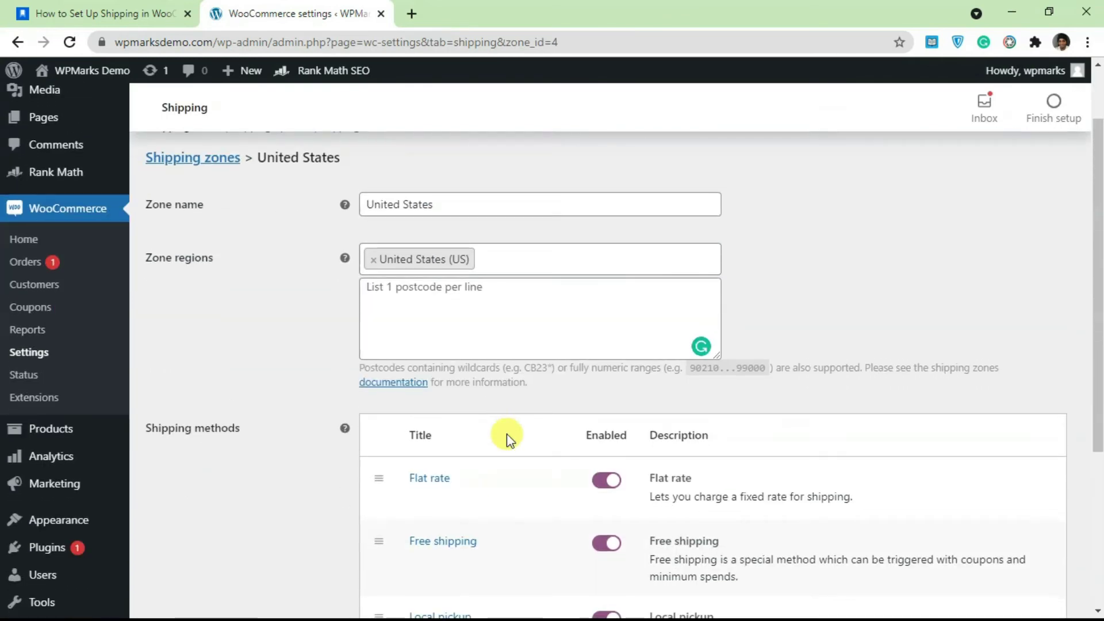
{"action": "scroll", "coordinate": [508, 440], "scroll_direction": "down", "scroll_amount": 2}
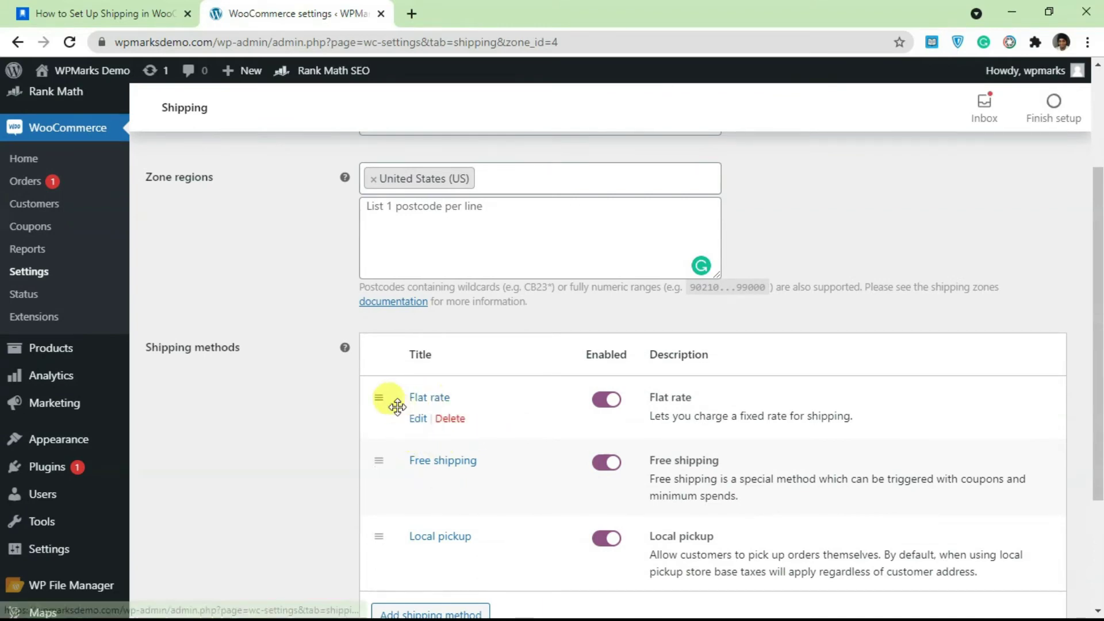
{"action": "scroll", "coordinate": [322, 224], "scroll_direction": "up", "scroll_amount": 4}
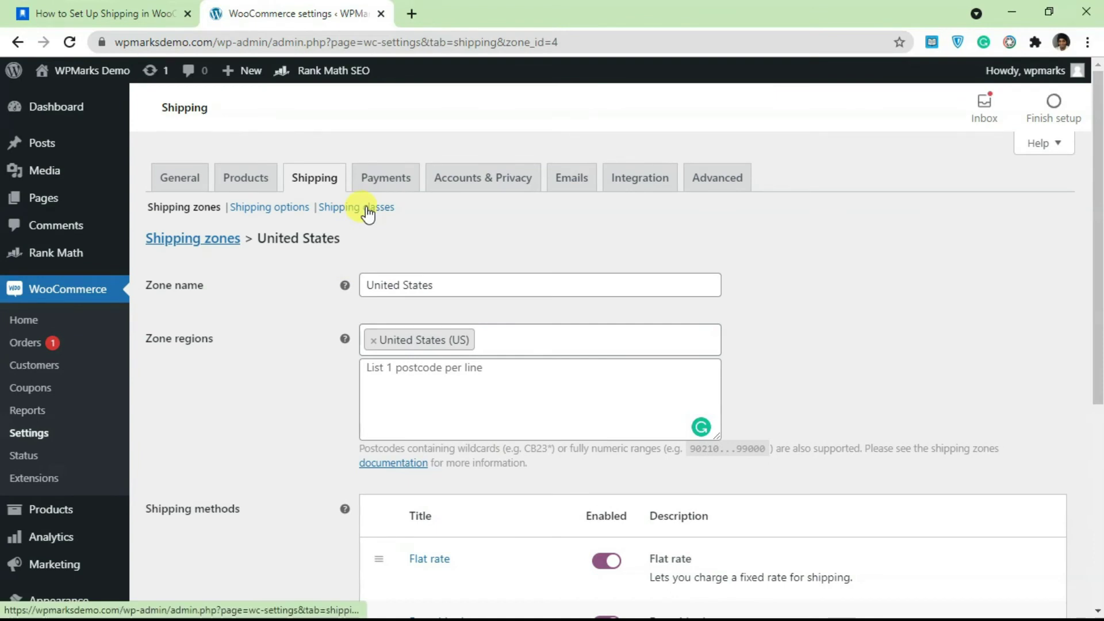
Step: In the Shipping options, try the destination "Default to customer shipping address" and switch back to "Default to customer billing address"
{"action": "left_click", "coordinate": [293, 214]}
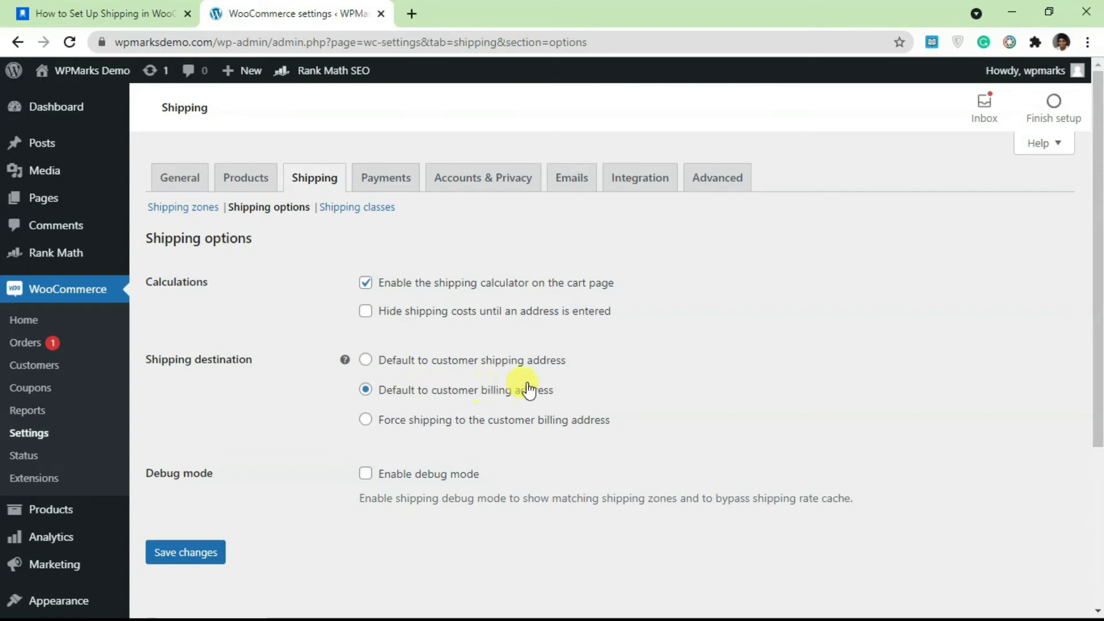
{"action": "left_click", "coordinate": [362, 360]}
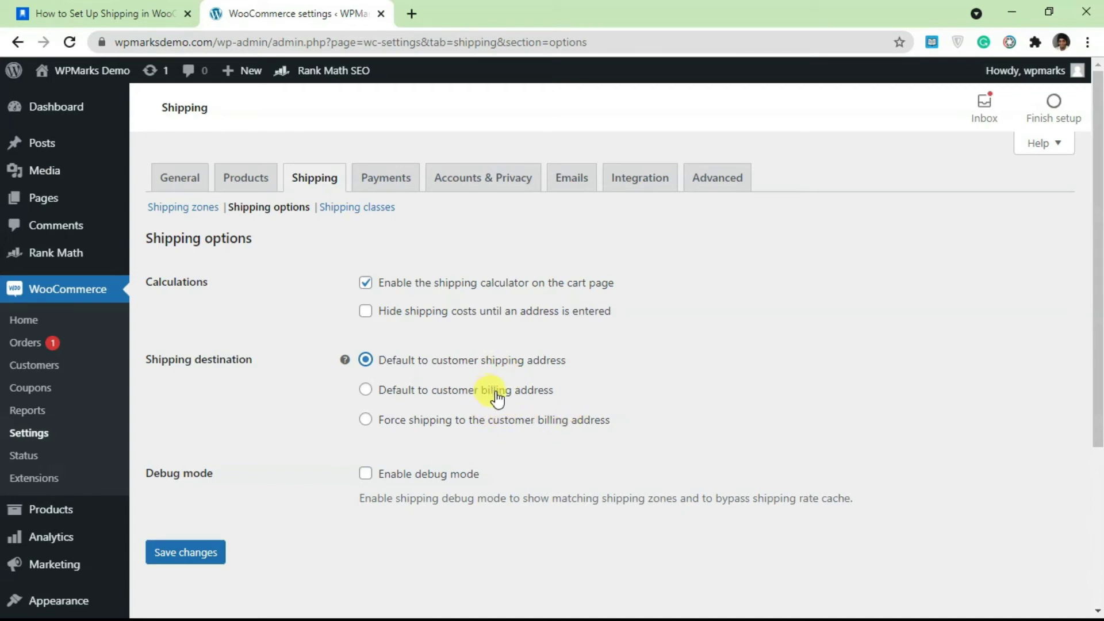
{"action": "left_click", "coordinate": [417, 391]}
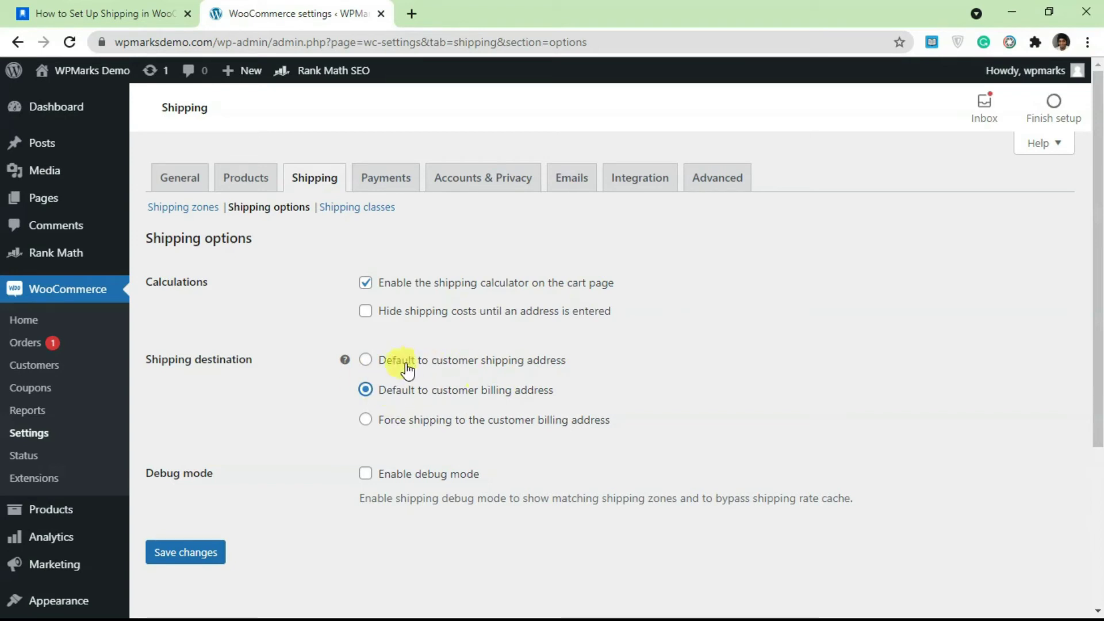
Step: Open the Shipping classes section, leaving the shipping options unsaved, and review the existing classes
{"action": "left_click", "coordinate": [353, 209]}
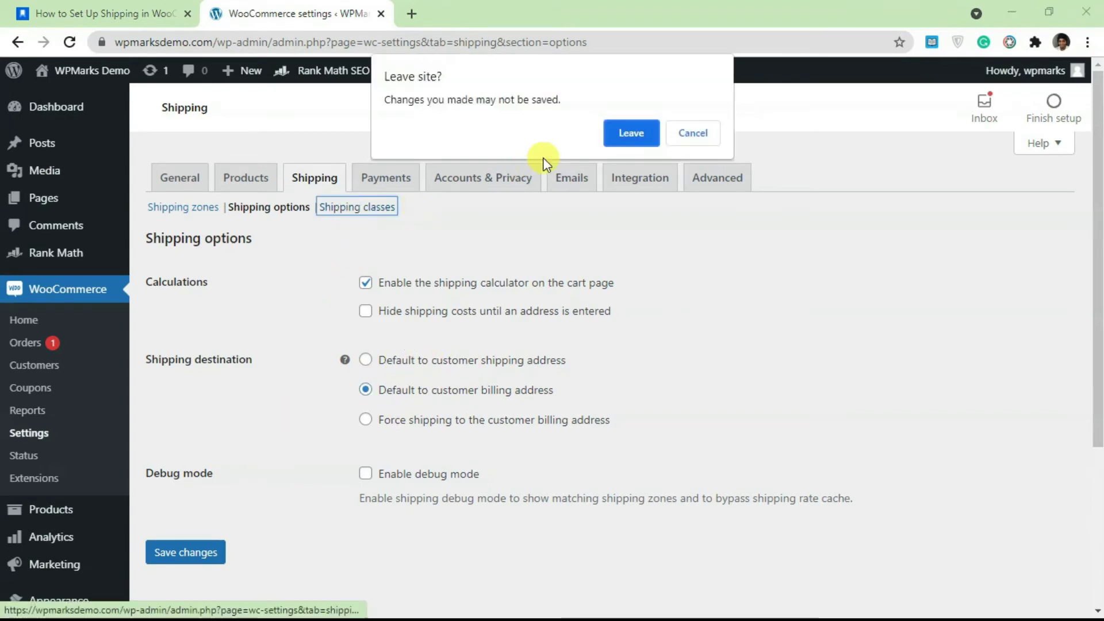
{"action": "left_click", "coordinate": [640, 134]}
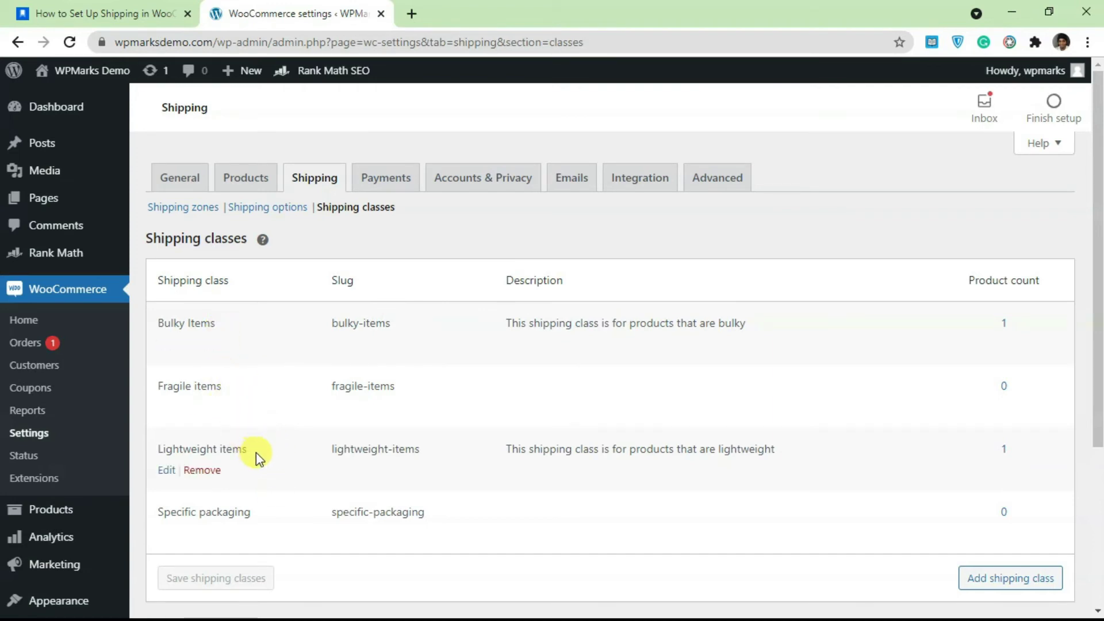
{"action": "scroll", "coordinate": [282, 513], "scroll_direction": "down", "scroll_amount": 3}
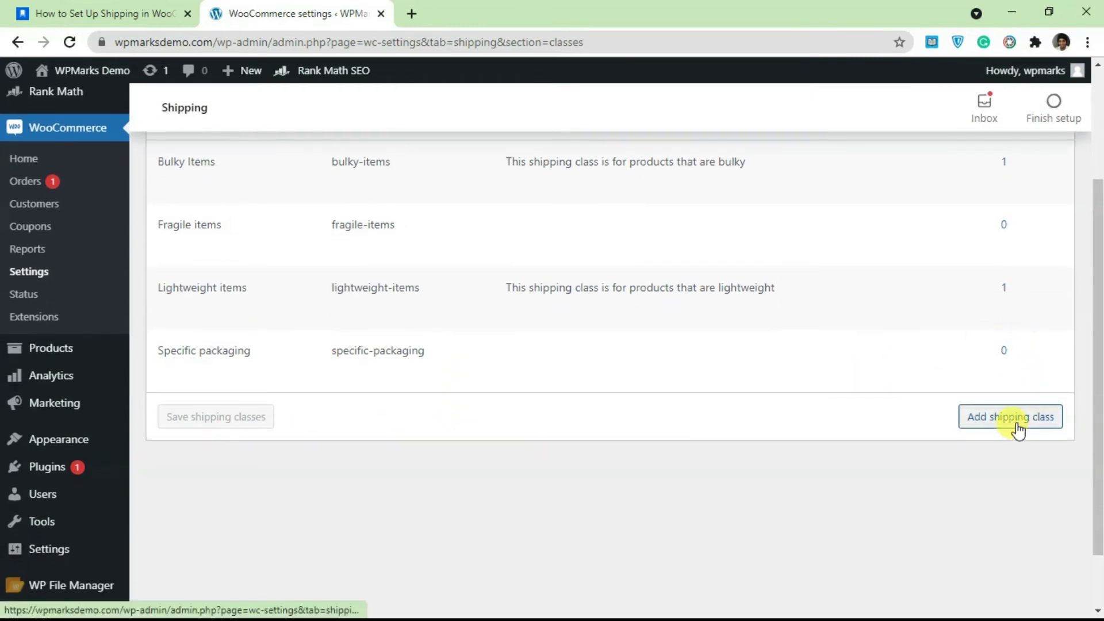
Step: Start a new shipping class, go through its name, slug and description fields, and discard the entry
{"action": "left_click", "coordinate": [1021, 425]}
{"action": "left_click", "coordinate": [252, 418]}
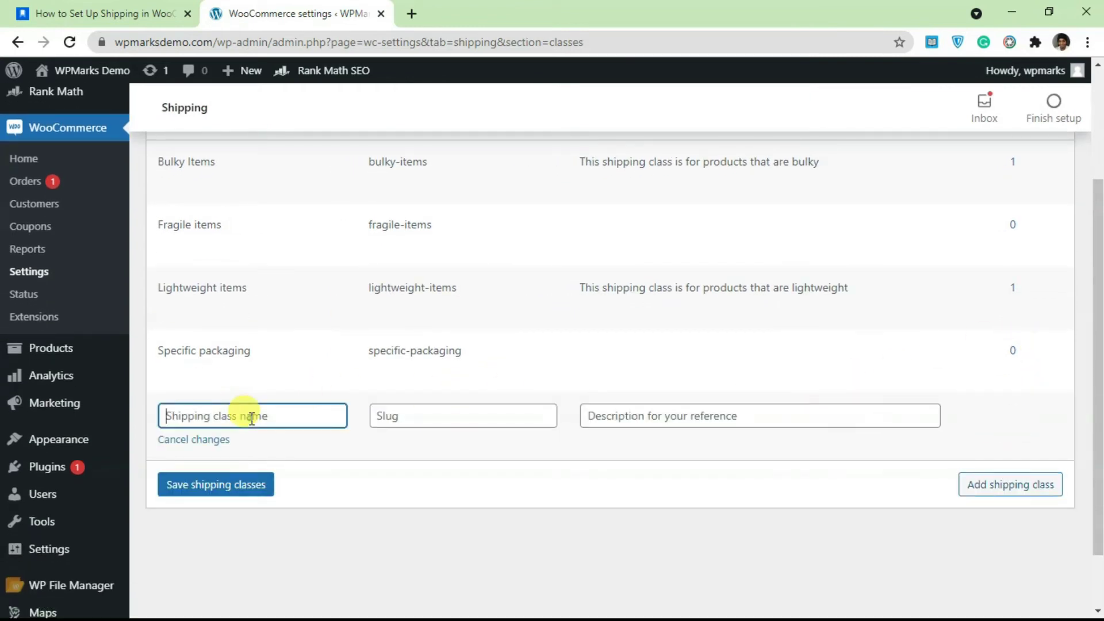
{"action": "left_click", "coordinate": [473, 426]}
{"action": "left_click", "coordinate": [661, 417]}
{"action": "left_click", "coordinate": [184, 445]}
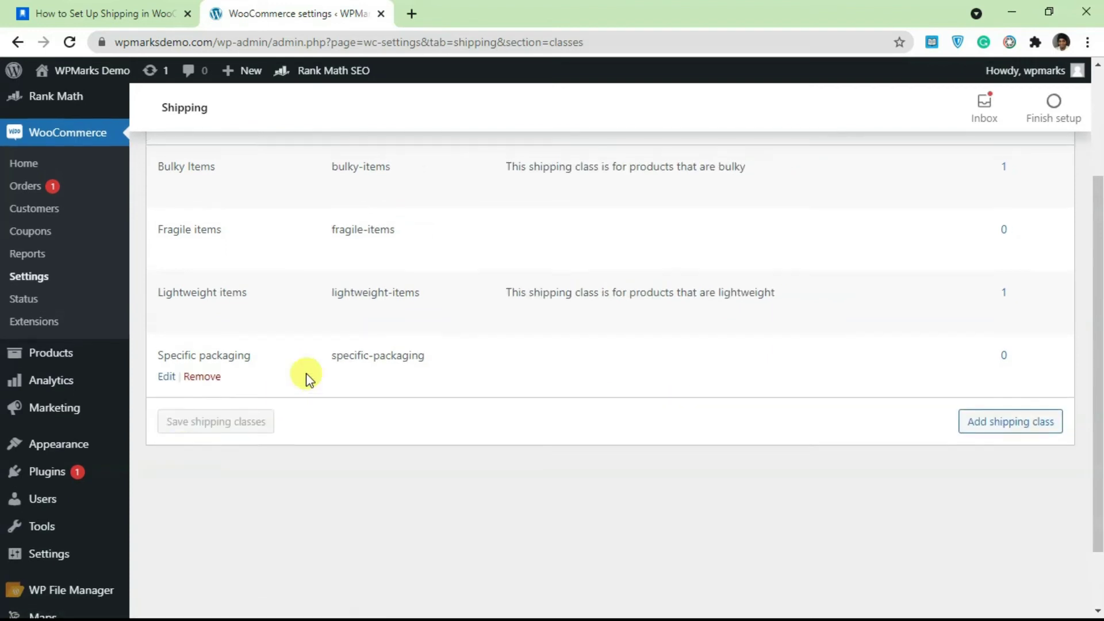
Step: Open the list of all products in a new browser tab and switch to it
{"action": "scroll", "coordinate": [304, 368], "scroll_direction": "up", "scroll_amount": 3}
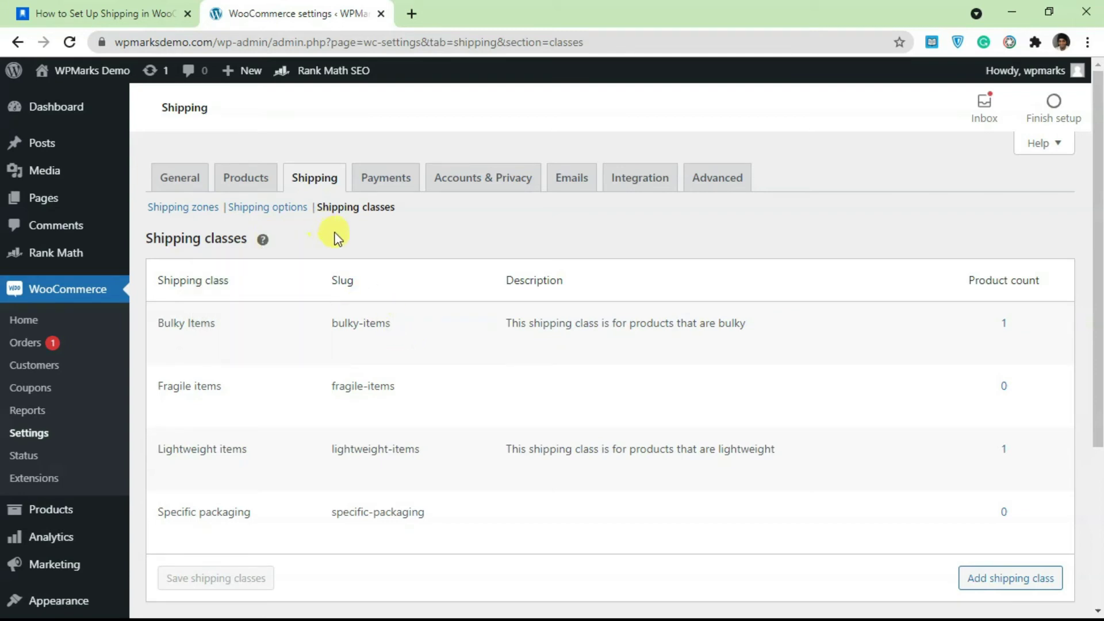
{"action": "mouse_move", "coordinate": [261, 342]}
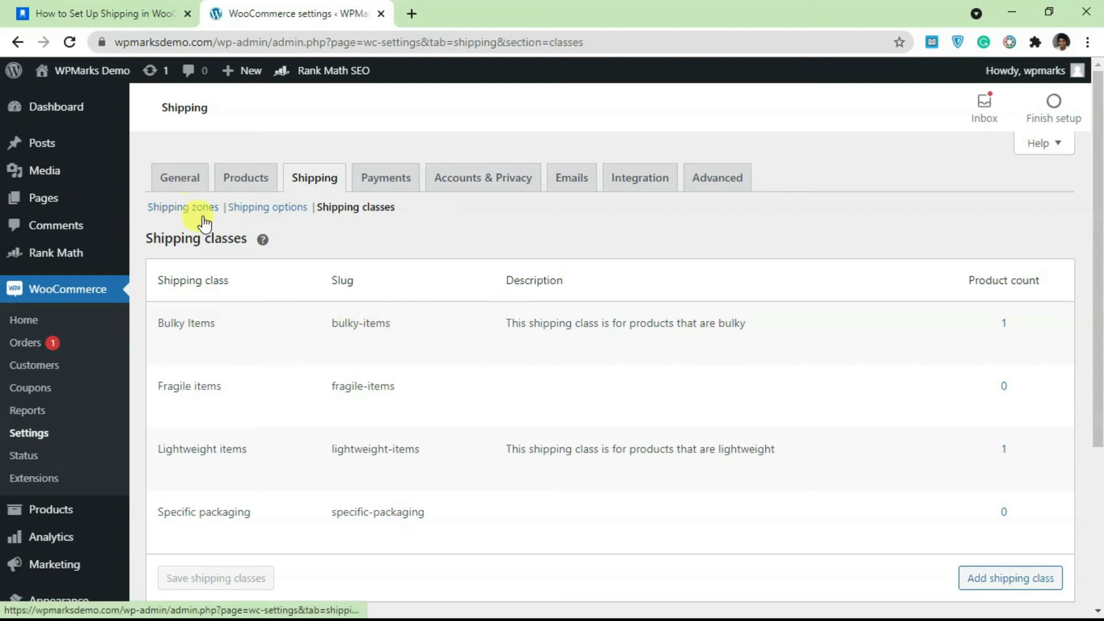
{"action": "scroll", "coordinate": [247, 334], "scroll_direction": "down", "scroll_amount": 2}
{"action": "mouse_move", "coordinate": [44, 431]}
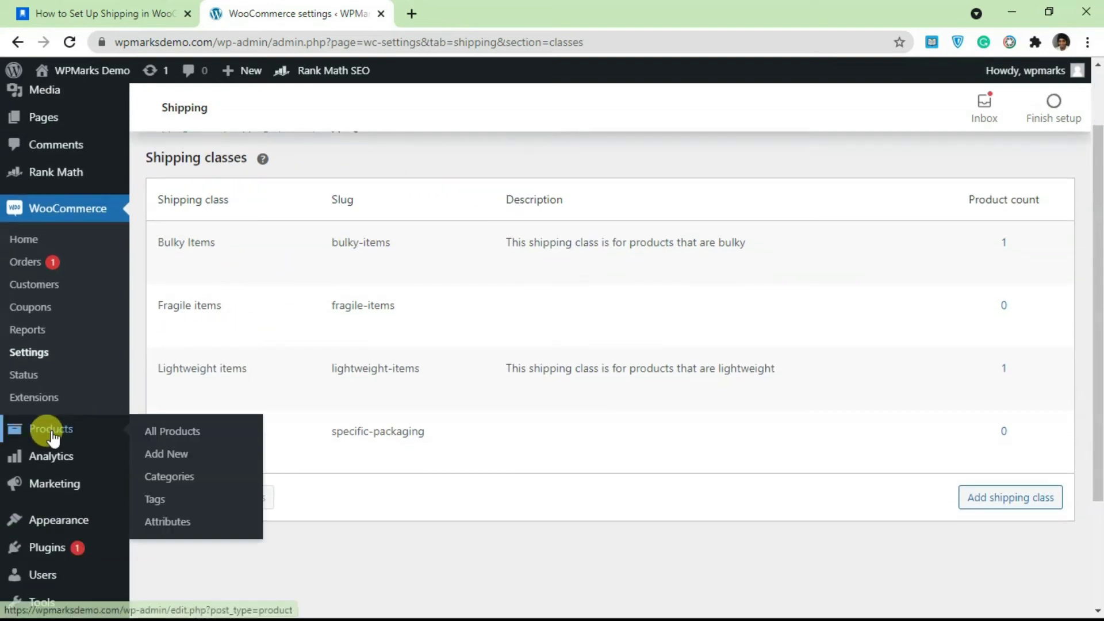
{"action": "right_click", "coordinate": [148, 439]}
{"action": "left_click", "coordinate": [219, 170]}
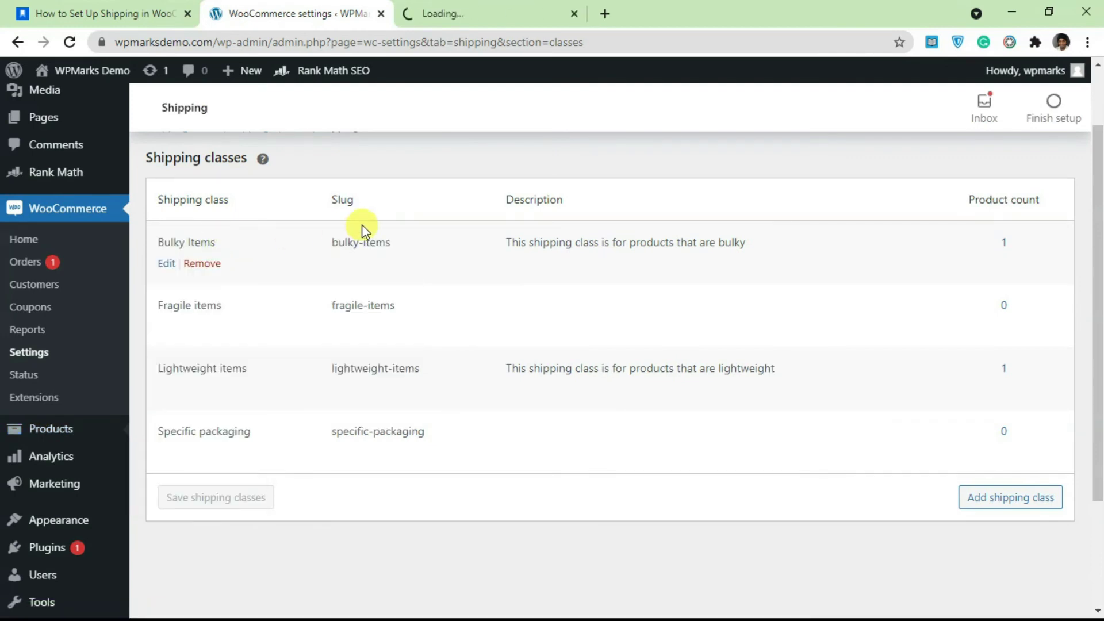
{"action": "scroll", "coordinate": [420, 287], "scroll_direction": "up", "scroll_amount": 2}
{"action": "left_click", "coordinate": [505, 7]}
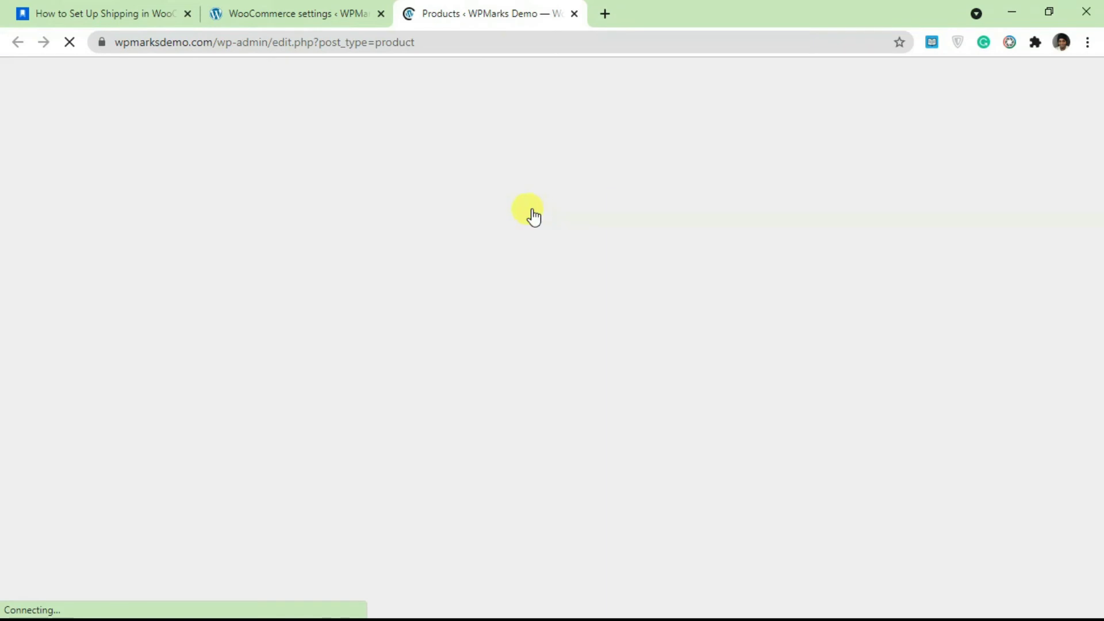
Step: Find the product "Beanie with Logo" in the product list and open it for editing
{"action": "scroll", "coordinate": [531, 216], "scroll_direction": "down", "scroll_amount": 5}
{"action": "scroll", "coordinate": [530, 222], "scroll_direction": "up", "scroll_amount": 4}
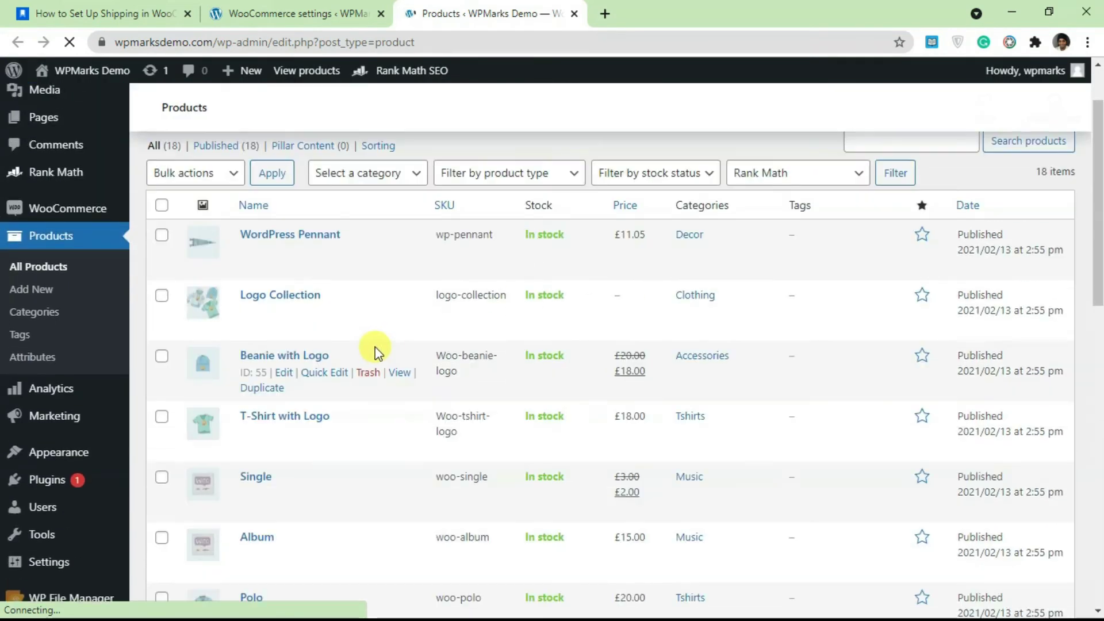
{"action": "scroll", "coordinate": [320, 338], "scroll_direction": "down", "scroll_amount": 2}
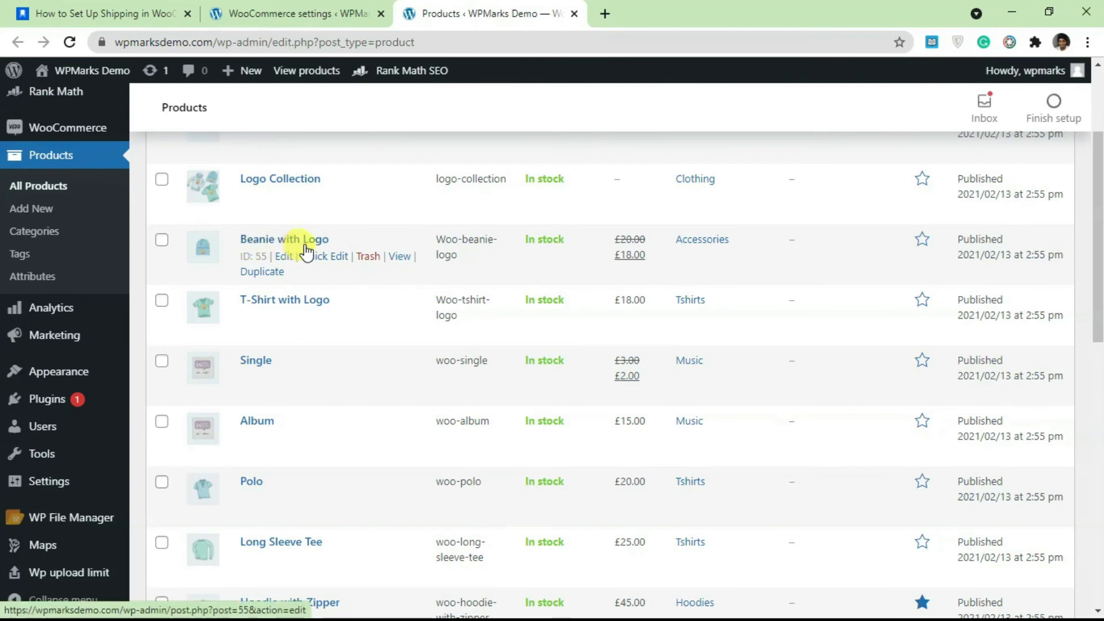
{"action": "left_click", "coordinate": [284, 257]}
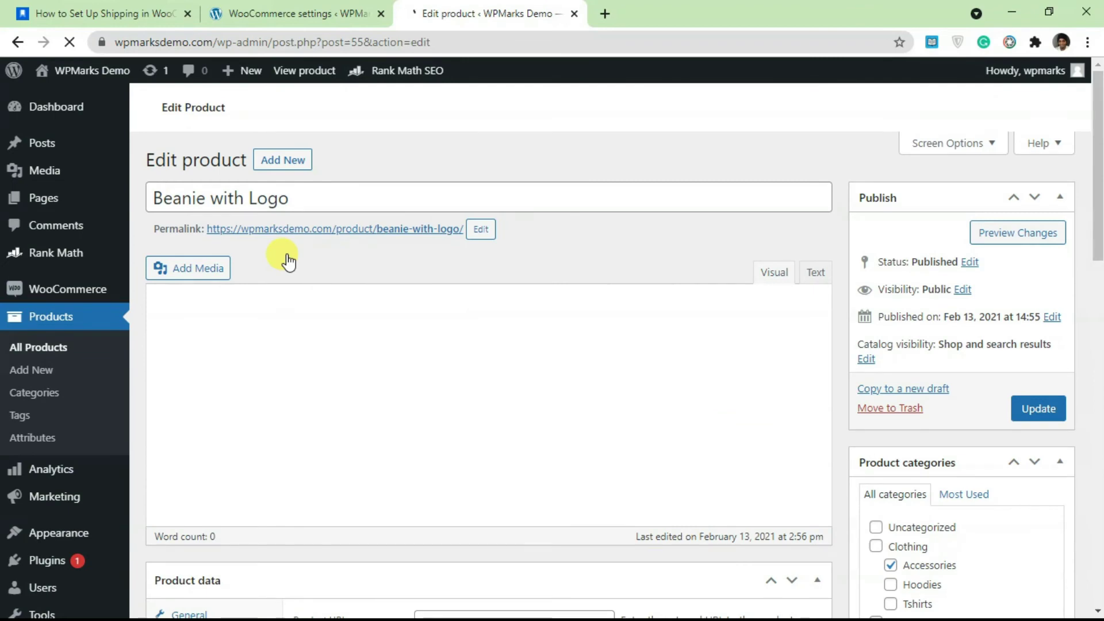
Step: In the product's shipping data, set the shipping class to "Lightweight items"
{"action": "scroll", "coordinate": [303, 277], "scroll_direction": "down", "scroll_amount": 4}
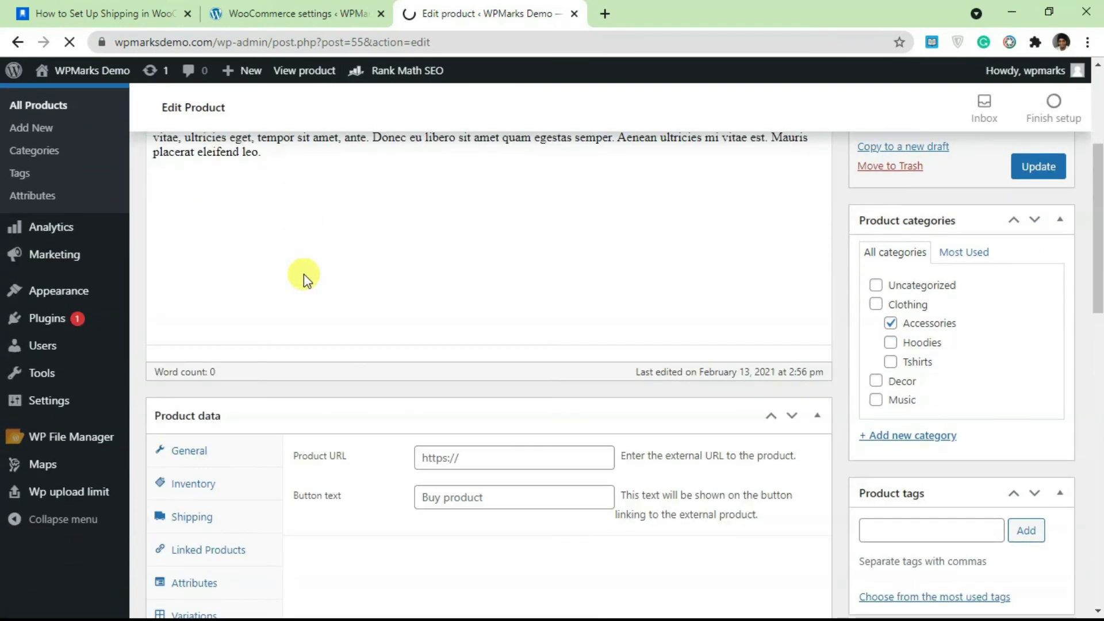
{"action": "scroll", "coordinate": [562, 270], "scroll_direction": "down", "scroll_amount": 3}
{"action": "scroll", "coordinate": [565, 269], "scroll_direction": "down", "scroll_amount": 4}
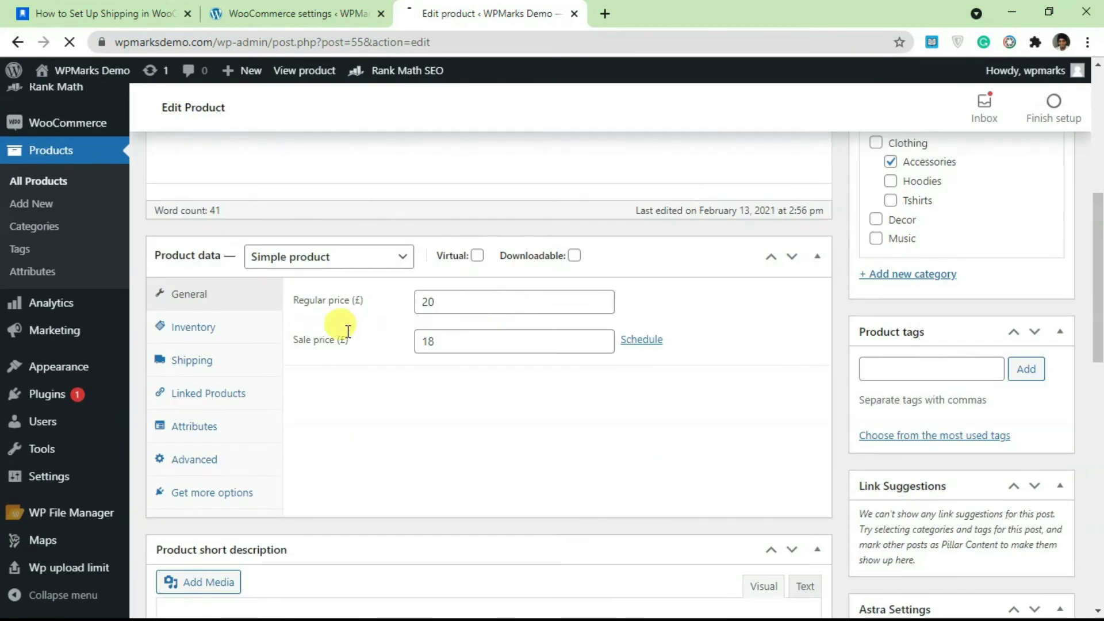
{"action": "left_click", "coordinate": [195, 367]}
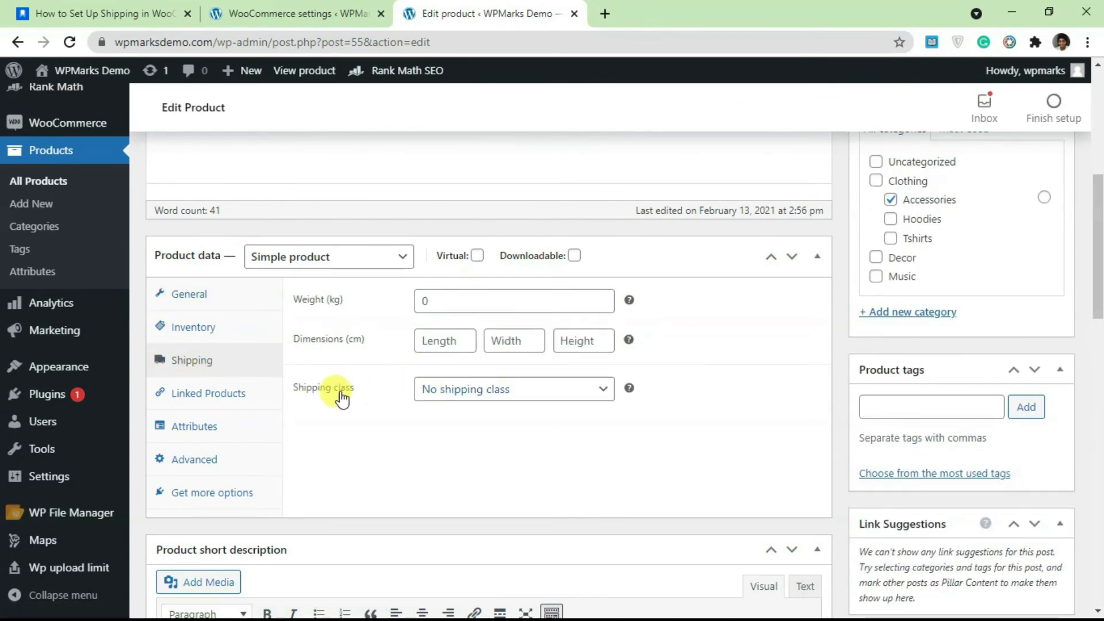
{"action": "left_click", "coordinate": [475, 402]}
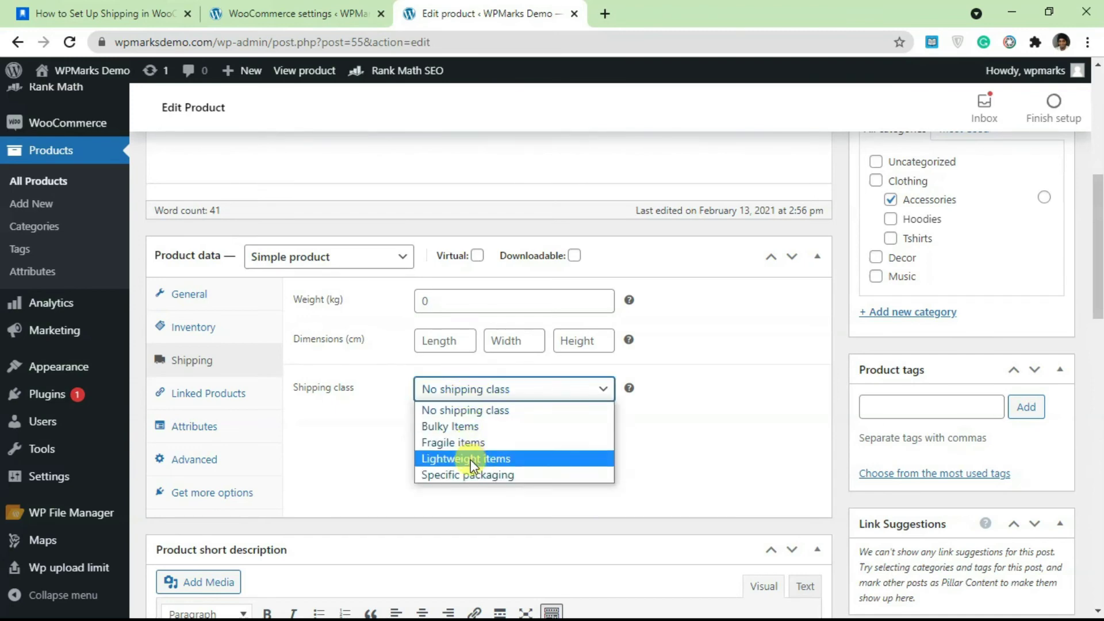
{"action": "scroll", "coordinate": [571, 207], "scroll_direction": "up", "scroll_amount": 7}
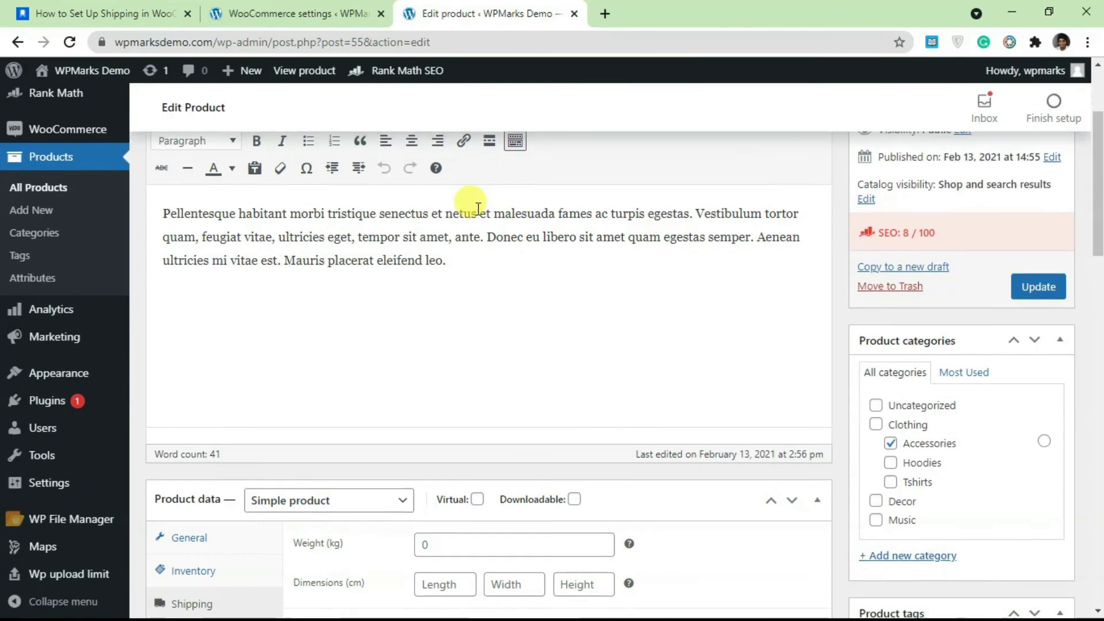
{"action": "scroll", "coordinate": [468, 205], "scroll_direction": "down", "scroll_amount": 7}
{"action": "scroll", "coordinate": [490, 280], "scroll_direction": "up", "scroll_amount": 1}
{"action": "left_click", "coordinate": [502, 385]}
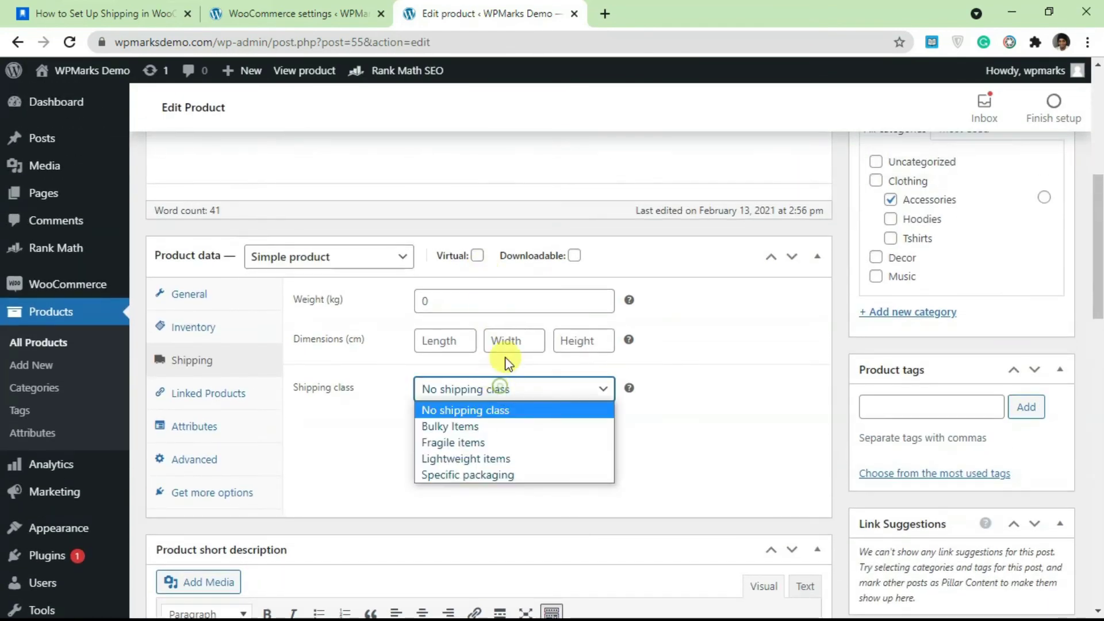
{"action": "left_click", "coordinate": [495, 457]}
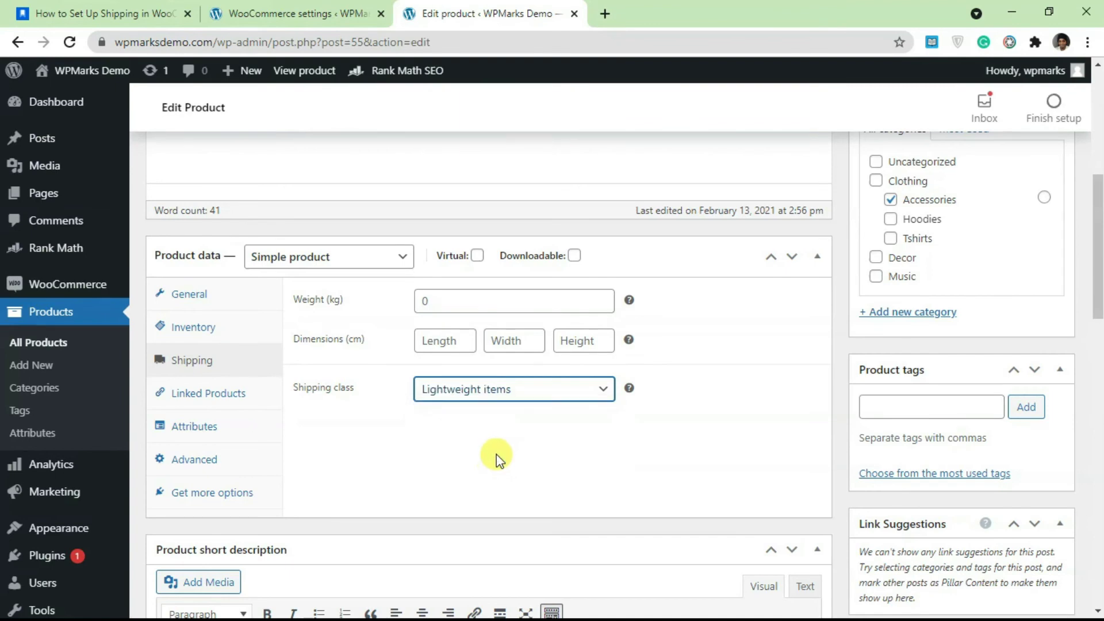
Step: Update the "Beanie with Logo" product to save its shipping class
{"action": "scroll", "coordinate": [626, 393], "scroll_direction": "up", "scroll_amount": 1}
{"action": "scroll", "coordinate": [626, 393], "scroll_direction": "up", "scroll_amount": 3}
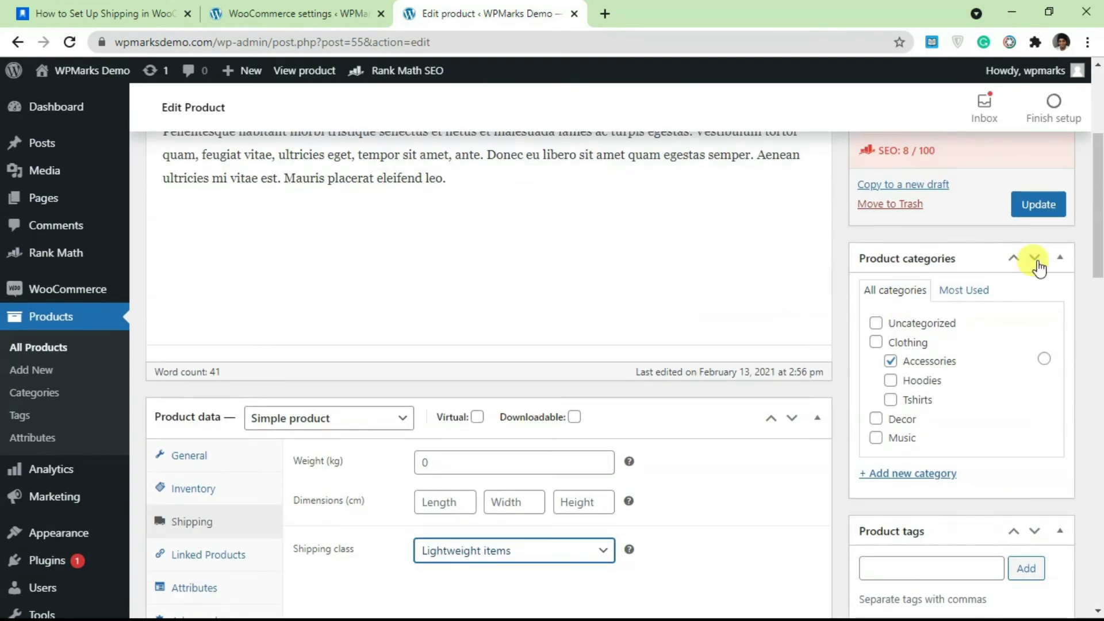
{"action": "left_click", "coordinate": [1057, 204]}
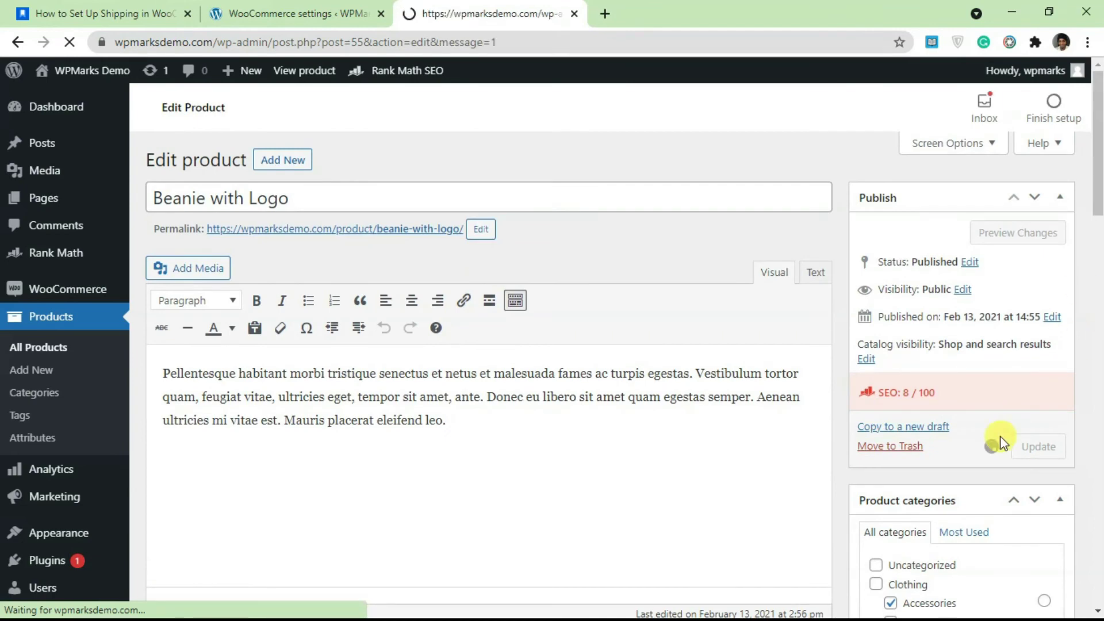
{"action": "scroll", "coordinate": [439, 240], "scroll_direction": "down", "scroll_amount": 6}
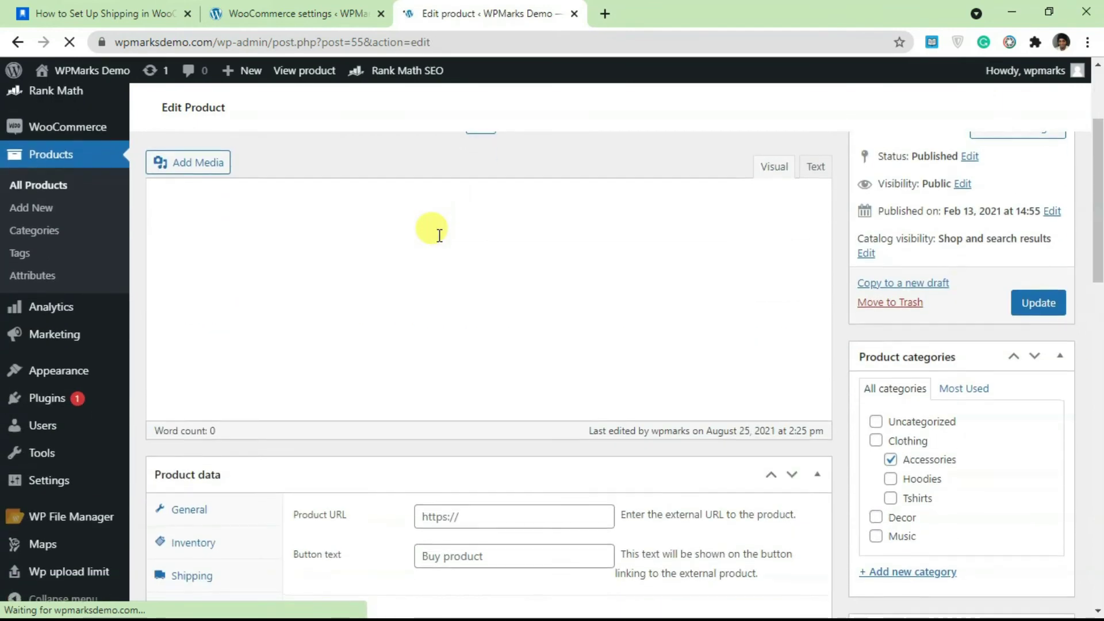
Step: Return to the WooCommerce settings and open the Flat rate settings of the United States shipping zone at the shipping class costs
{"action": "left_click", "coordinate": [296, 13]}
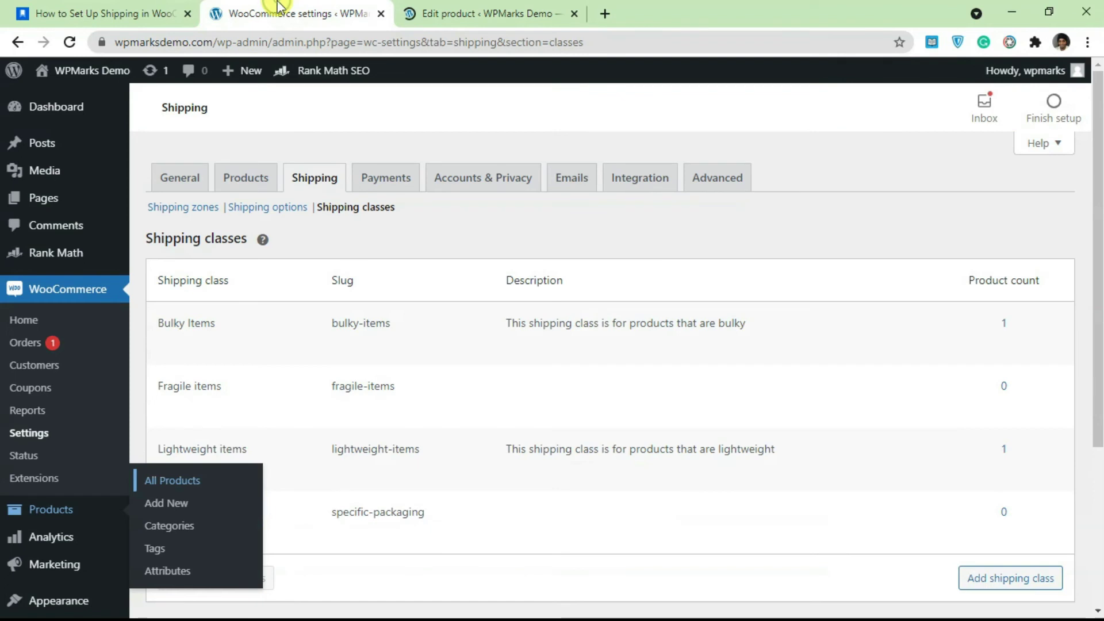
{"action": "left_click", "coordinate": [174, 208]}
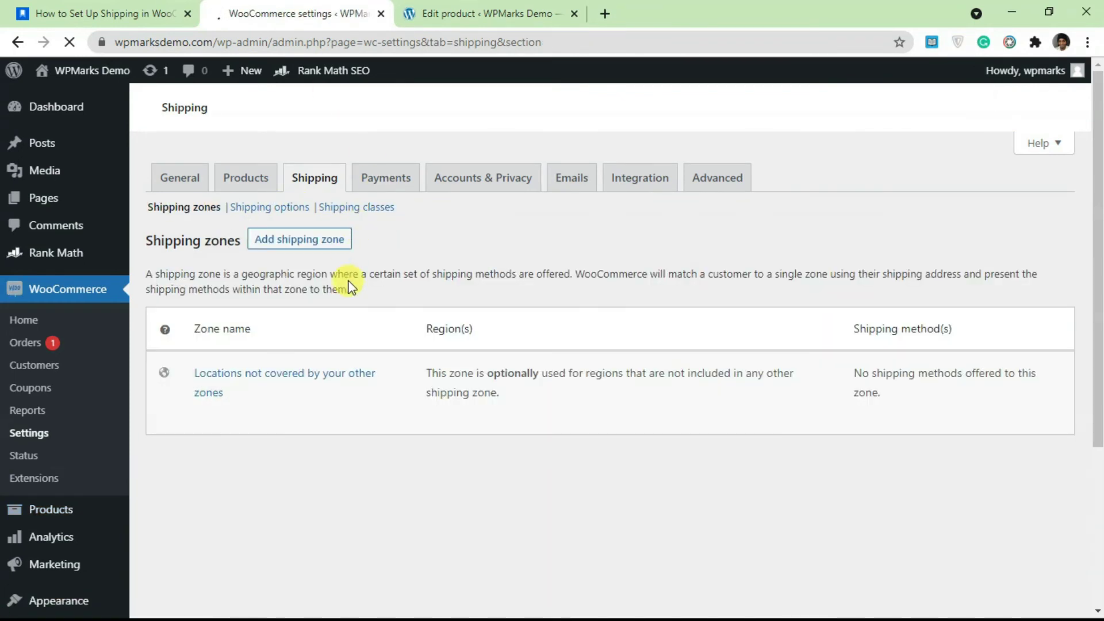
{"action": "scroll", "coordinate": [344, 259], "scroll_direction": "down", "scroll_amount": 3}
{"action": "left_click", "coordinate": [468, 233]}
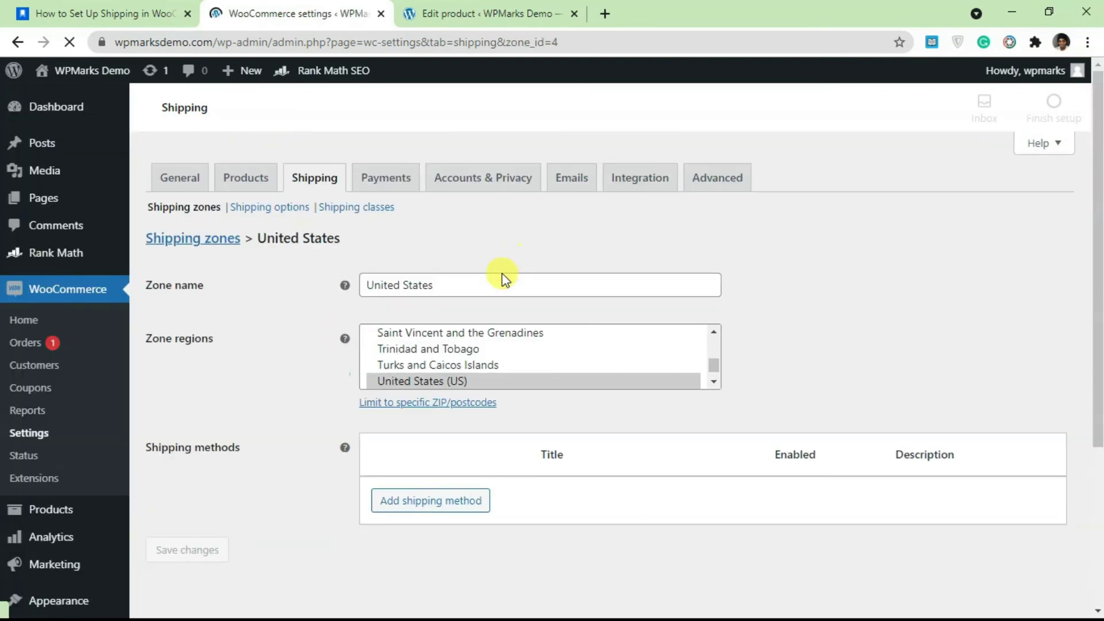
{"action": "scroll", "coordinate": [337, 338], "scroll_direction": "down", "scroll_amount": 2}
{"action": "scroll", "coordinate": [341, 339], "scroll_direction": "down", "scroll_amount": 5}
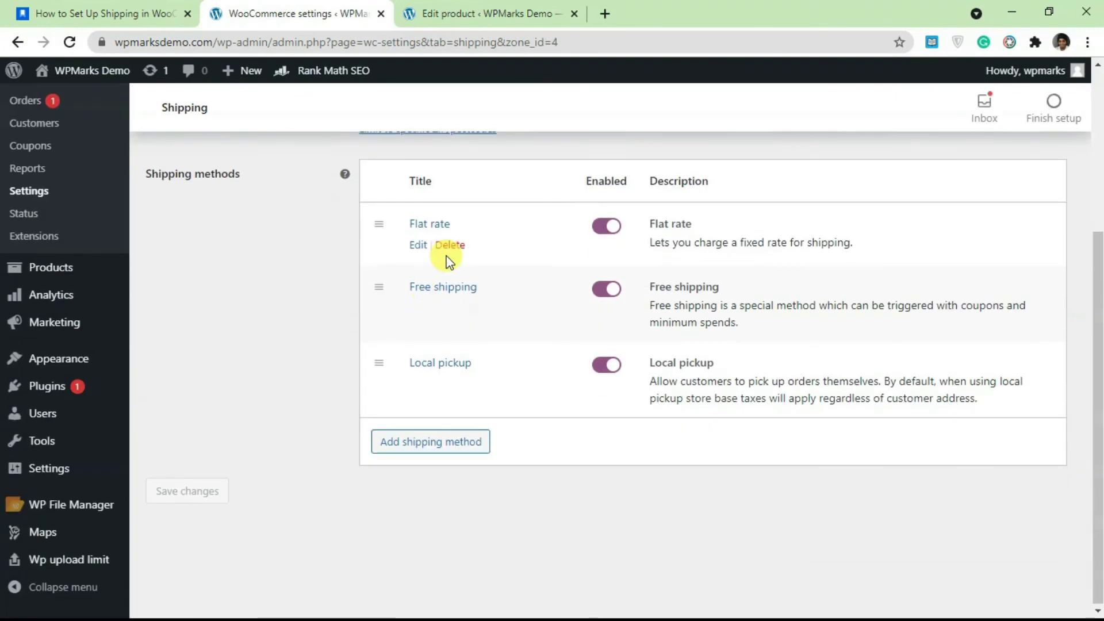
{"action": "left_click", "coordinate": [413, 246]}
{"action": "scroll", "coordinate": [418, 283], "scroll_direction": "down", "scroll_amount": 2}
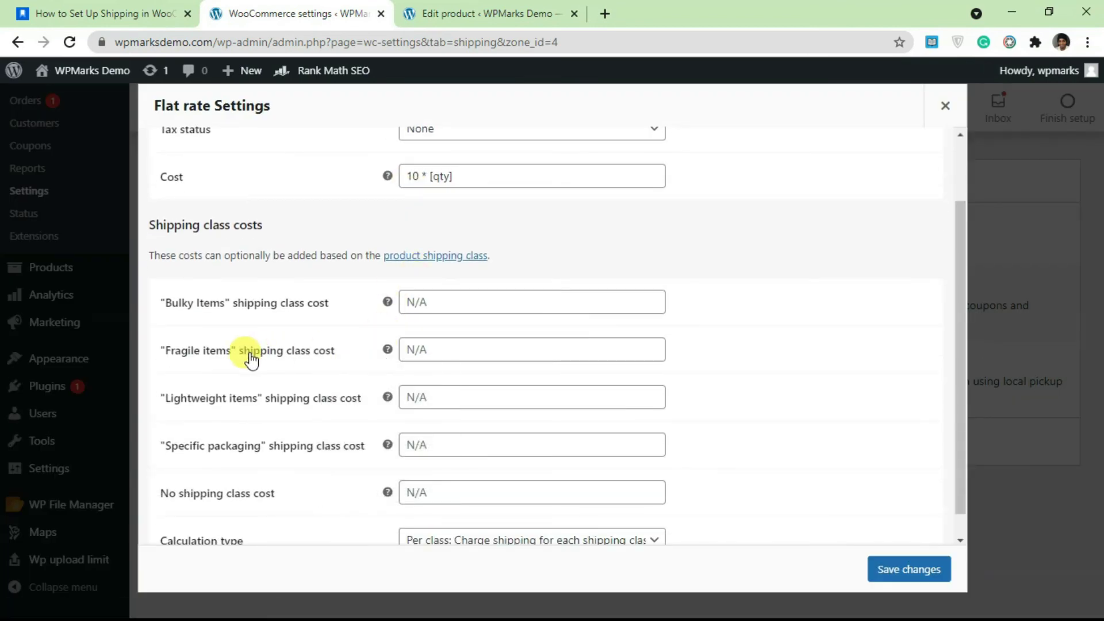
Step: Enter 5 * [qty] as the "Lightweight items" shipping class cost, copying the quantity part from the Cost field
{"action": "left_click", "coordinate": [415, 396]}
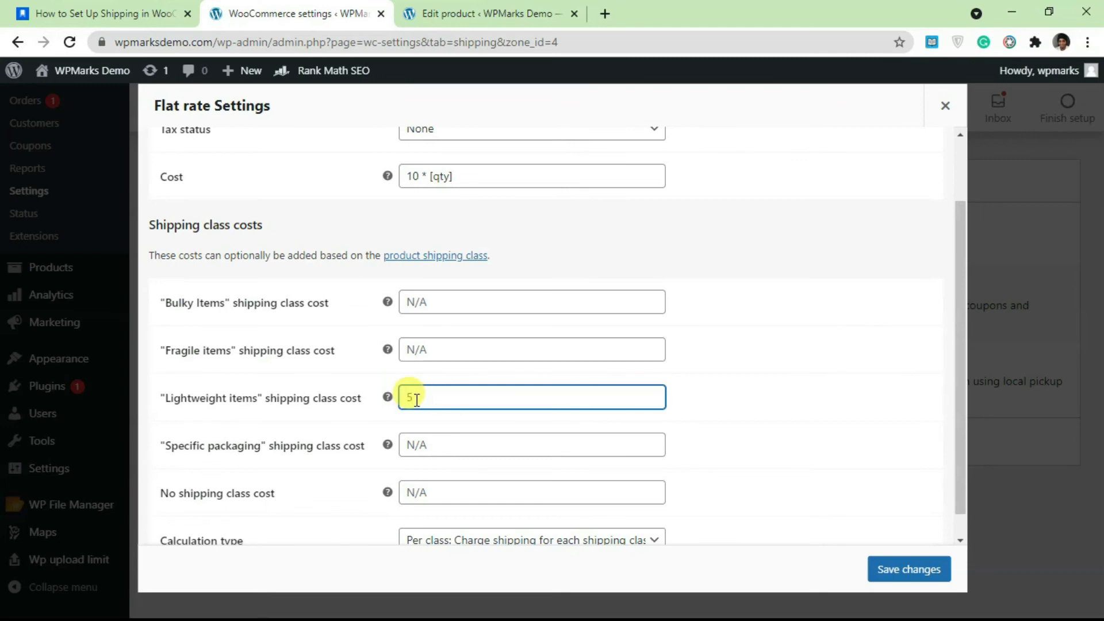
{"action": "left_click_drag", "start_coordinate": [419, 396], "coordinate": [409, 398]}
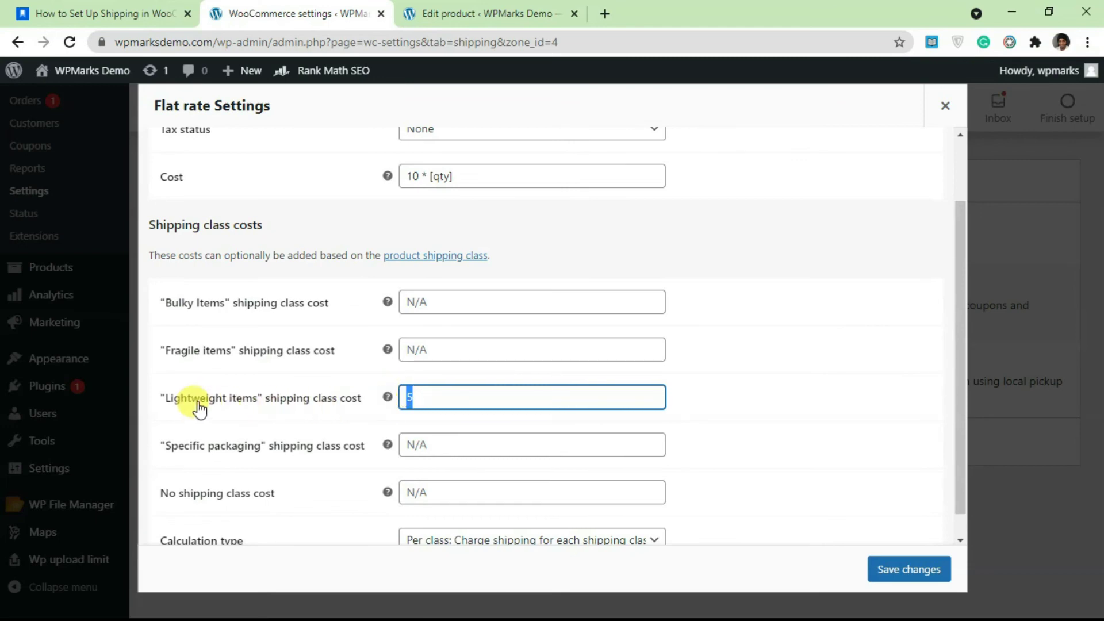
{"action": "left_click_drag", "start_coordinate": [416, 174], "coordinate": [454, 176]}
{"action": "right_click", "coordinate": [445, 180]}
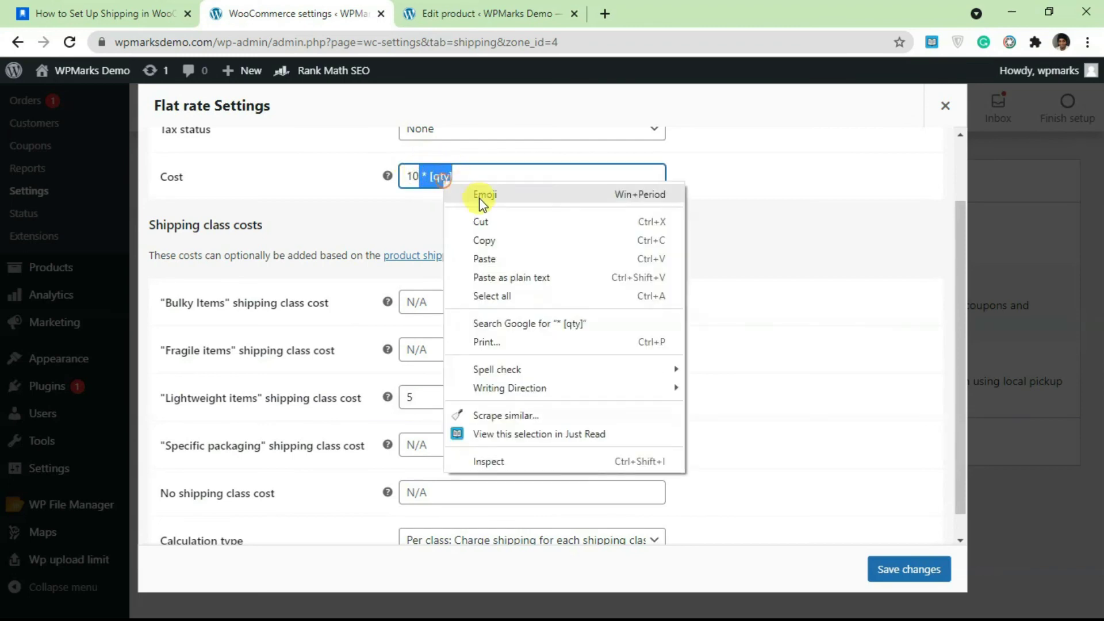
{"action": "left_click", "coordinate": [492, 242]}
{"action": "left_click", "coordinate": [440, 392]}
{"action": "right_click", "coordinate": [445, 397]}
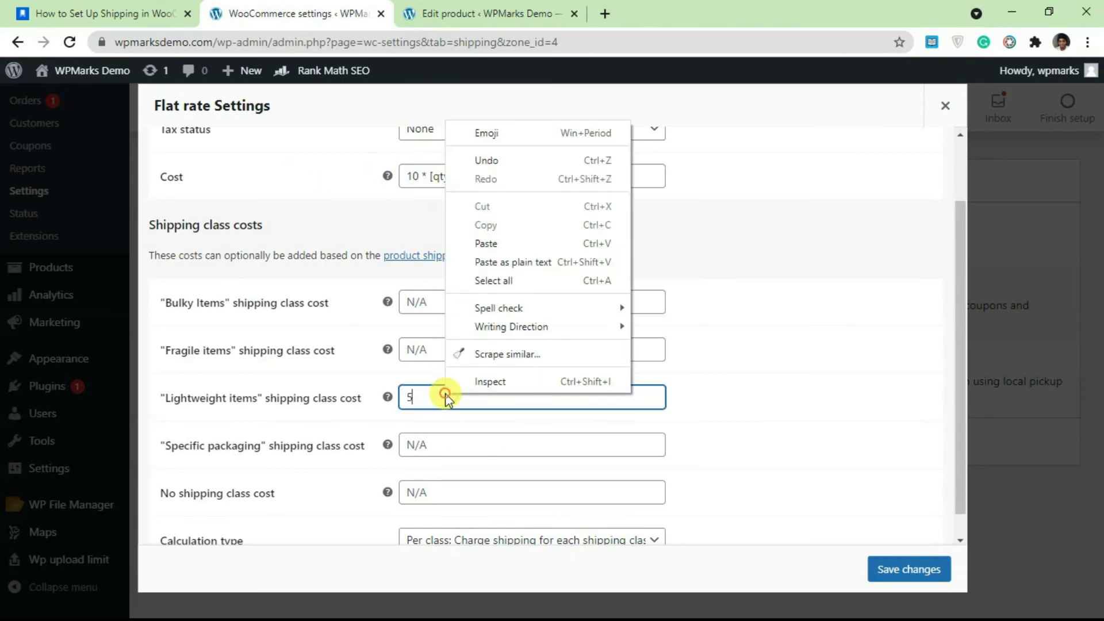
{"action": "left_click", "coordinate": [509, 243]}
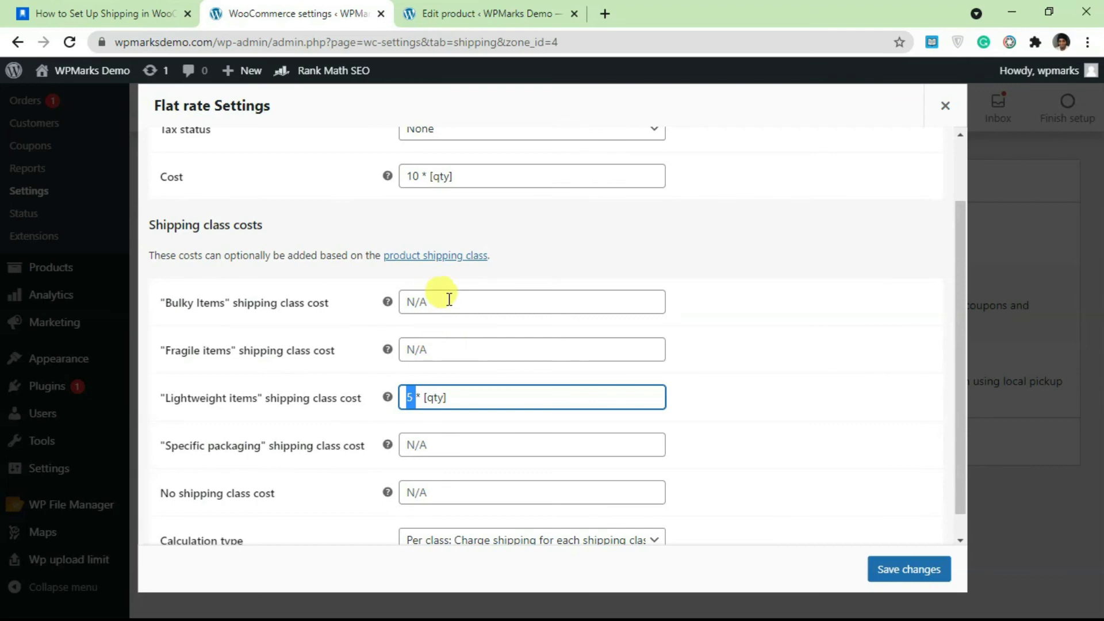
Step: Compare the general Flat rate cost with the "Lightweight items" shipping class cost
{"action": "scroll", "coordinate": [436, 345], "scroll_direction": "down", "scroll_amount": 1}
{"action": "scroll", "coordinate": [437, 373], "scroll_direction": "up", "scroll_amount": 1}
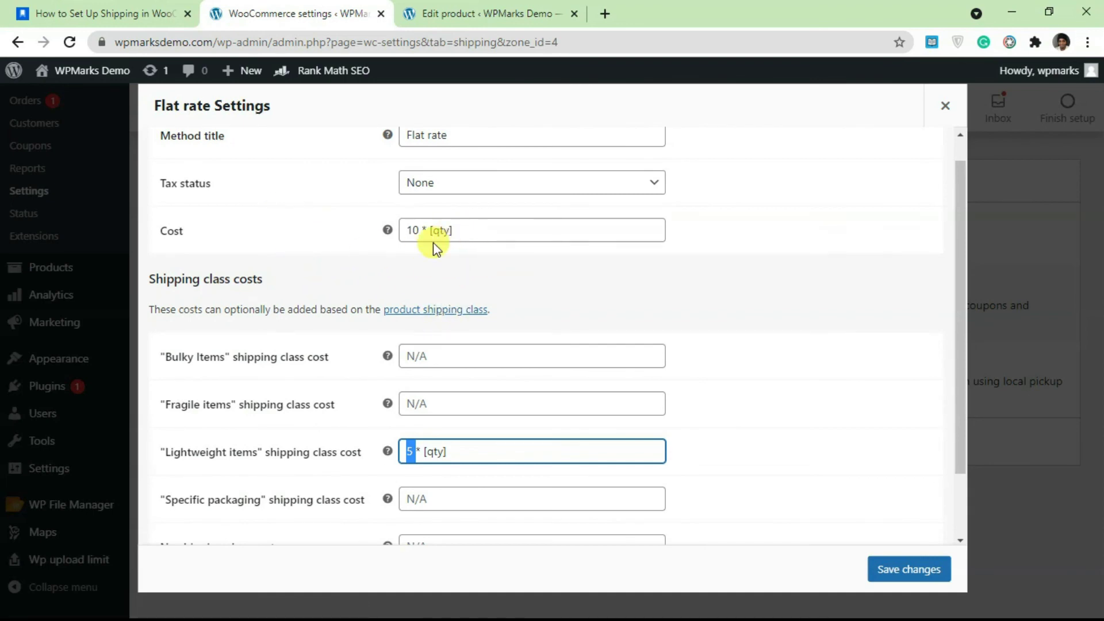
{"action": "left_click_drag", "start_coordinate": [456, 230], "coordinate": [387, 232]}
{"action": "left_click", "coordinate": [291, 241]}
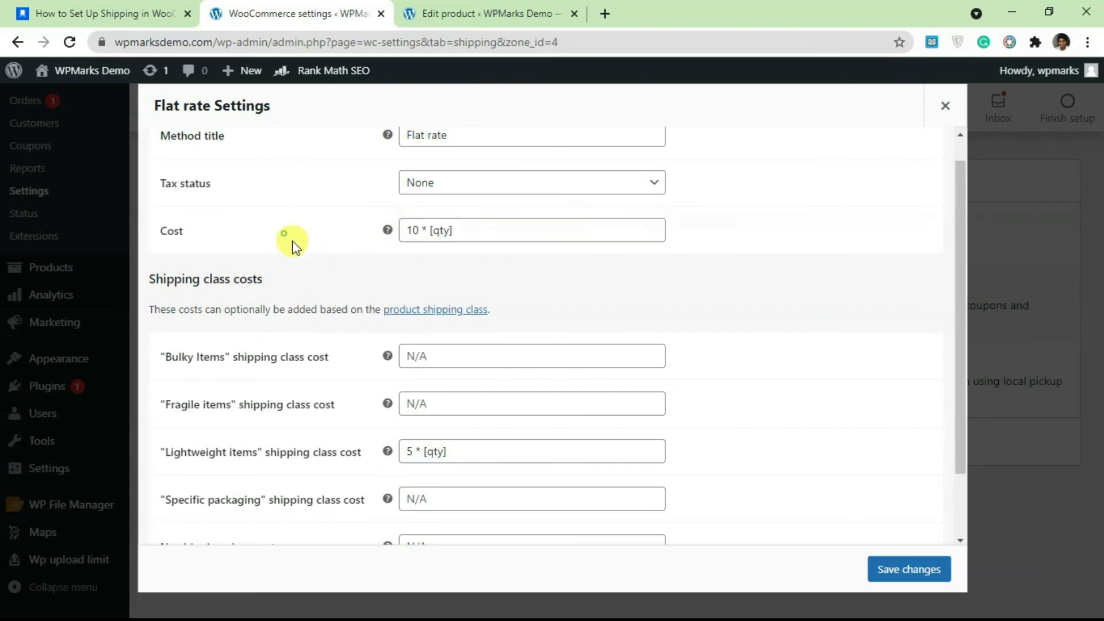
{"action": "scroll", "coordinate": [437, 368], "scroll_direction": "down", "scroll_amount": 2}
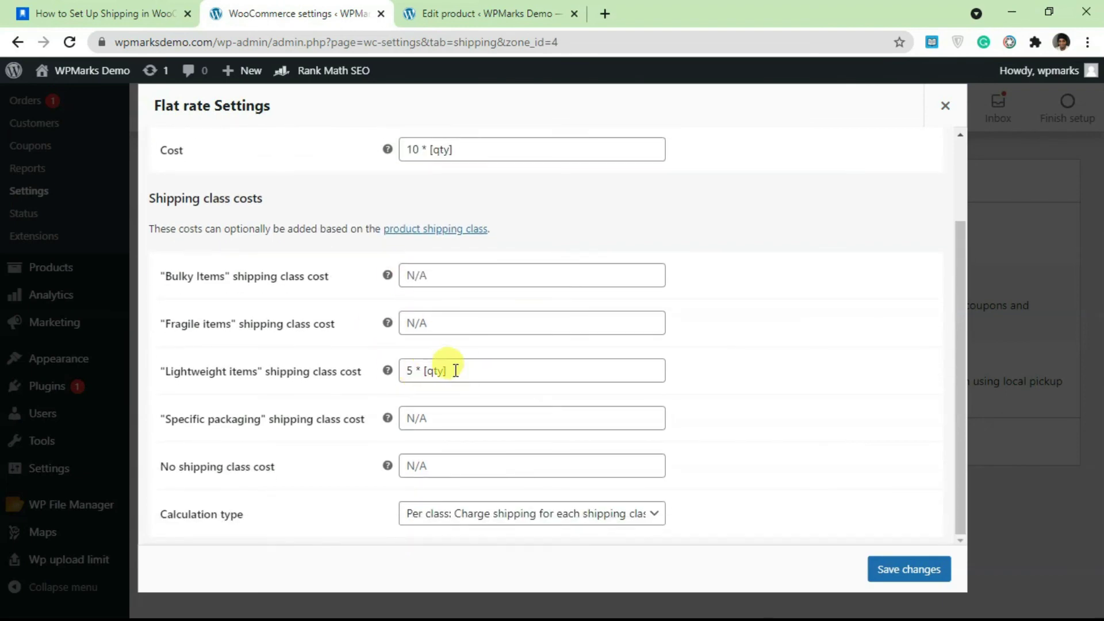
{"action": "scroll", "coordinate": [452, 366], "scroll_direction": "up", "scroll_amount": 2}
{"action": "scroll", "coordinate": [447, 453], "scroll_direction": "down", "scroll_amount": 2}
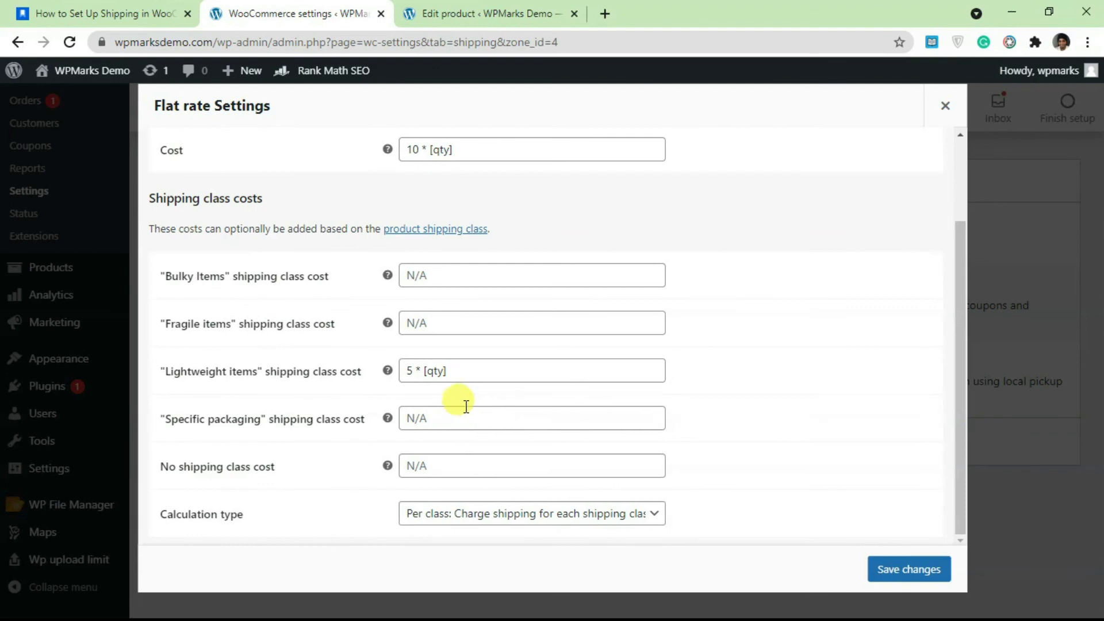
Step: Choose the calculation type "Per class: Charge shipping for each shipping class individually" and close the Flat rate settings without saving
{"action": "left_click", "coordinate": [526, 522]}
{"action": "left_click", "coordinate": [546, 463]}
{"action": "left_click", "coordinate": [509, 520]}
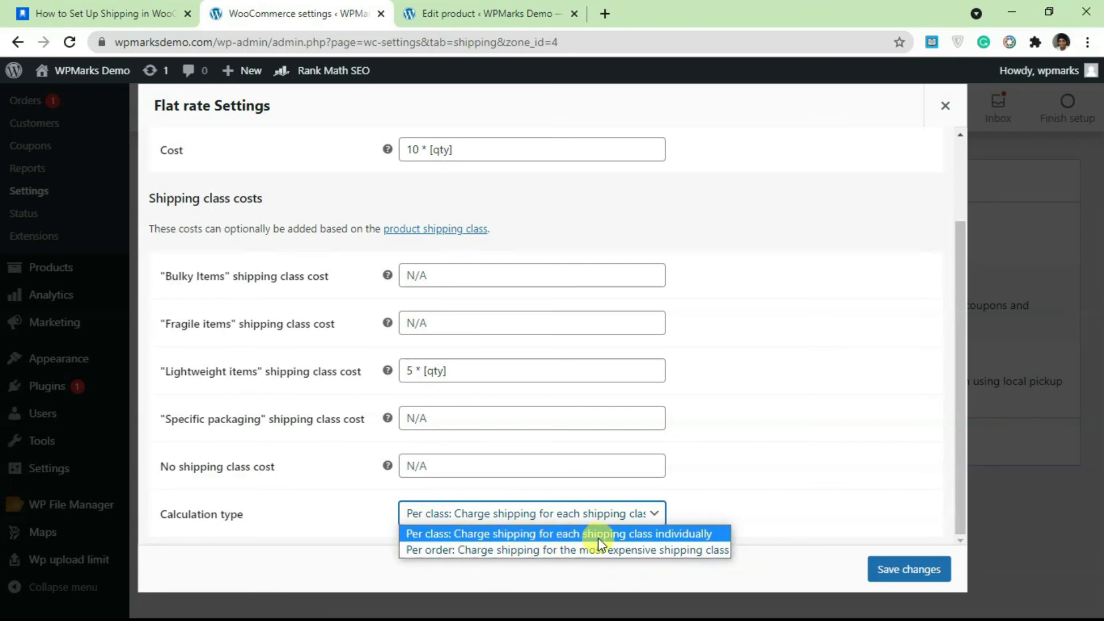
{"action": "left_click", "coordinate": [699, 537]}
{"action": "scroll", "coordinate": [520, 414], "scroll_direction": "up", "scroll_amount": 2}
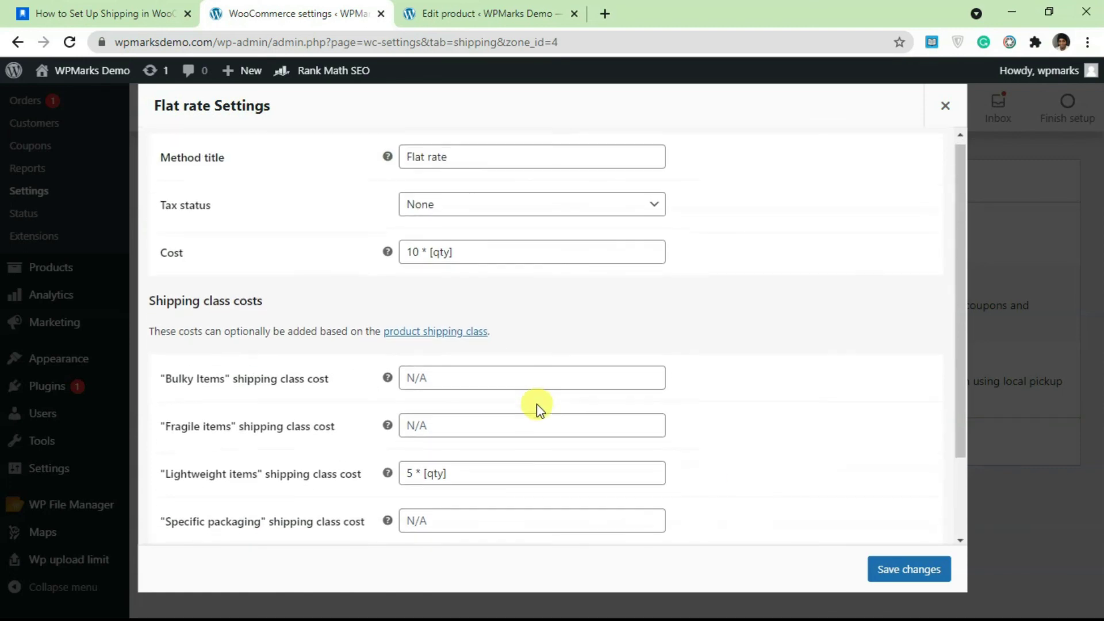
{"action": "scroll", "coordinate": [536, 404], "scroll_direction": "down", "scroll_amount": 2}
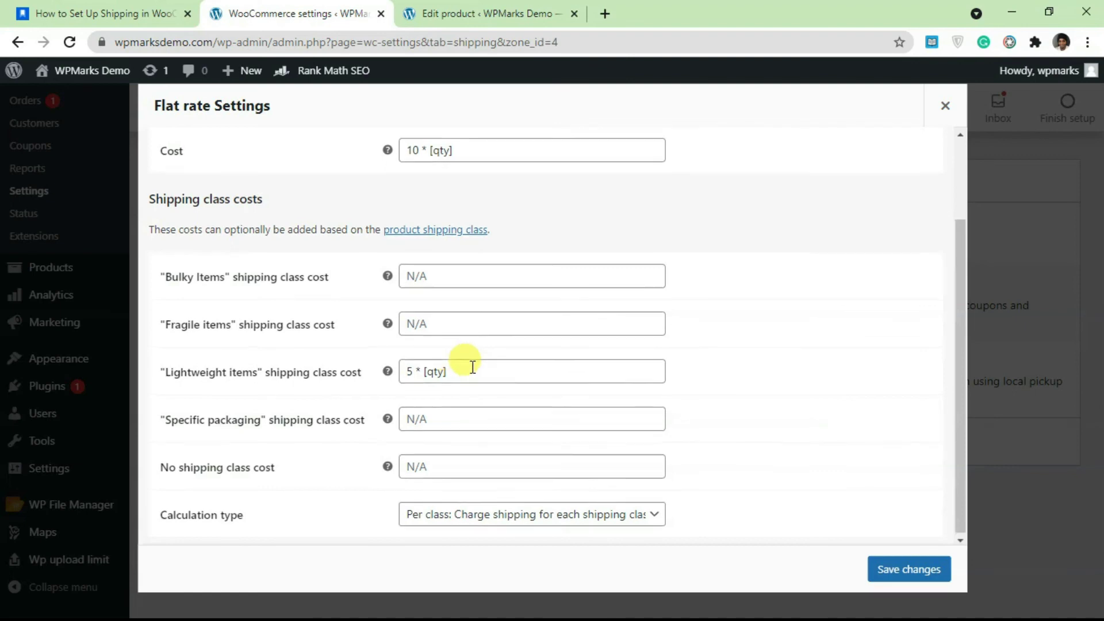
{"action": "scroll", "coordinate": [468, 364], "scroll_direction": "up", "scroll_amount": 2}
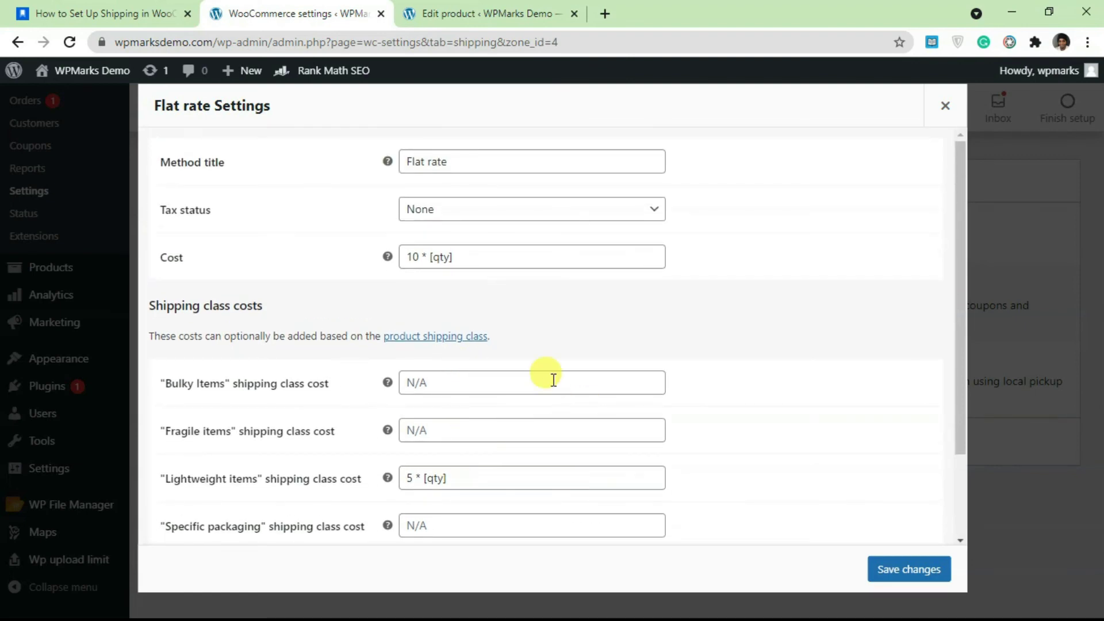
{"action": "left_click", "coordinate": [944, 105]}
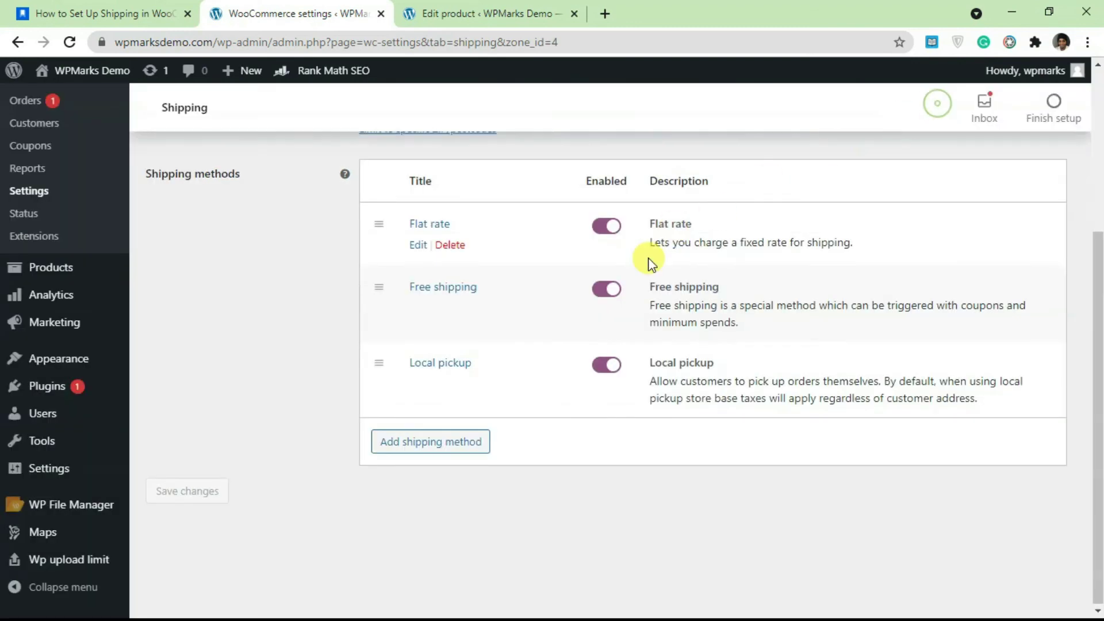
{"action": "scroll", "coordinate": [513, 347], "scroll_direction": "up", "scroll_amount": 3}
{"action": "scroll", "coordinate": [513, 347], "scroll_direction": "up", "scroll_amount": 2}
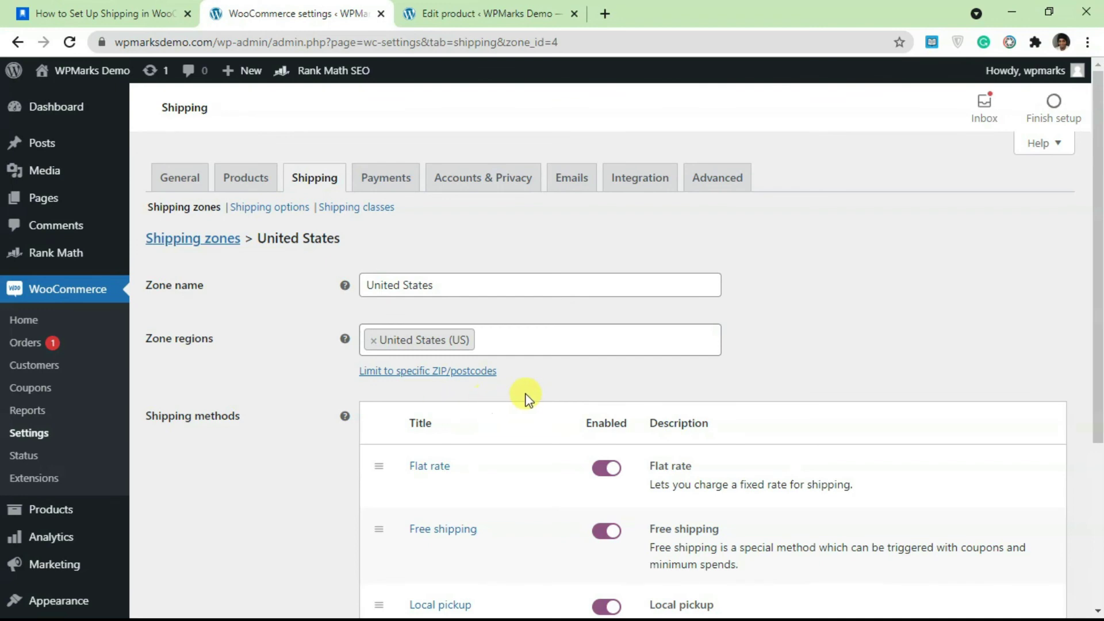
{"action": "scroll", "coordinate": [518, 414], "scroll_direction": "down", "scroll_amount": 1}
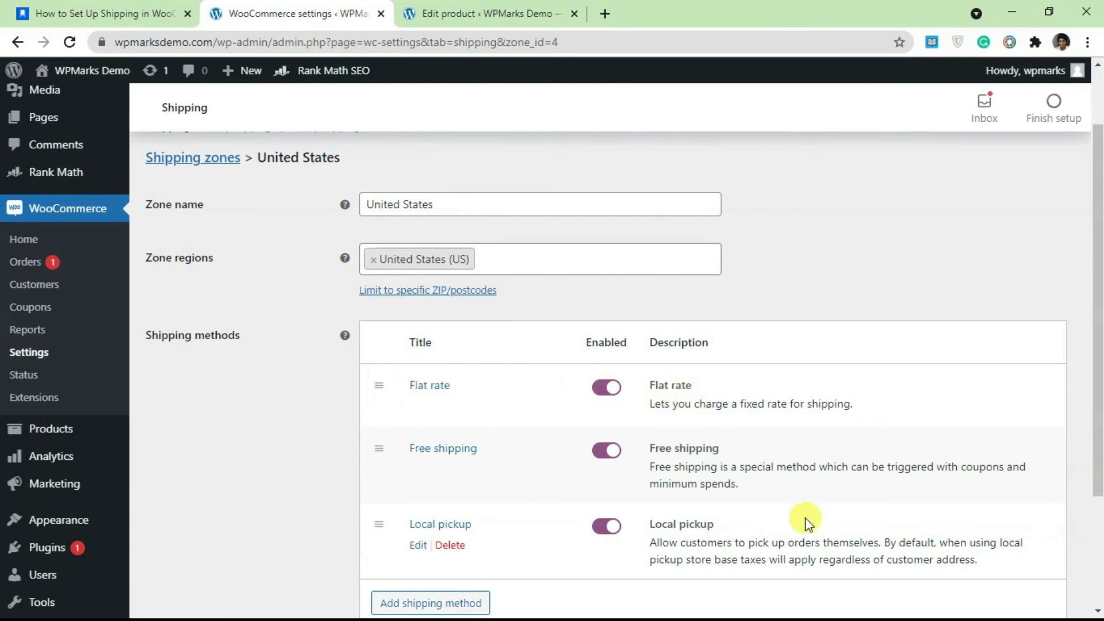
{"action": "scroll", "coordinate": [796, 524], "scroll_direction": "up", "scroll_amount": 2}
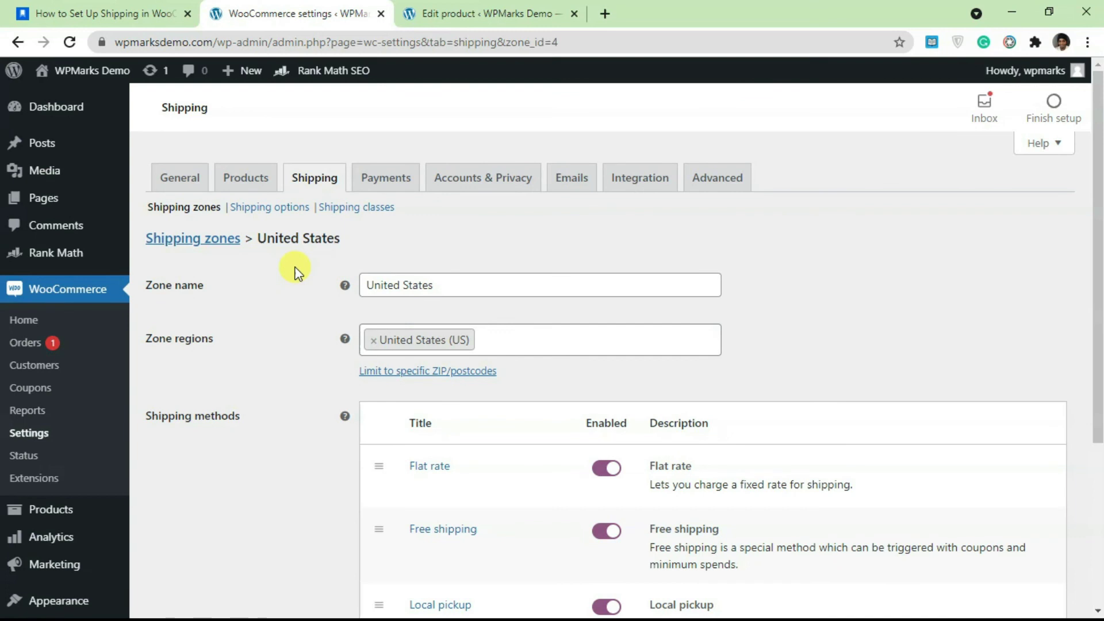